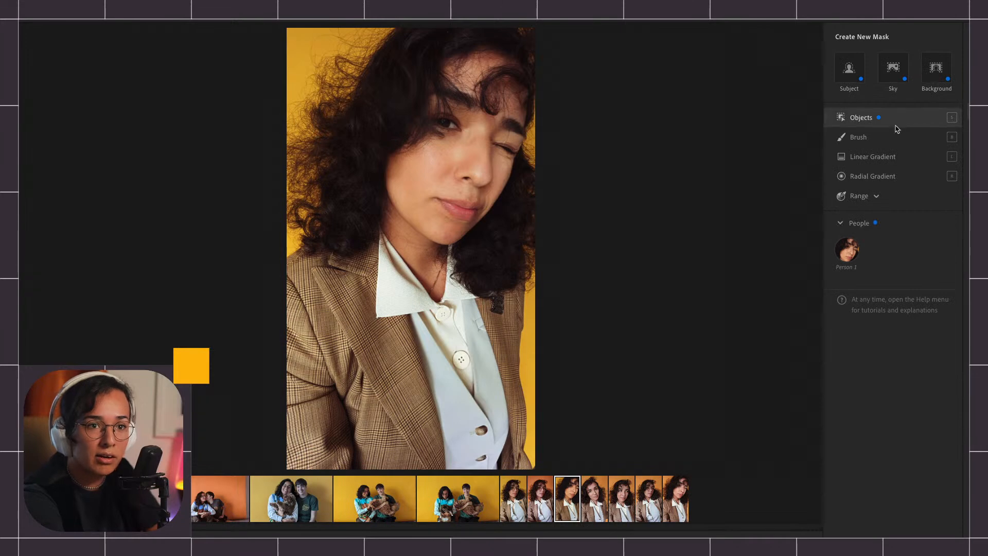
Open the photo of two people holding a cat and a dog against the yellow wall and mask its background
mouse_move(864, 142)
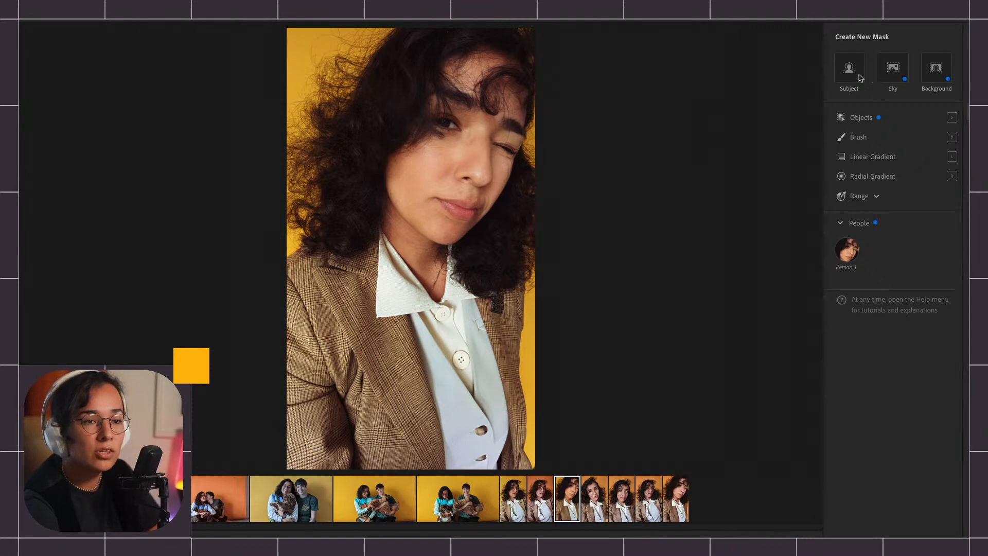
click(468, 495)
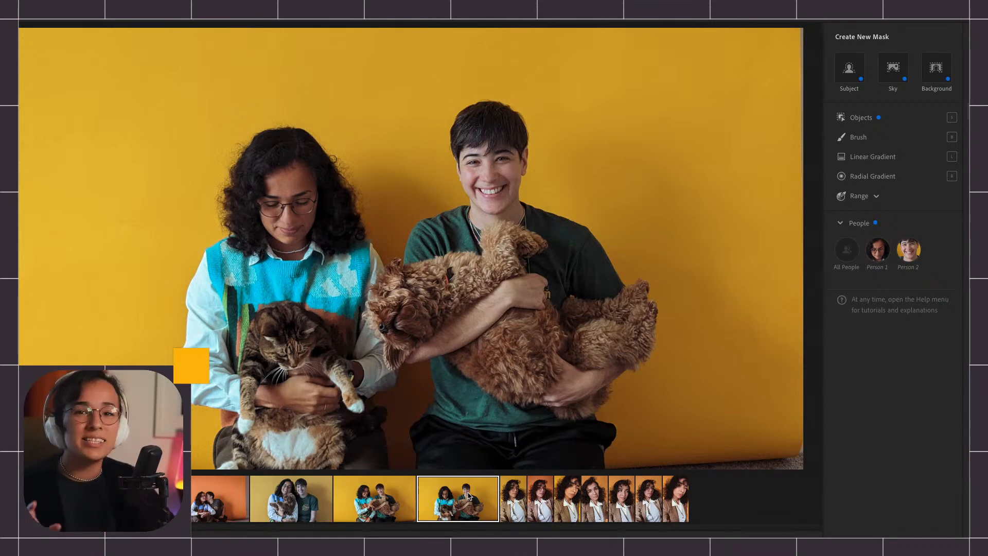
click(935, 72)
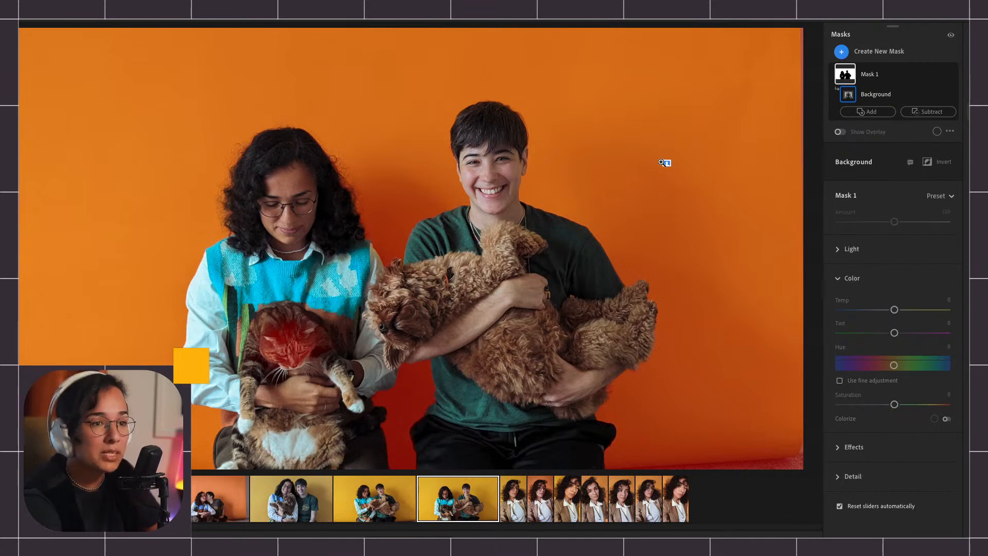
Subtract from the background mask with a brush, painting over the cat's face to remove it from the selection
click(920, 115)
click(920, 114)
click(917, 113)
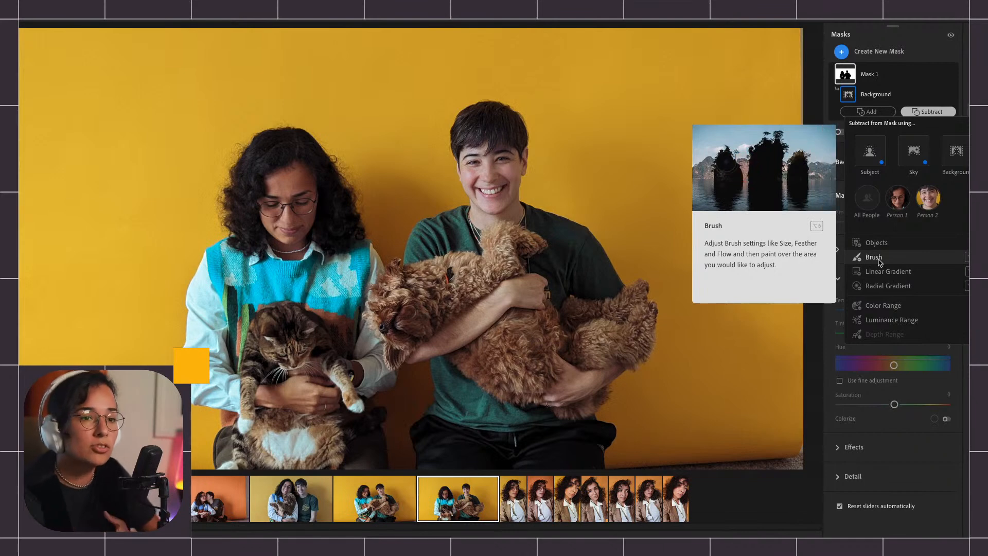
click(873, 257)
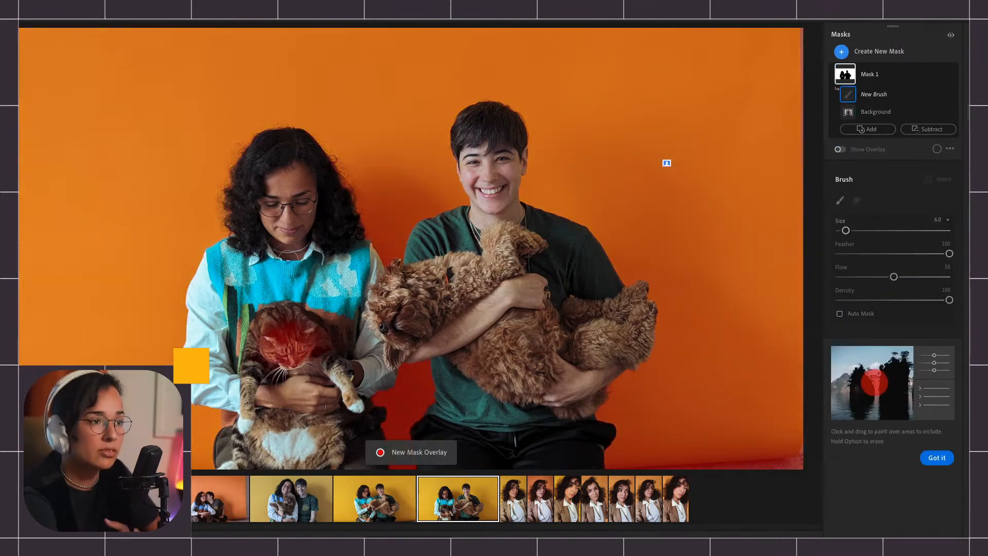
right_click(292, 325)
click(278, 325)
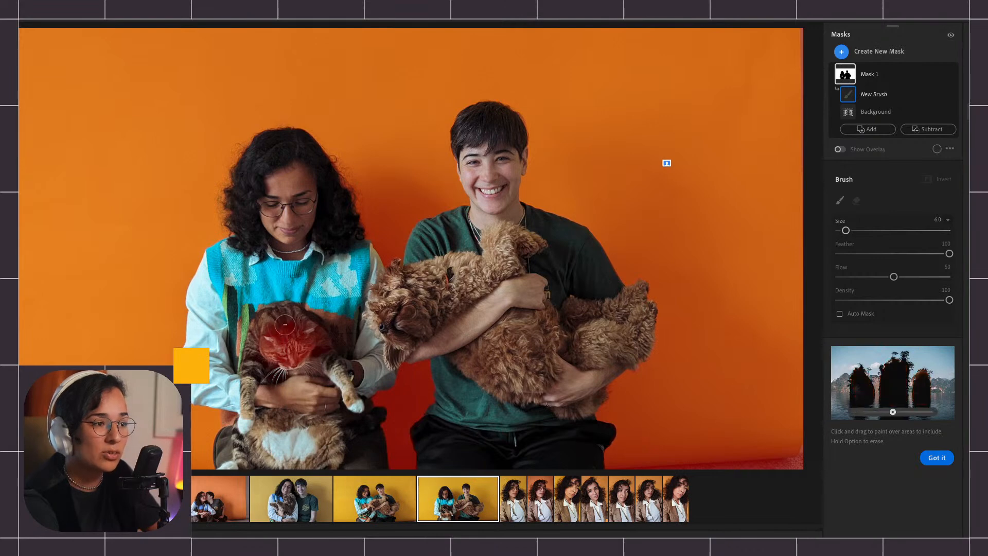
mouse_move(266, 324)
mouse_down()
mouse_move(262, 354)
mouse_move(275, 318)
mouse_move(283, 340)
mouse_up()
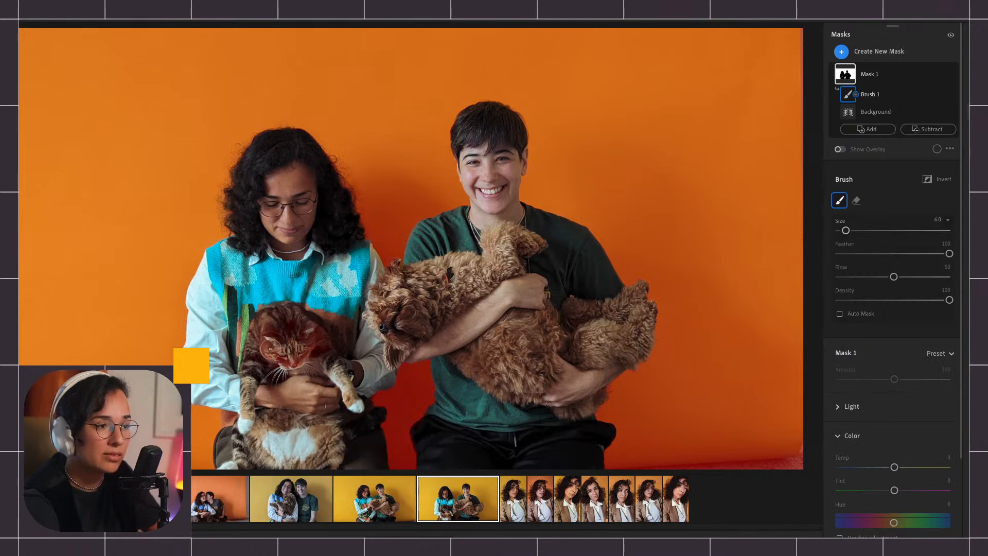
Toggle the red mask overlay on and off to check the mask's coverage around the cat
key(o)
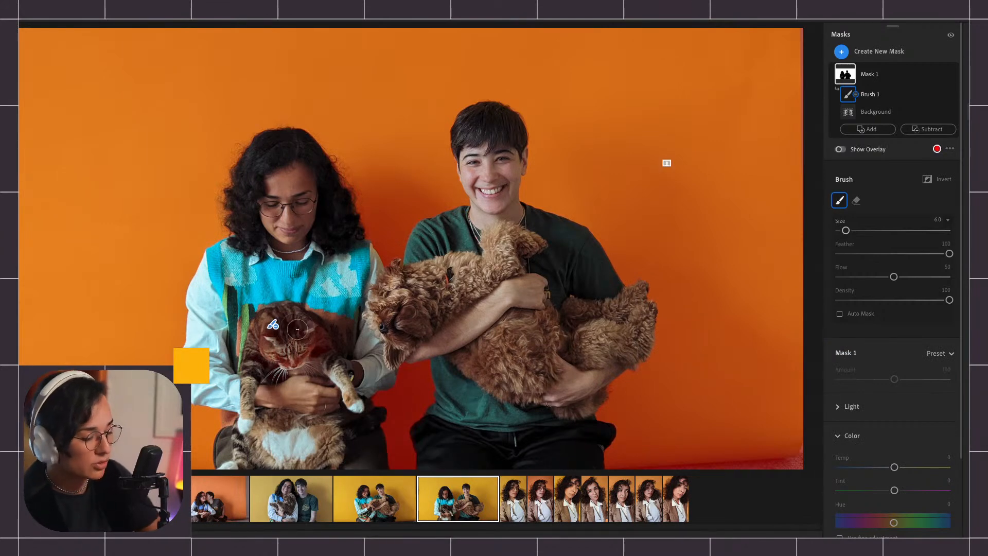
key(o)
key(o)
key(o)
key(o)
key(o)
key(o)
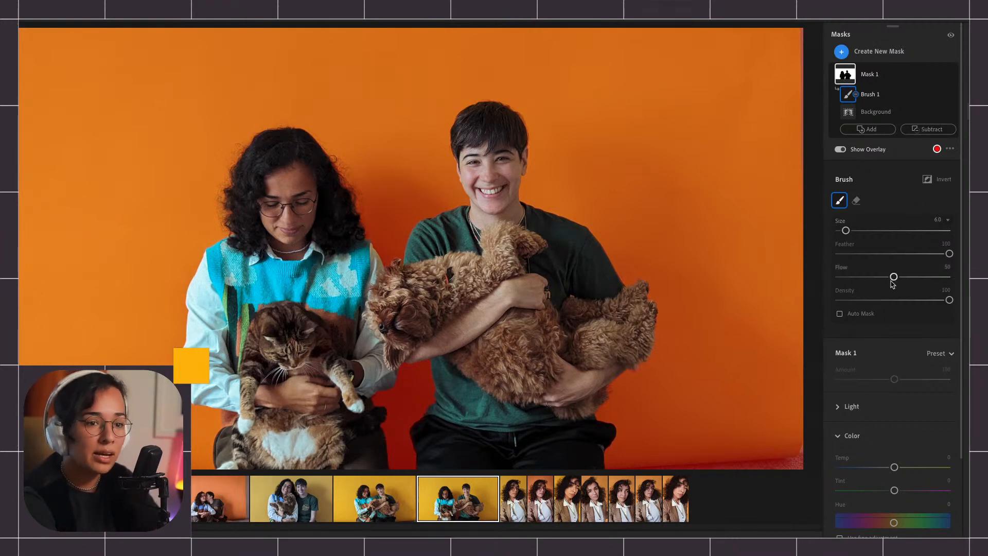
Select Mask 1 and set its Temp to +2 and Tint to +5
click(864, 76)
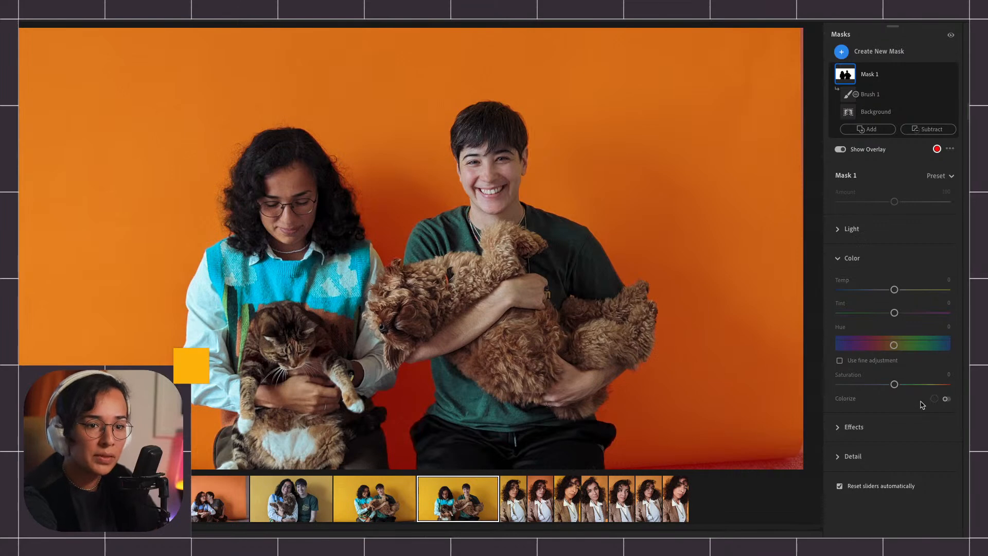
mouse_move(887, 292)
mouse_down()
mouse_move(864, 290)
mouse_move(926, 289)
mouse_move(836, 293)
mouse_move(949, 289)
mouse_move(879, 289)
mouse_move(910, 289)
mouse_move(888, 314)
mouse_move(839, 319)
mouse_move(926, 314)
mouse_move(895, 313)
mouse_move(885, 290)
mouse_move(895, 289)
mouse_up()
double_click(844, 292)
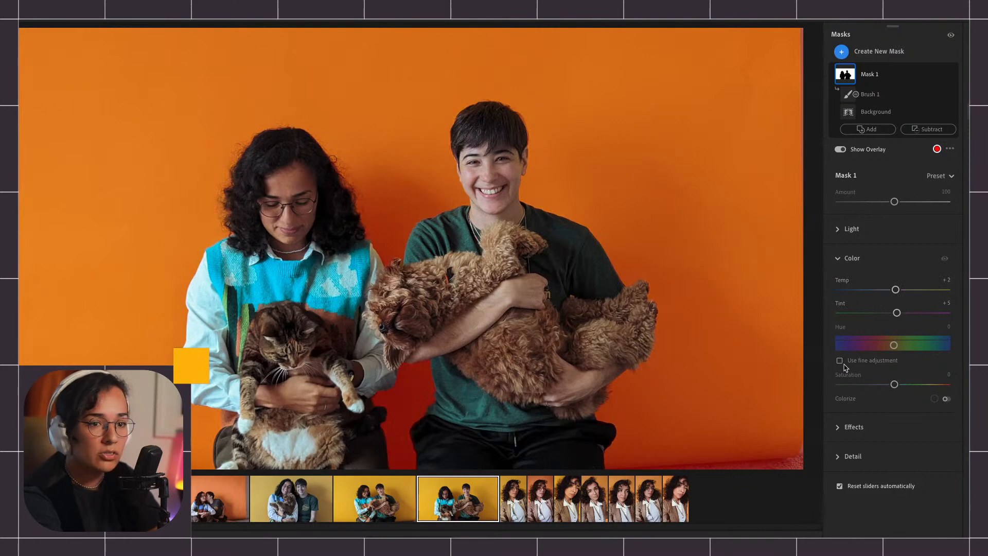
Enable Colorize for the background mask, pick a green tint, and hide the mask overlay
click(945, 400)
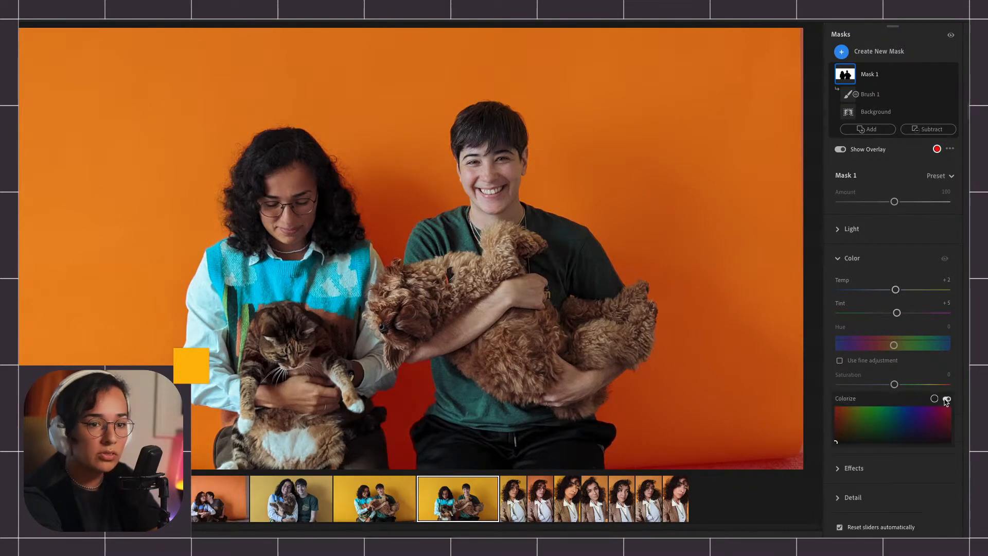
click(868, 421)
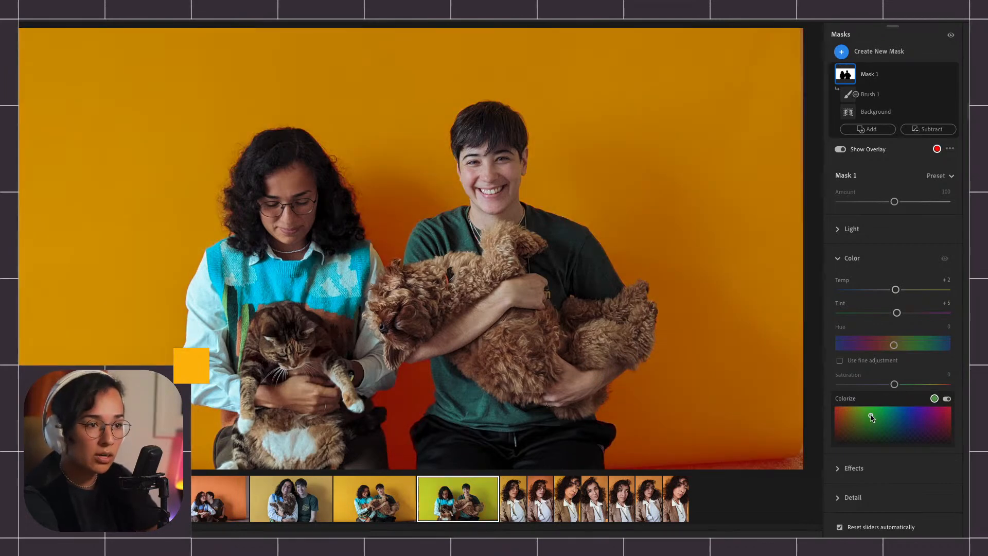
key(backslash)
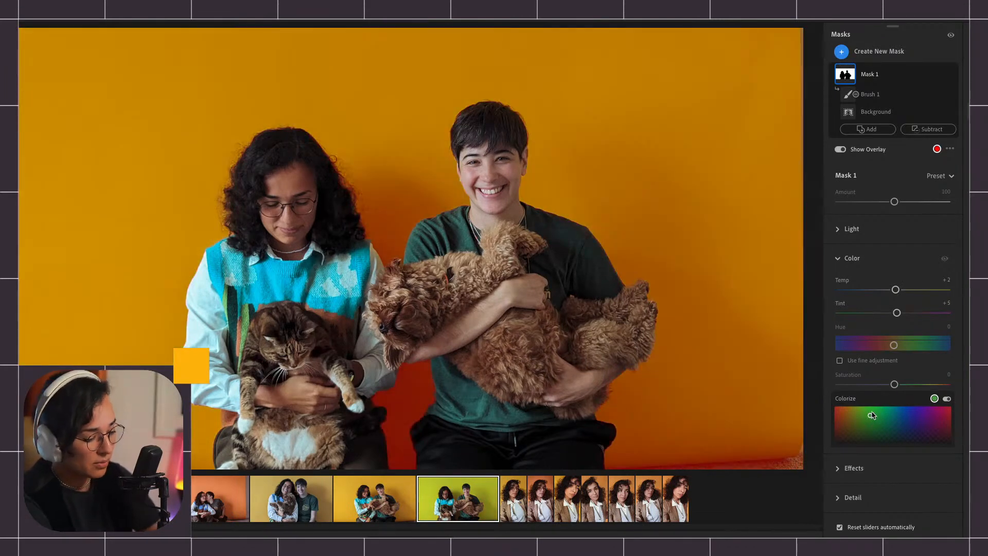
key(d)
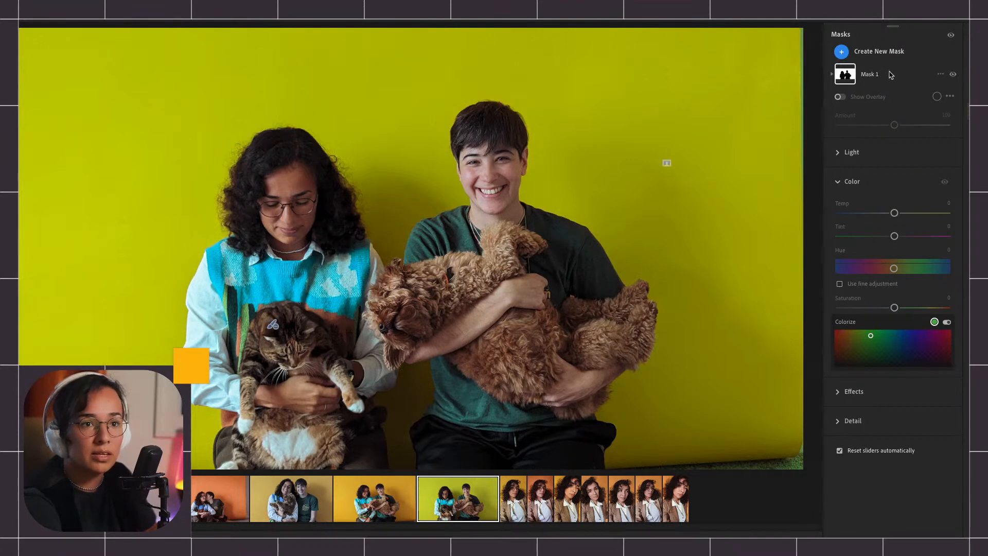
click(869, 76)
click(869, 77)
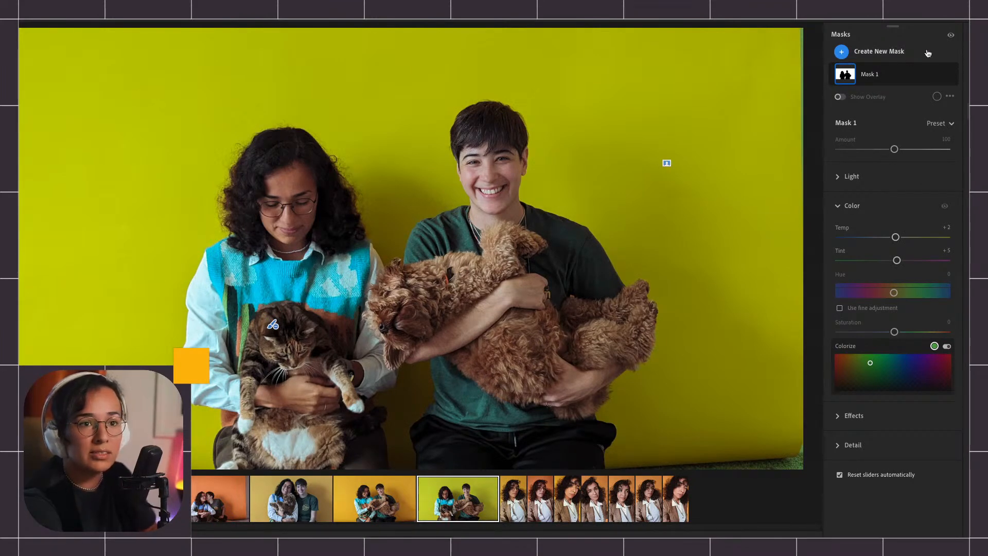
click(842, 53)
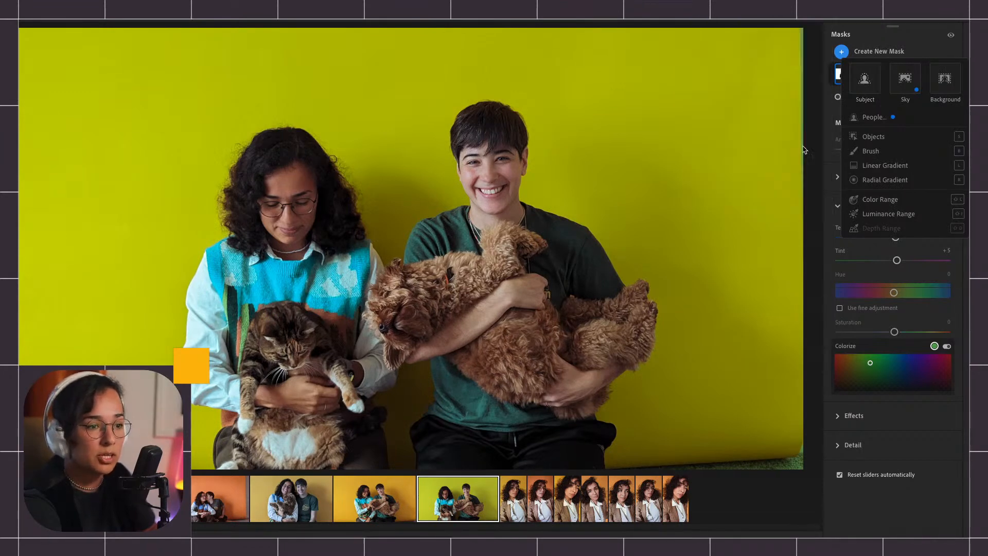
click(865, 83)
Open the winking portrait in the brown jacket and draw a tall radial gradient mask over the face and upper body
click(548, 502)
click(569, 498)
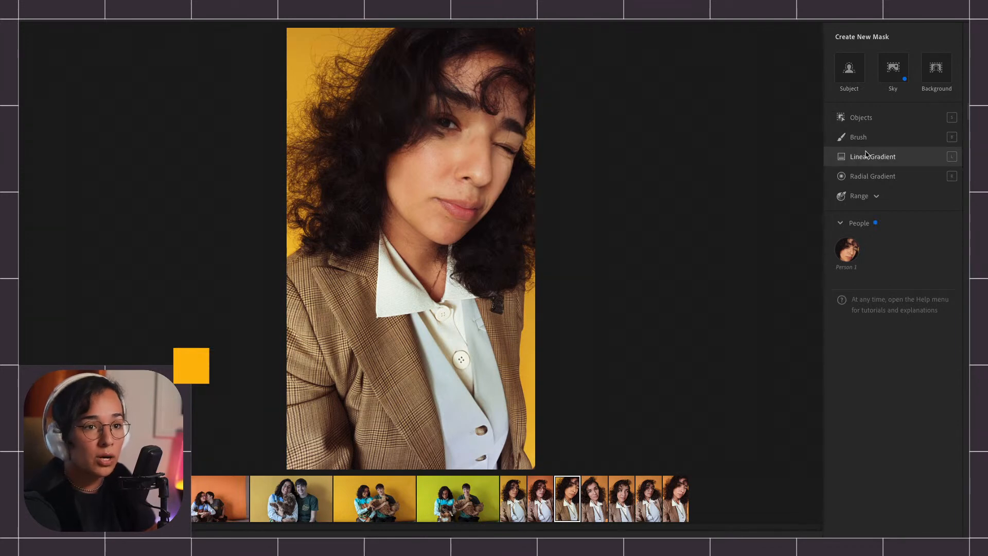
mouse_move(881, 161)
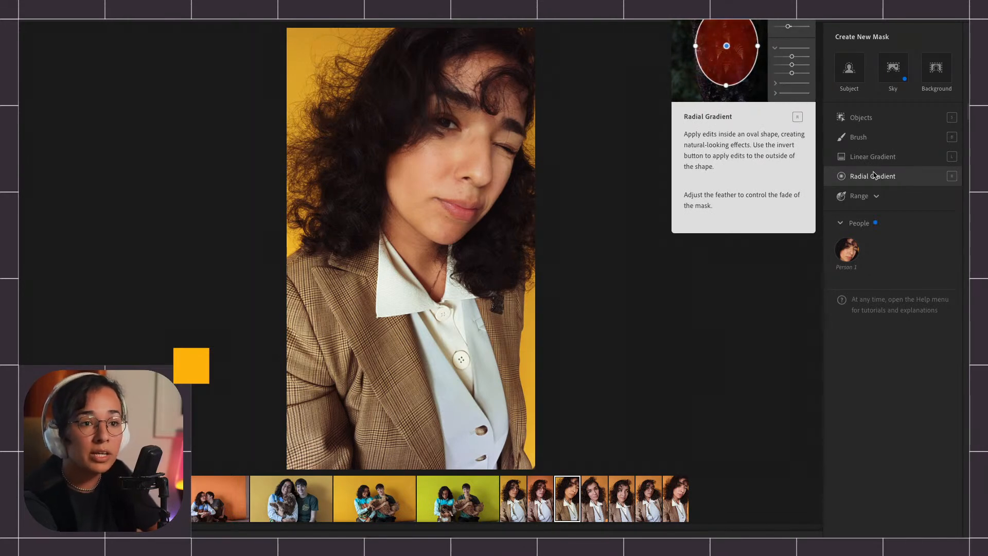
click(880, 178)
drag(375, 105, 455, 248)
drag(353, 72, 410, 236)
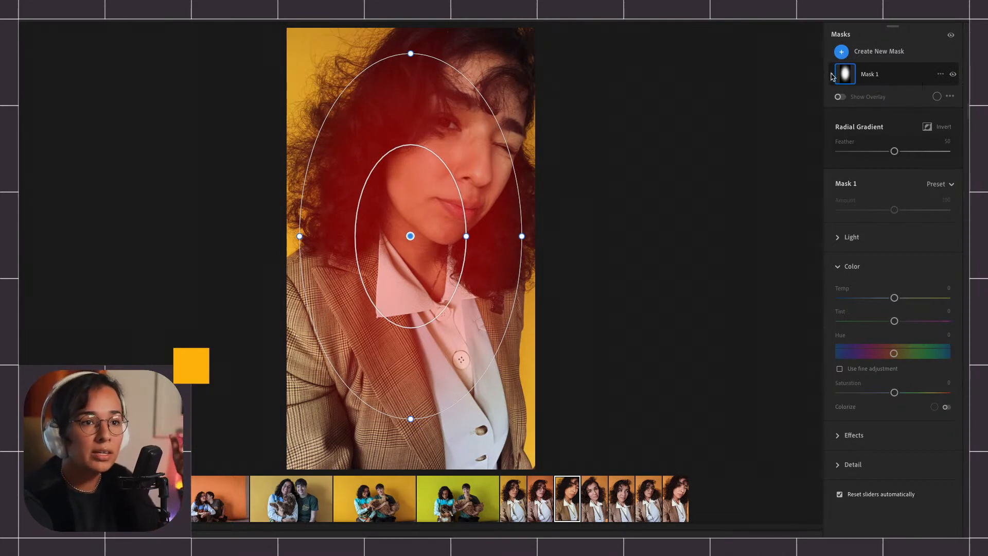
Expand Mask 1 to show its radial gradient component and look through the mask overlay options
click(831, 75)
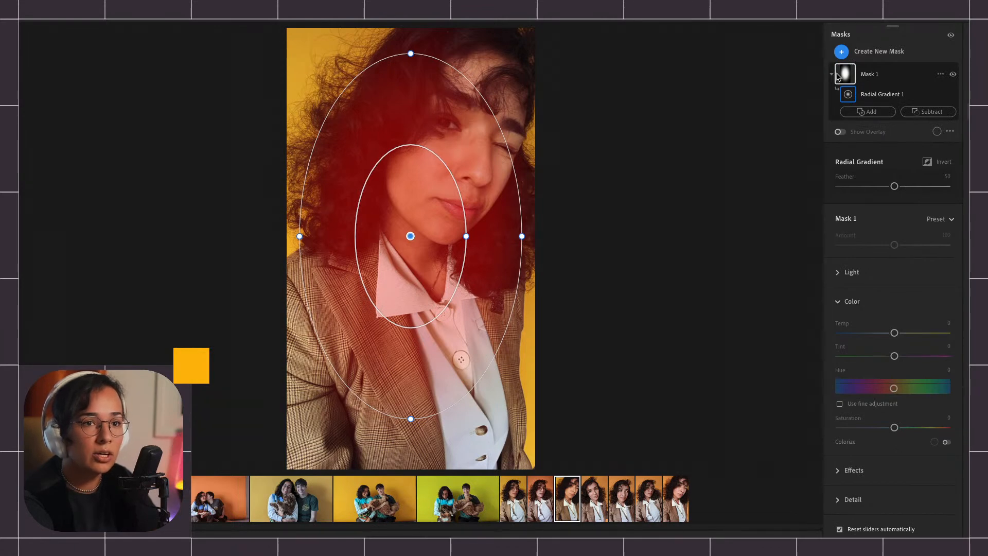
click(950, 132)
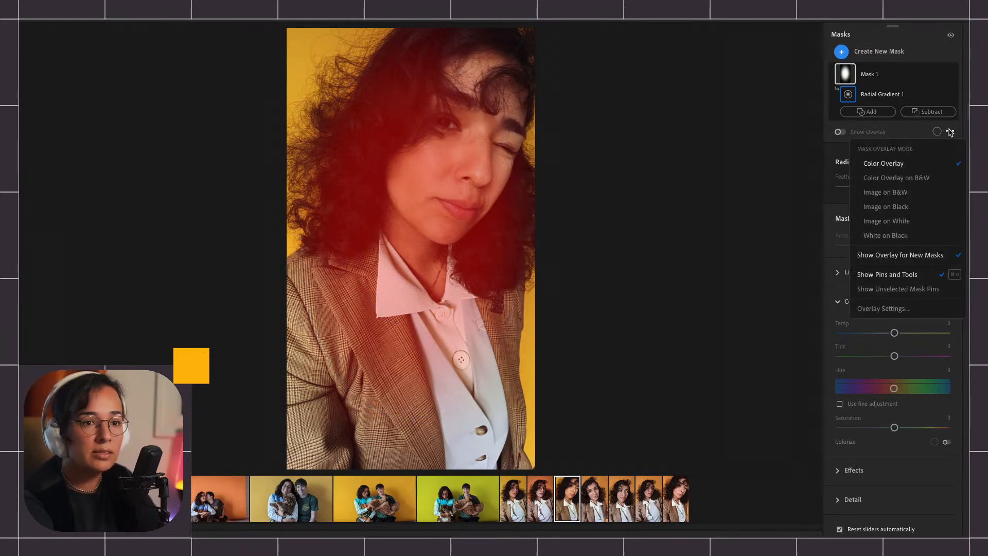
click(839, 182)
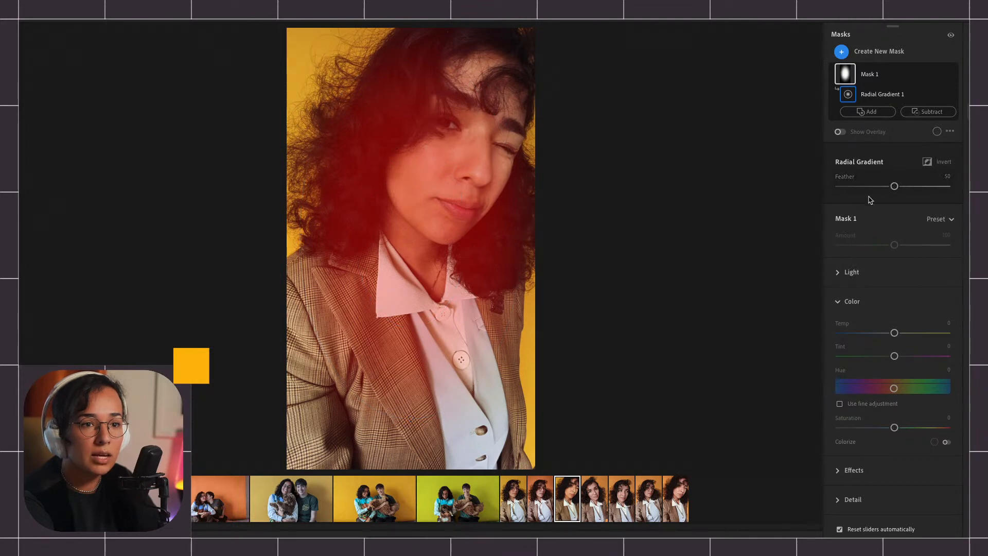
Lower the radial gradient mask's Exposure to −1.08 and invert the gradient
click(843, 303)
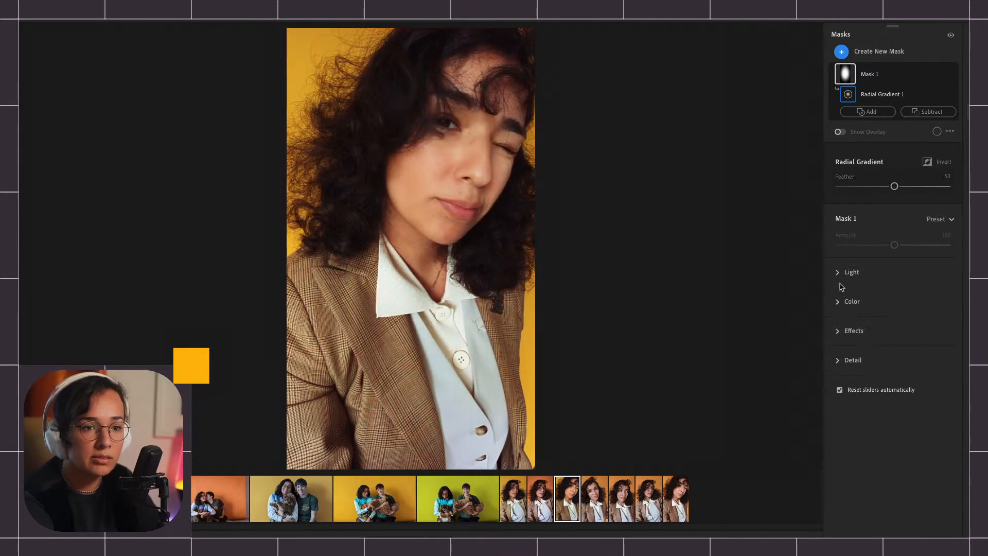
click(845, 273)
mouse_move(894, 303)
mouse_down()
mouse_move(919, 303)
mouse_move(879, 303)
mouse_up()
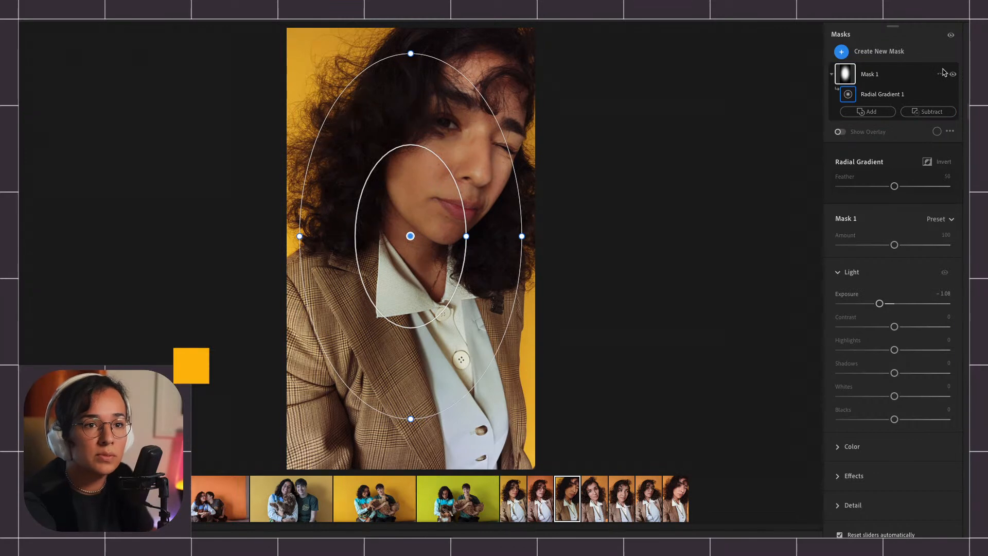
click(942, 74)
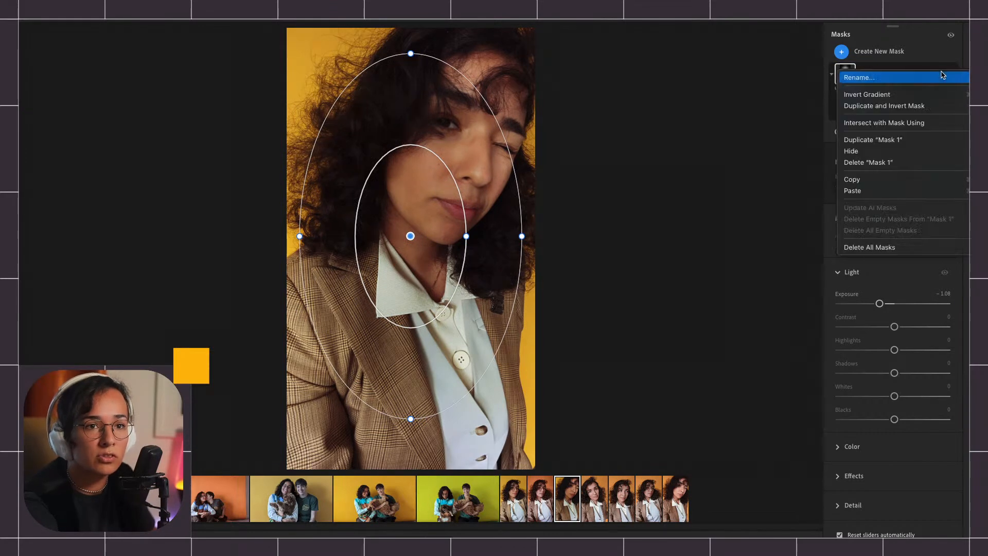
click(929, 94)
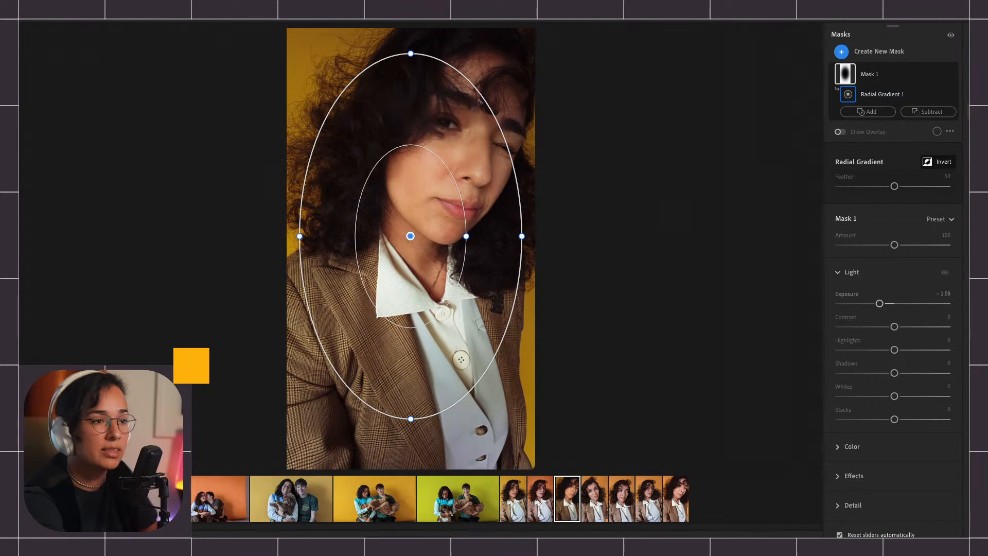
Enlarge the radial gradient, shift it slightly up toward the face, and lower the mask's Exposure to −2.12
drag(411, 53, 411, 30)
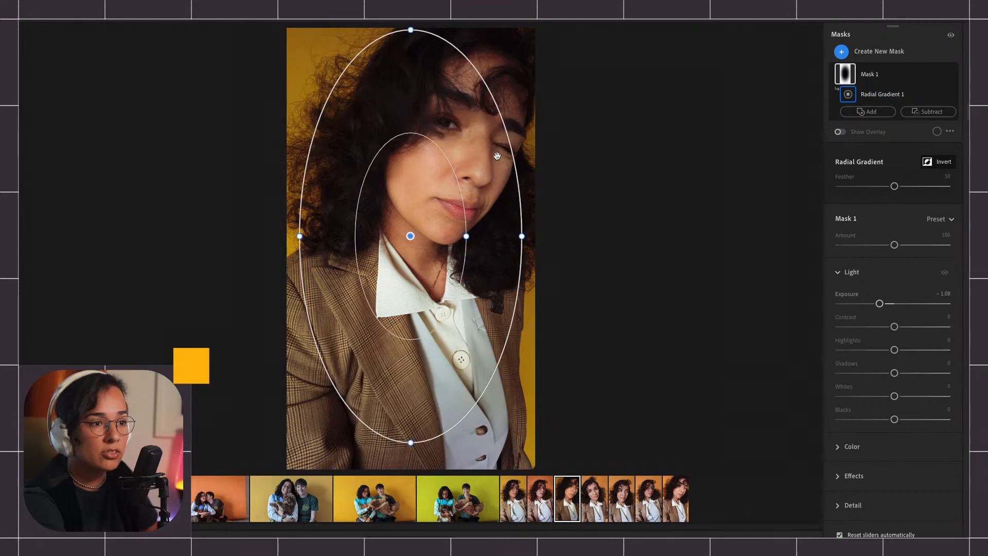
mouse_move(524, 241)
mouse_down()
mouse_move(522, 233)
mouse_move(536, 238)
mouse_up()
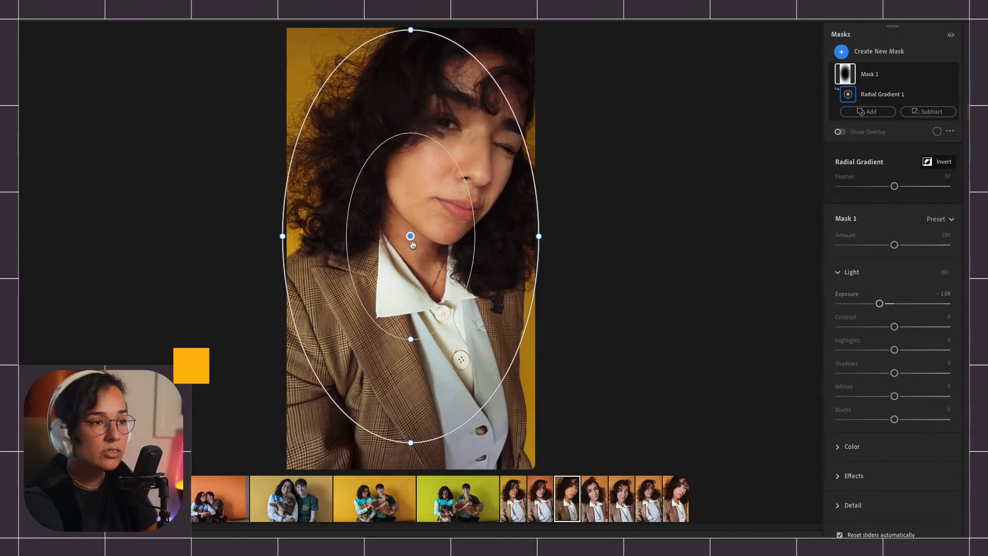
mouse_move(408, 237)
mouse_down()
mouse_move(421, 214)
mouse_move(418, 228)
mouse_up()
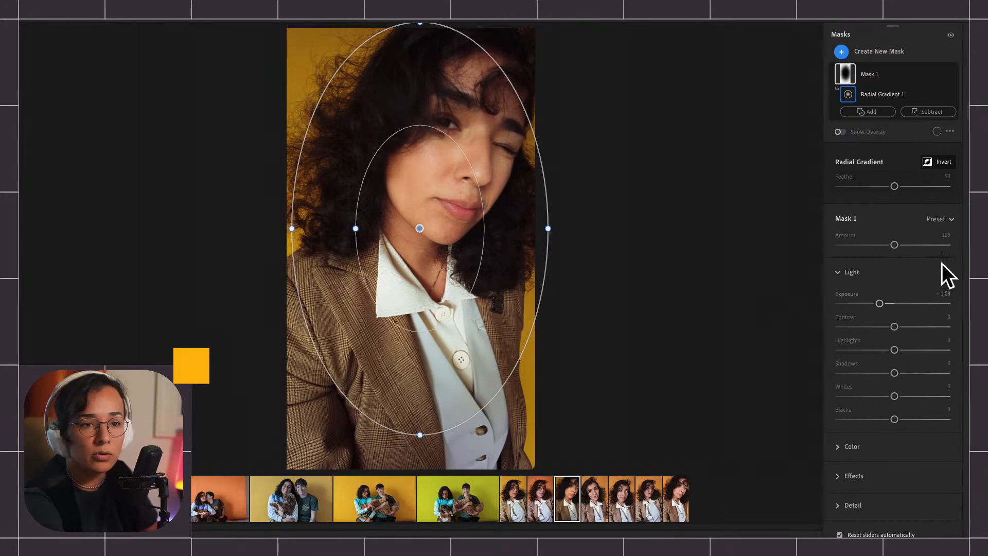
mouse_move(879, 302)
mouse_down()
mouse_move(846, 304)
mouse_move(865, 303)
mouse_up()
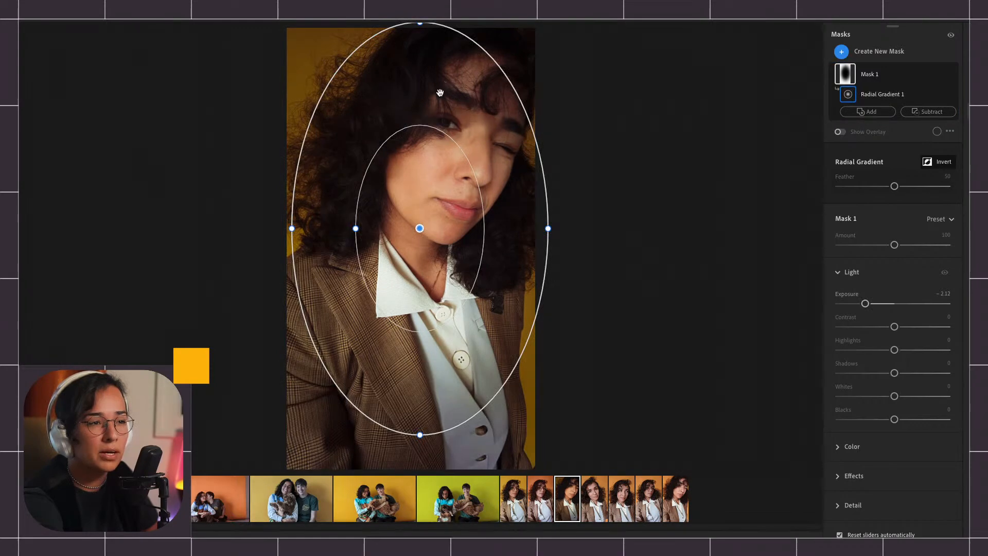
Reshape the radial gradient into a wider, shorter ellipse and recentre it on the subject's face
drag(418, 23, 418, 45)
drag(418, 228, 443, 158)
drag(325, 152, 293, 152)
drag(453, 147, 438, 164)
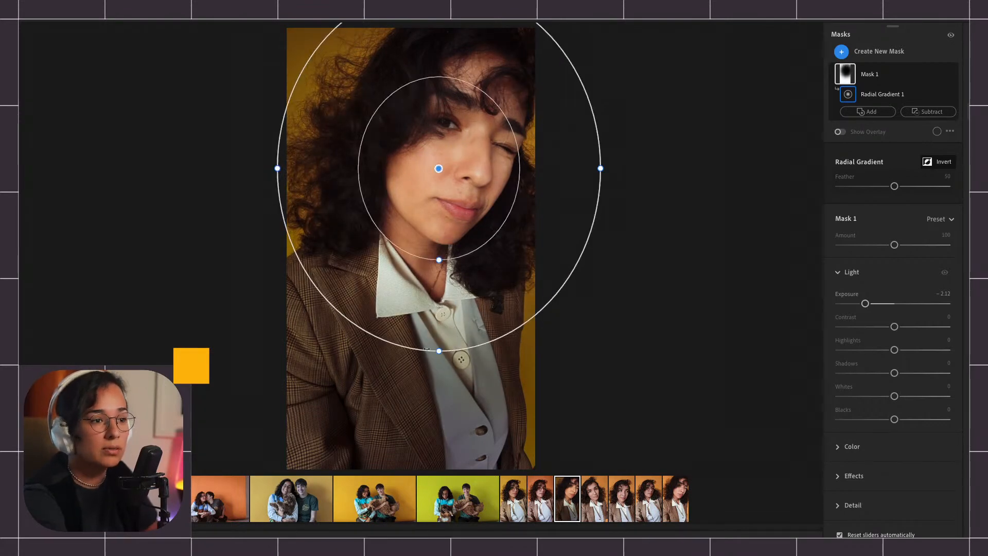
drag(438, 350, 438, 367)
drag(442, 164, 452, 203)
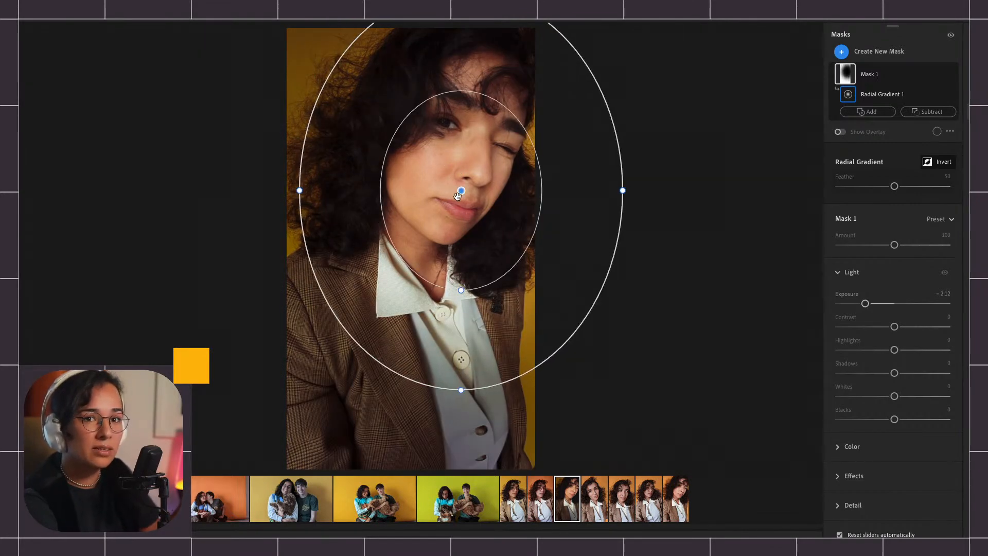
mouse_move(457, 196)
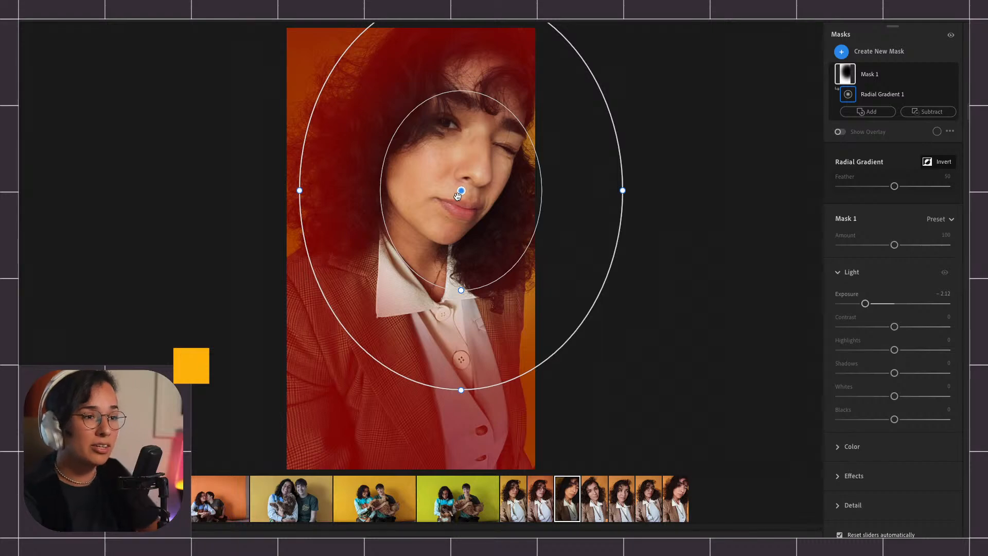
drag(458, 195, 449, 188)
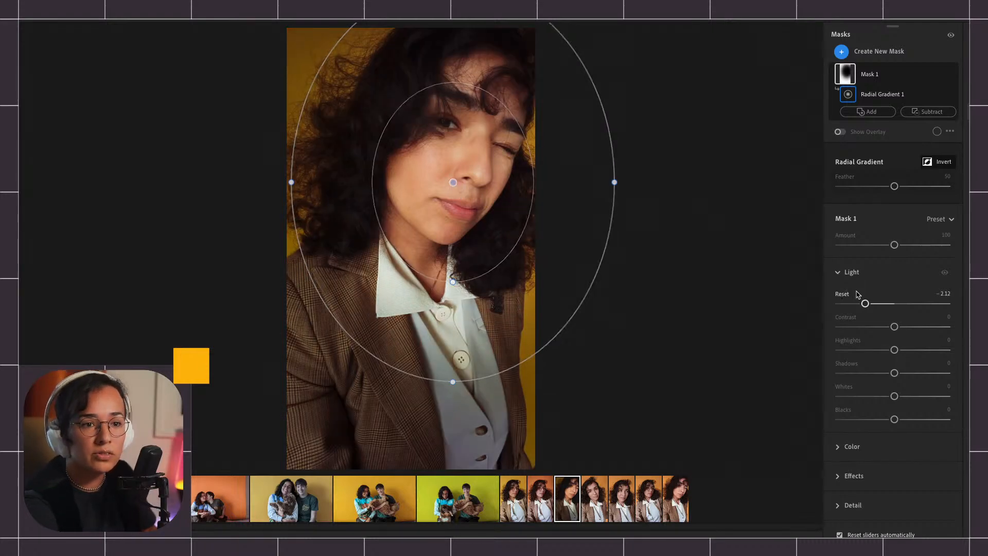
Set the radial gradient mask's Exposure to −1.08 and shift the gradient slightly up and right over the subject's nose
drag(865, 303, 879, 304)
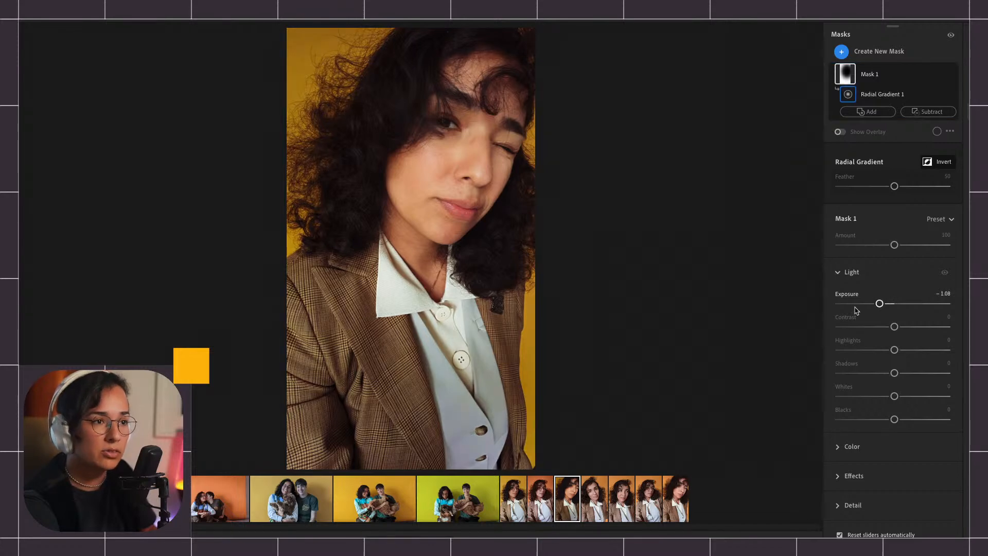
mouse_move(850, 74)
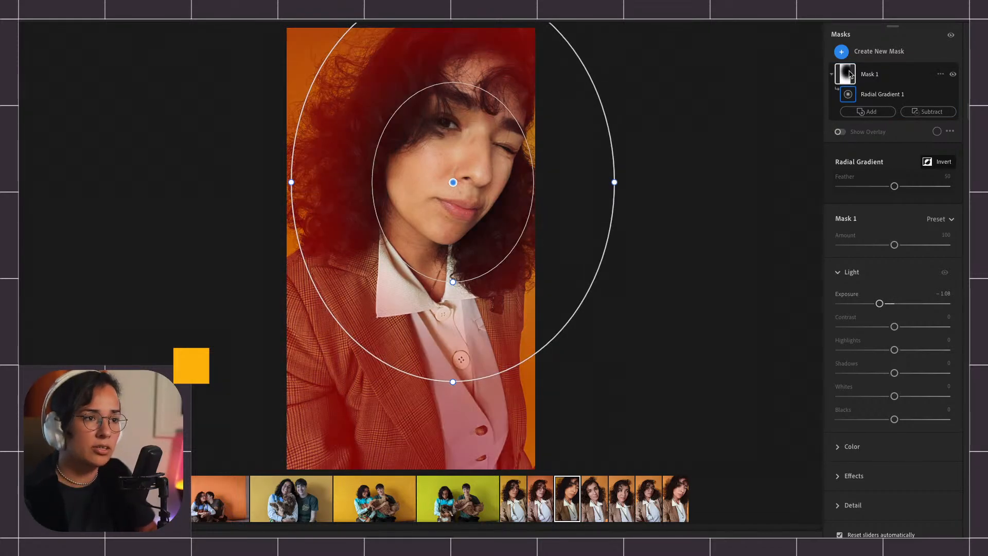
mouse_move(453, 182)
mouse_down()
mouse_move(357, 141)
mouse_move(387, 280)
mouse_move(427, 192)
mouse_move(464, 171)
mouse_up()
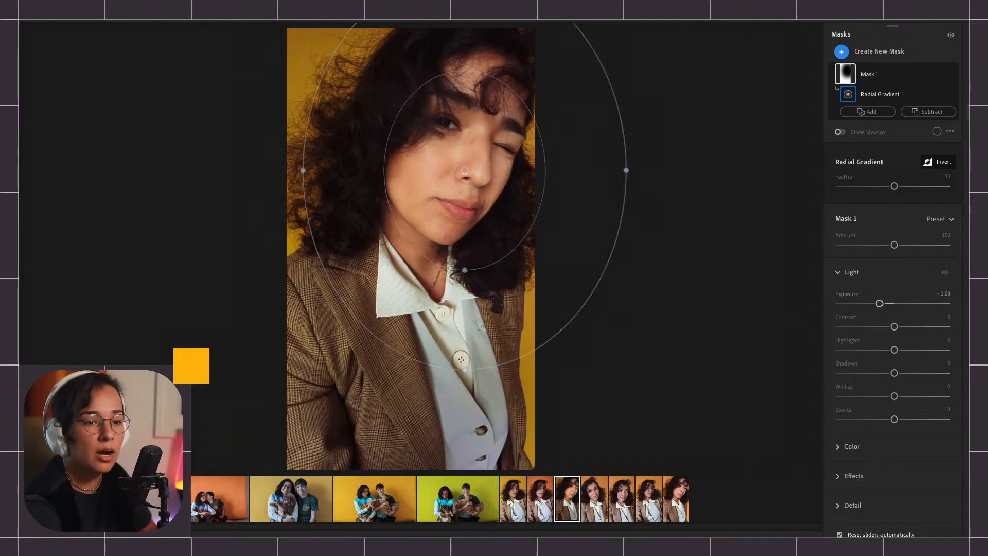
Look through the Effects and Detail adjustments available for the radial gradient mask, and collapse both groups again
click(844, 476)
scroll(844, 484, down, 1)
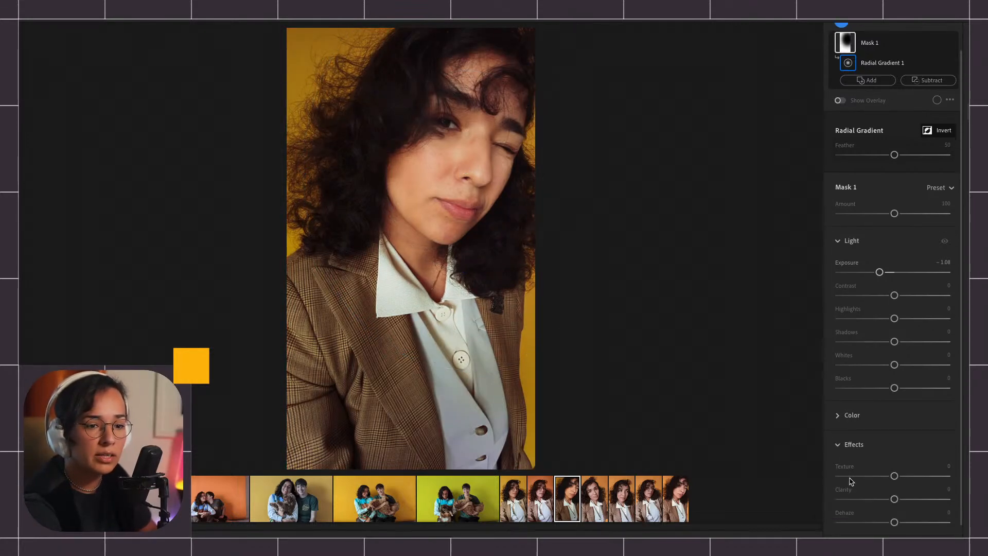
click(839, 443)
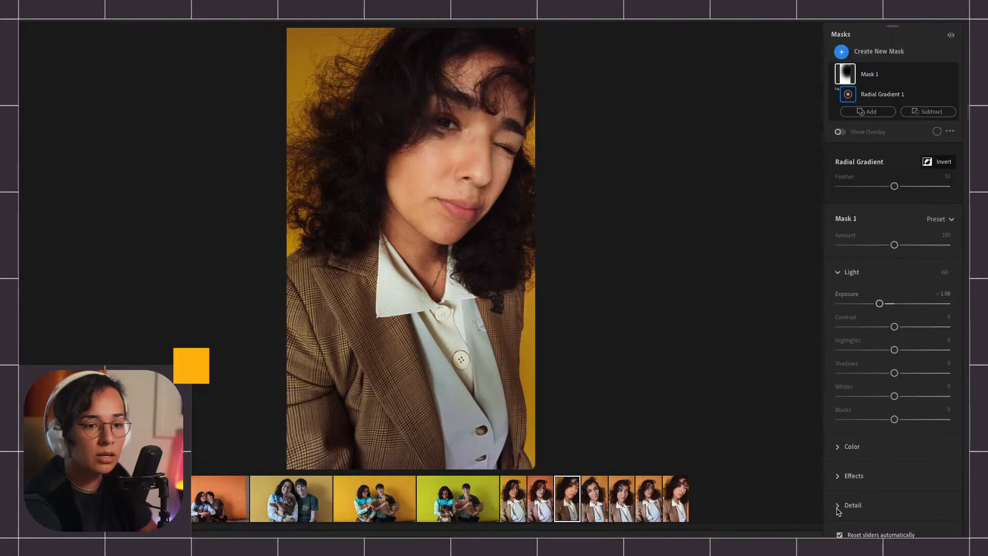
click(838, 506)
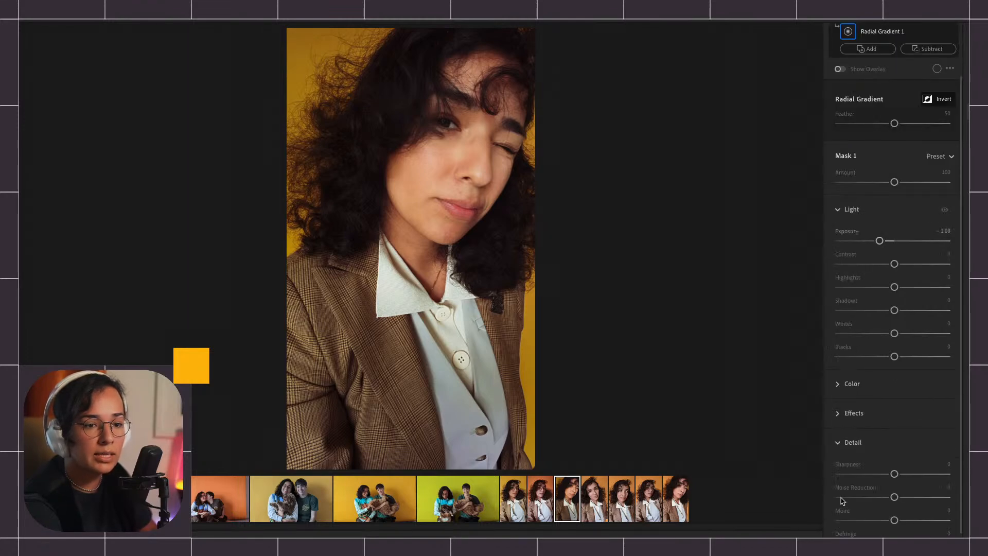
click(839, 443)
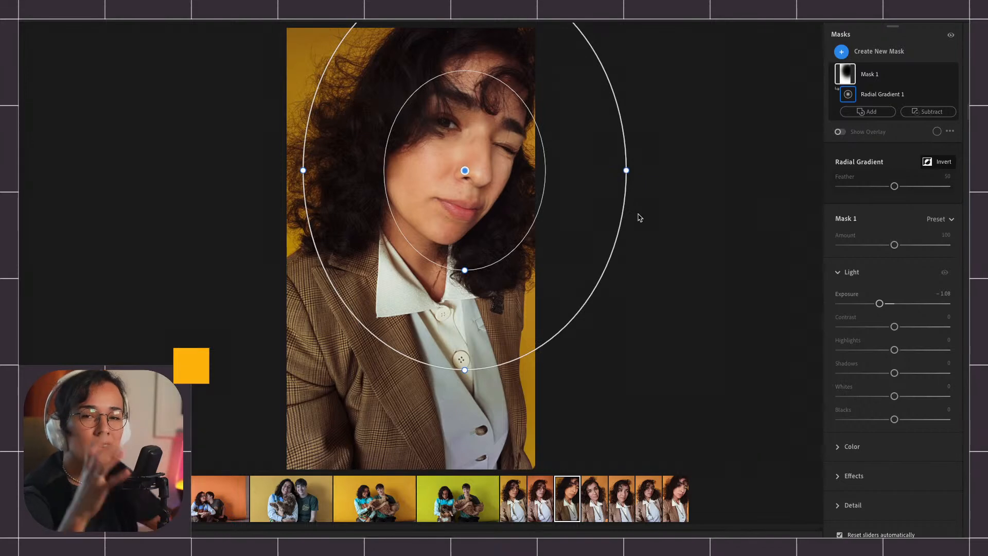
Move the radial gradient down and left so it centres between the subject's jaw and shirt collar, and leave masking
drag(470, 169, 411, 224)
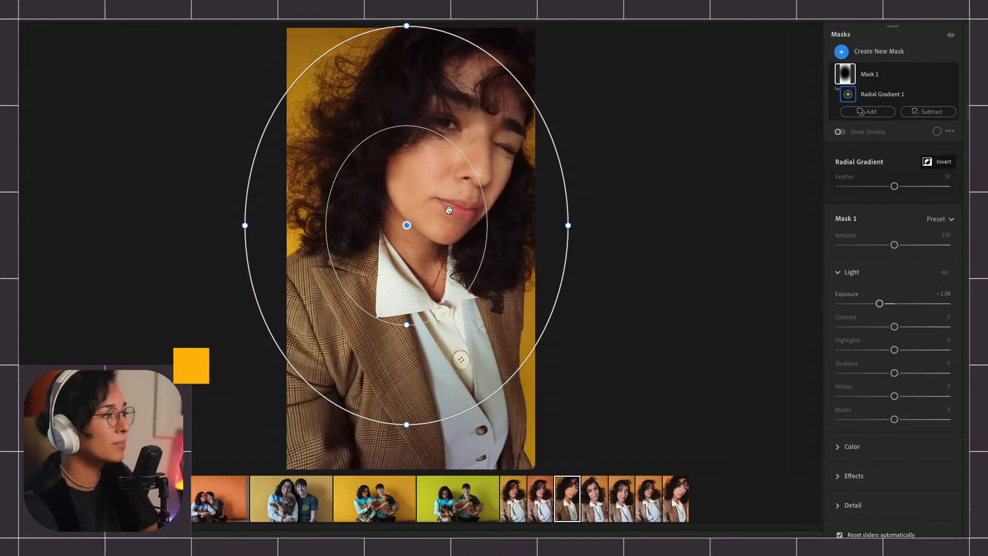
key(e)
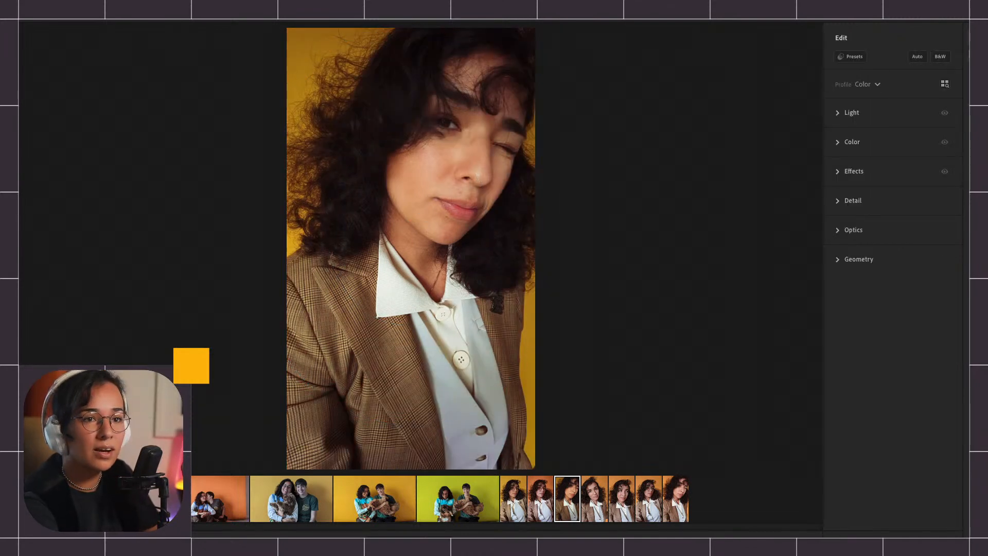
Return to masking and start a new People mask for Person 1
key(m)
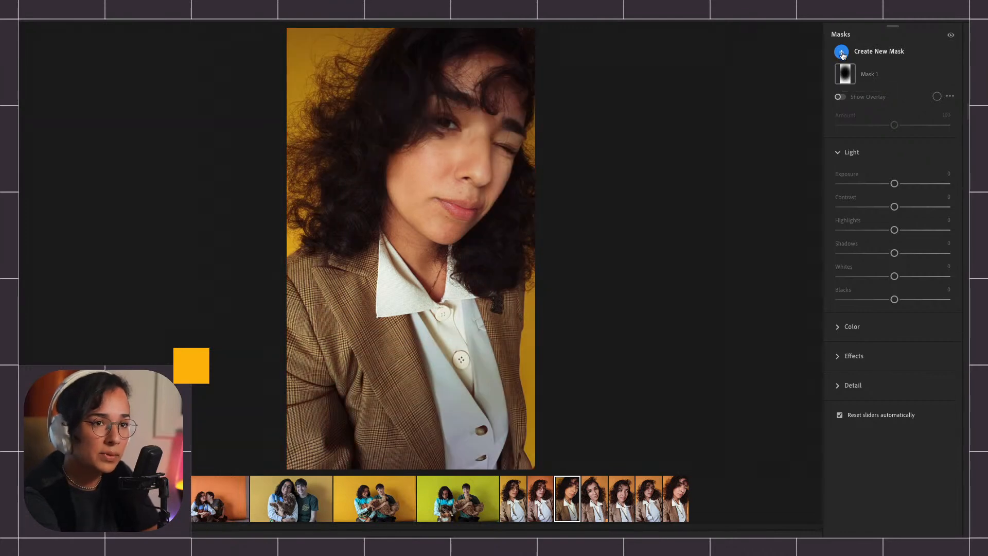
click(841, 52)
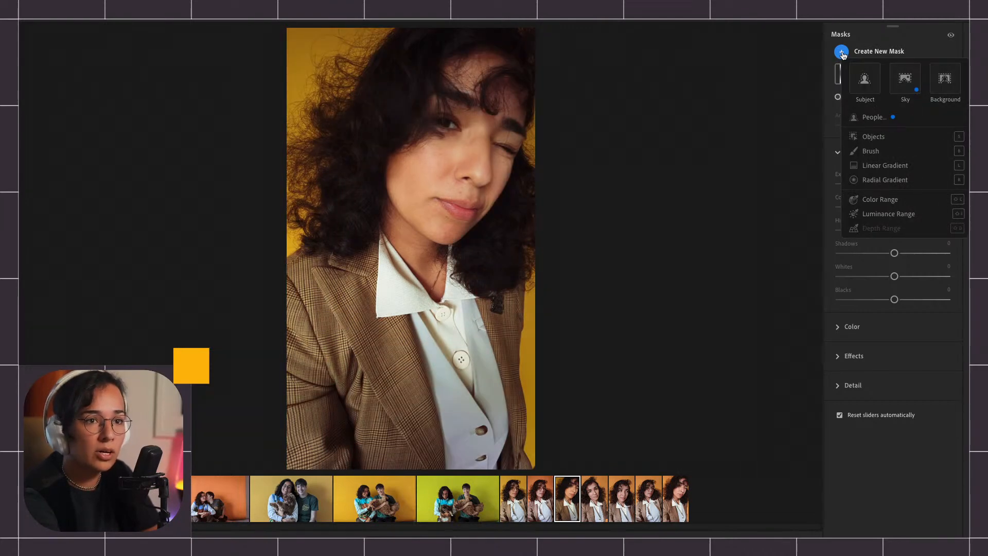
mouse_move(864, 82)
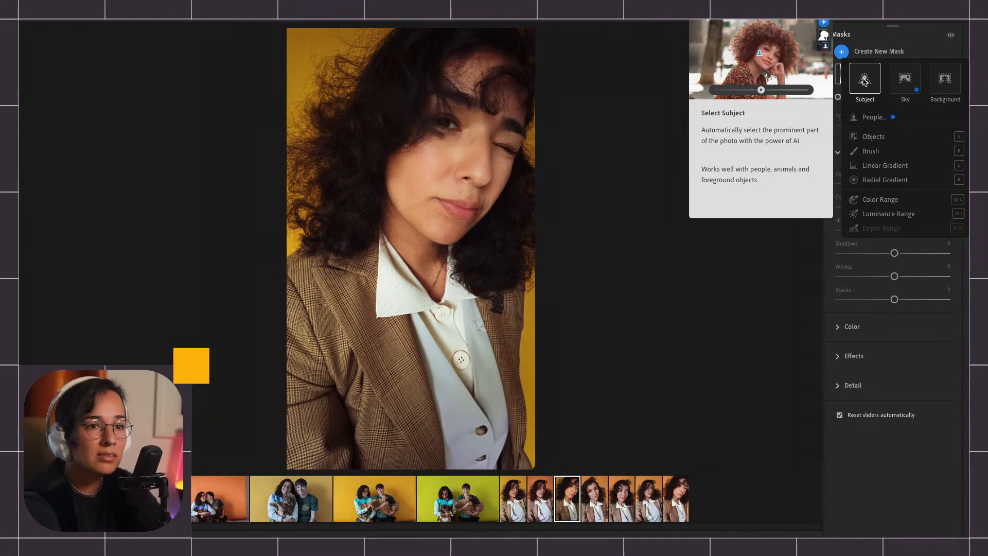
click(873, 117)
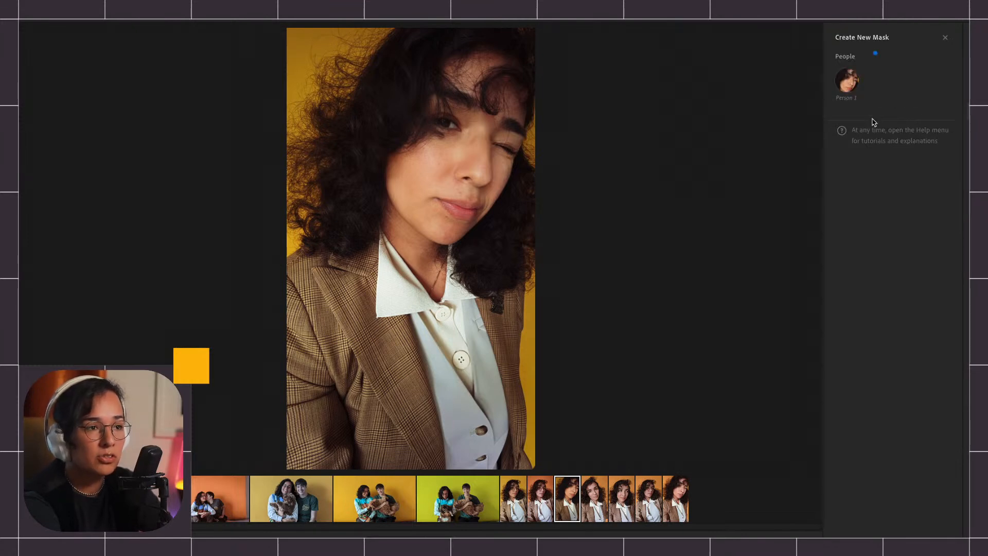
mouse_move(850, 81)
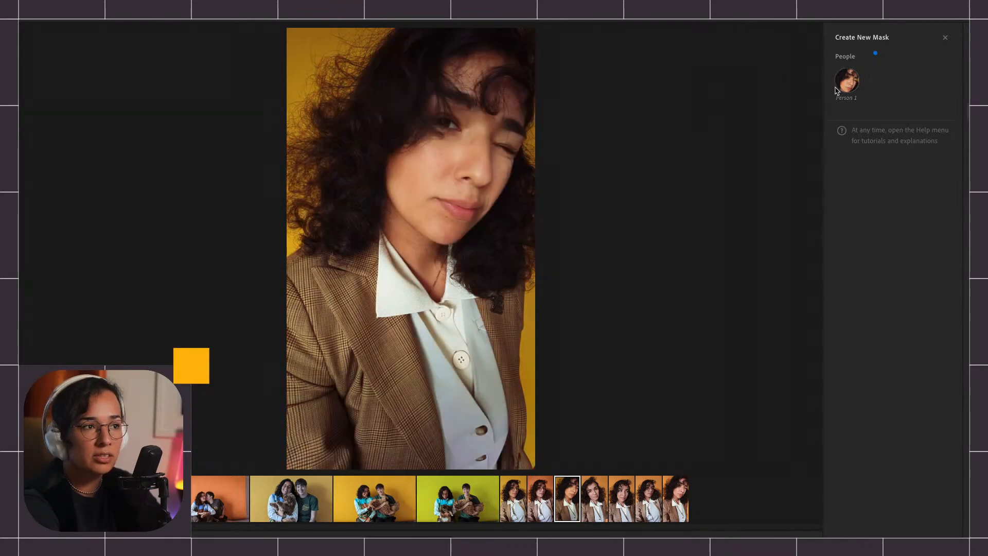
click(856, 86)
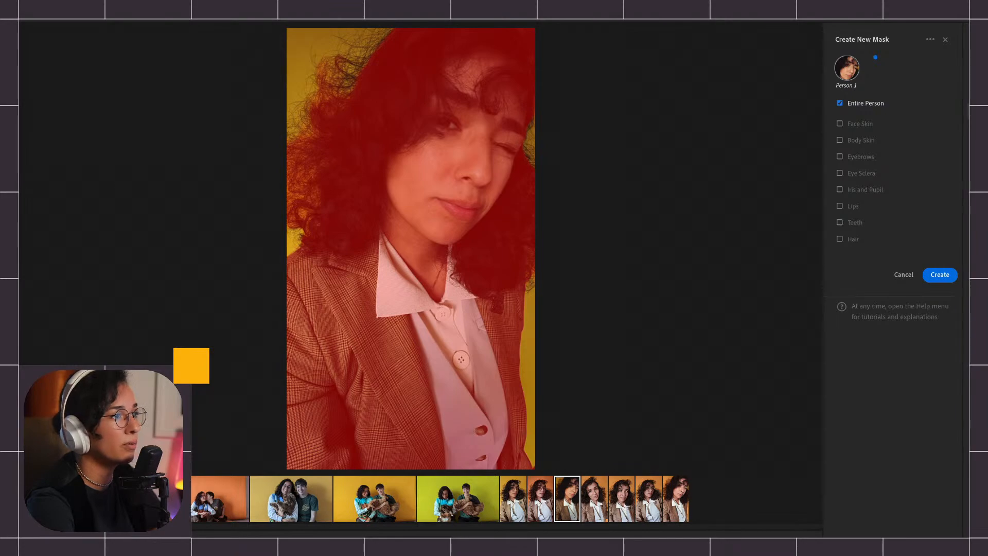
Switch to the browser and examine the eyes in the orange-hat portrait on cynlagos.com at full-screen size
click(29, 24)
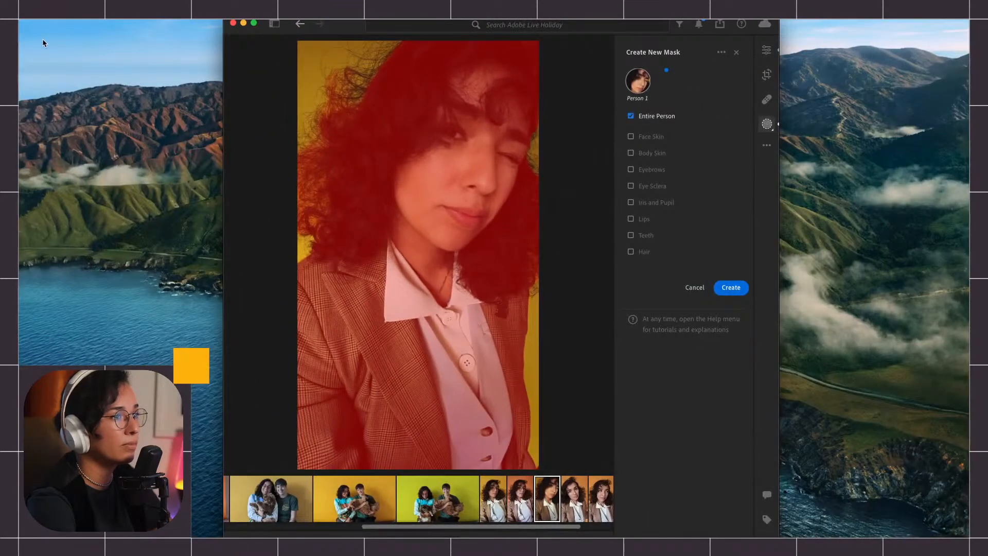
drag(19, 281, 81, 39)
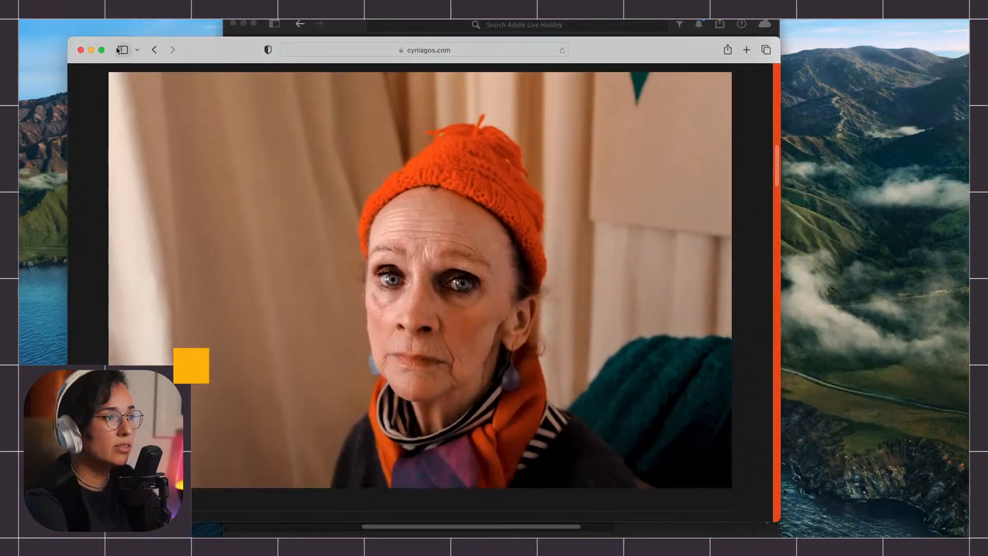
click(102, 50)
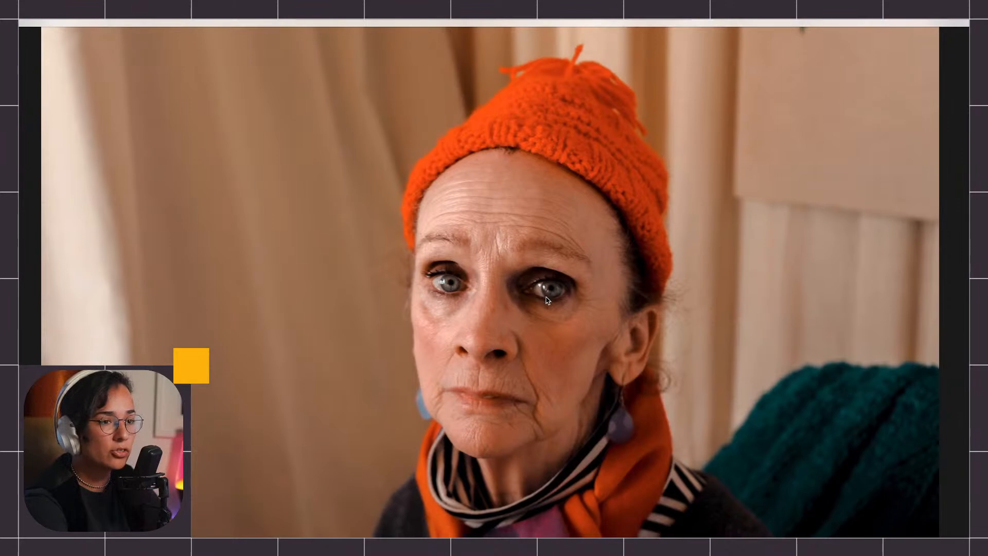
scroll(530, 301, down, 3)
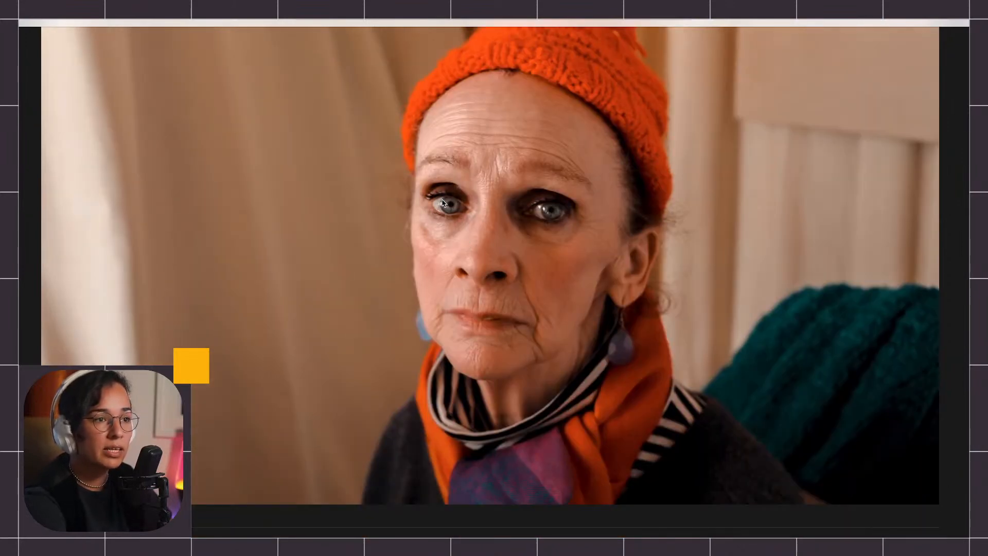
scroll(441, 241, down, 5)
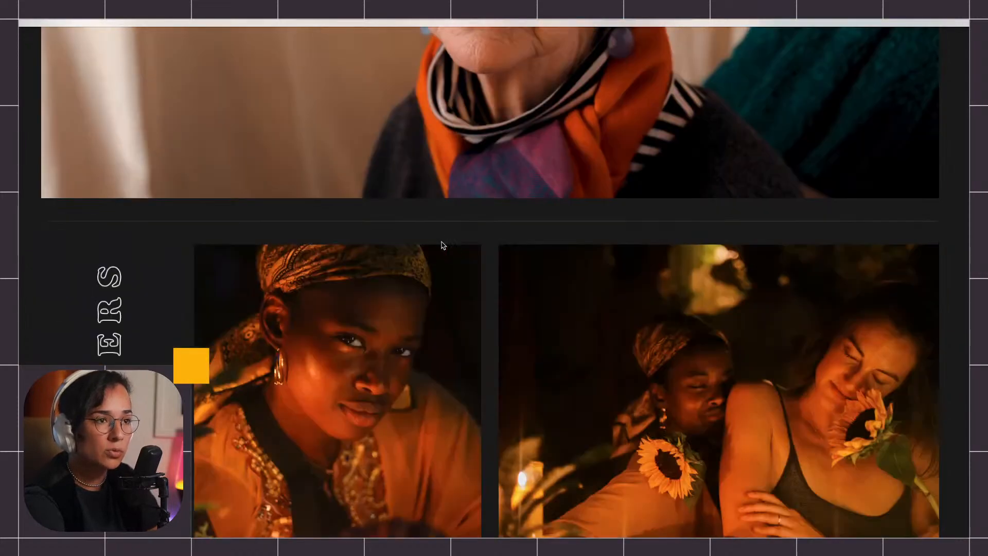
scroll(616, 303, up, 6)
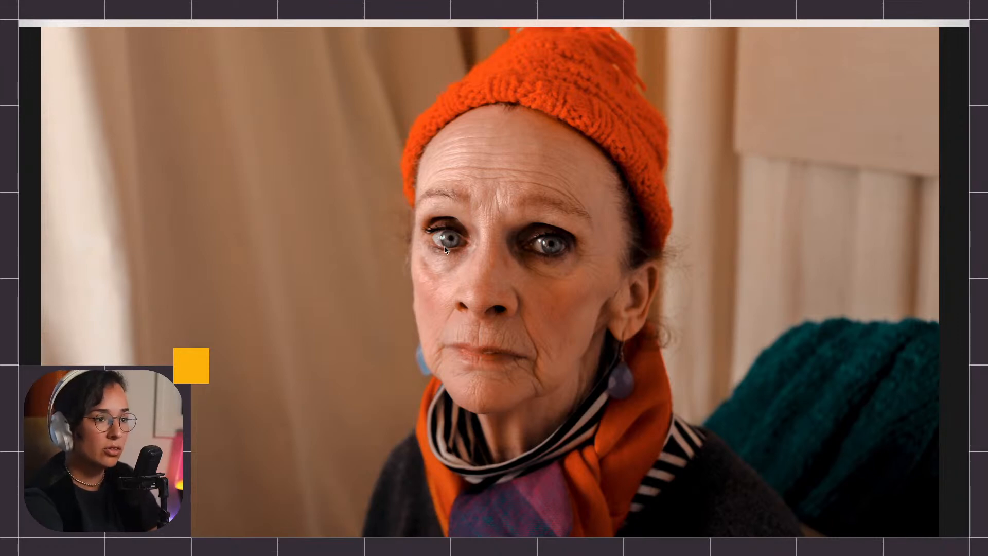
Switch back to Lightroom in full screen and create a mask covering only Person 1's lips
click(34, 25)
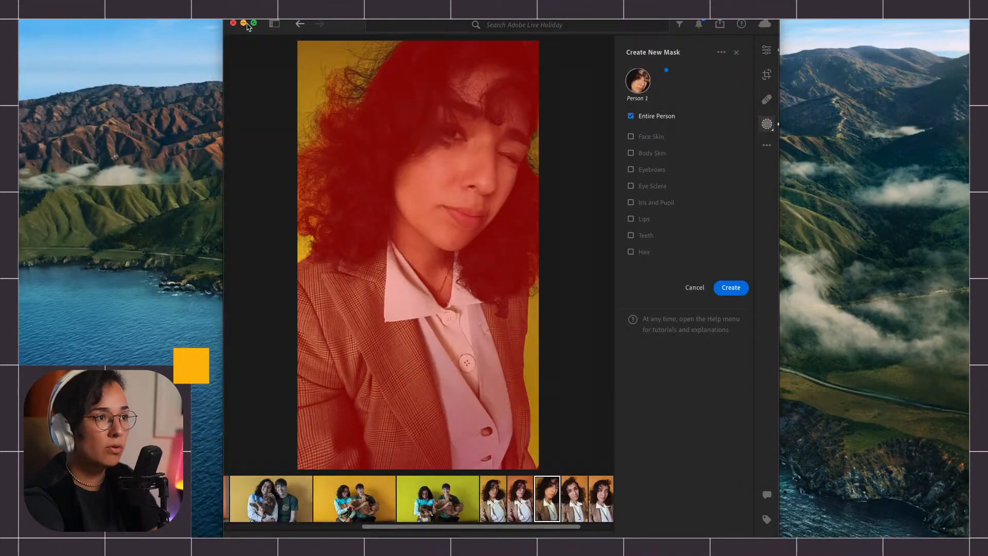
click(253, 23)
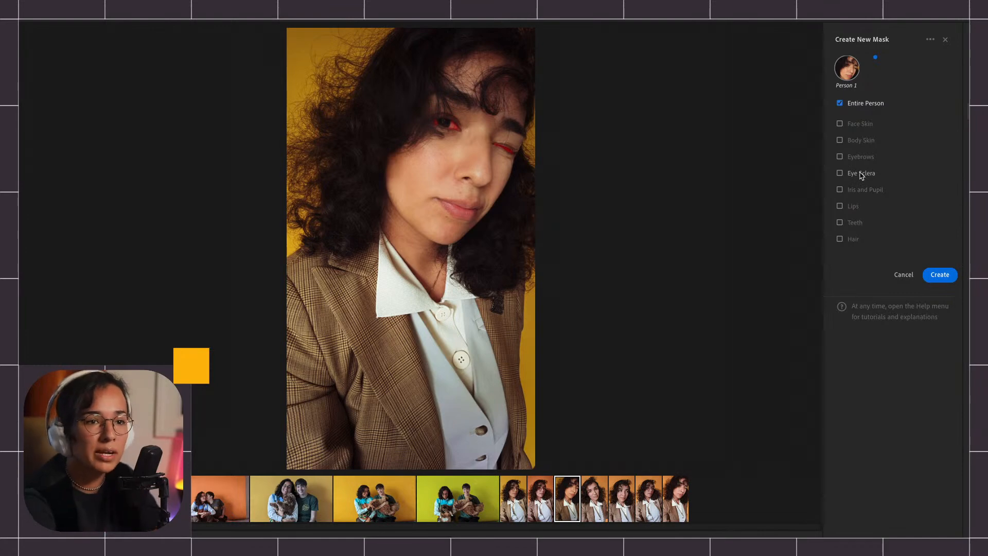
click(849, 211)
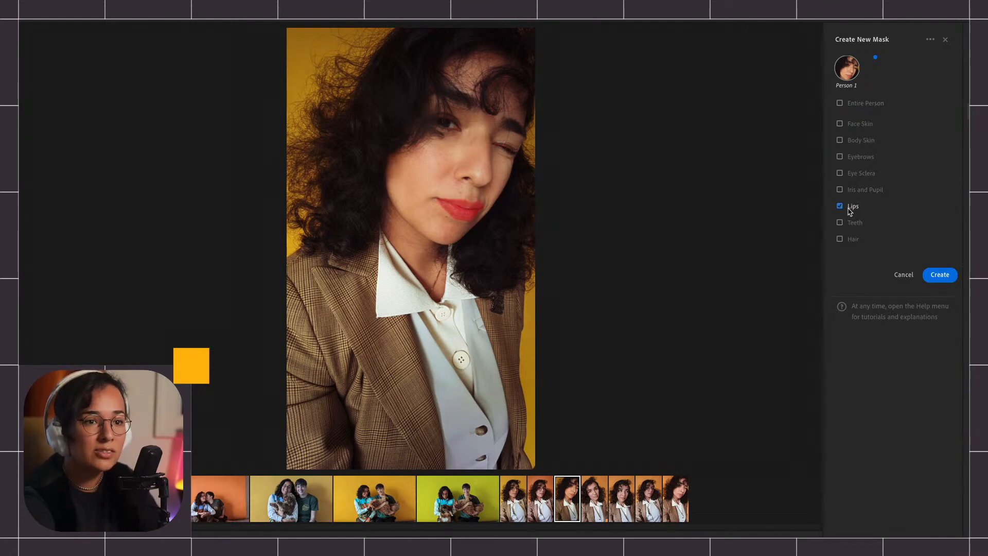
click(940, 275)
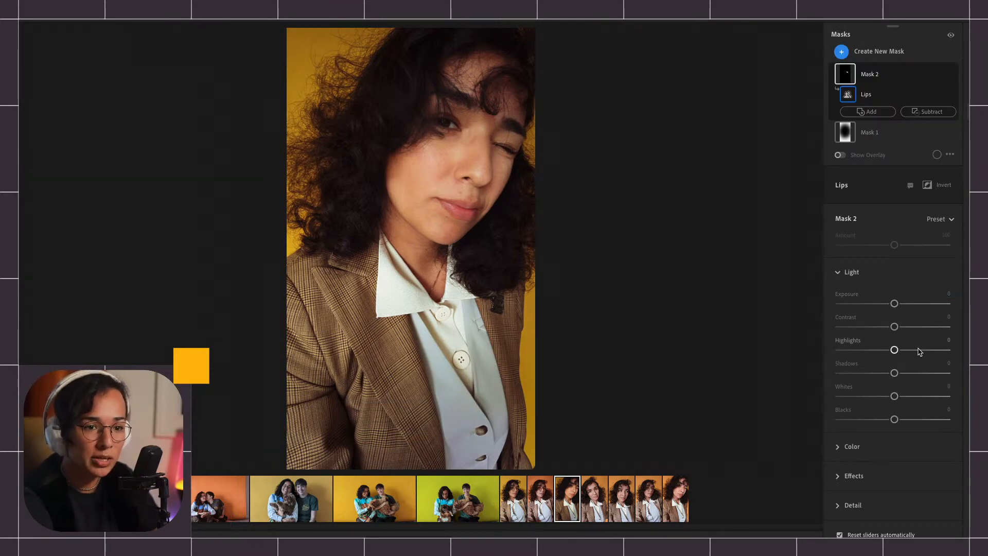
Try the lips mask's Tint at +100 and +36, checking the lips in the photo, and settle on +17
click(836, 273)
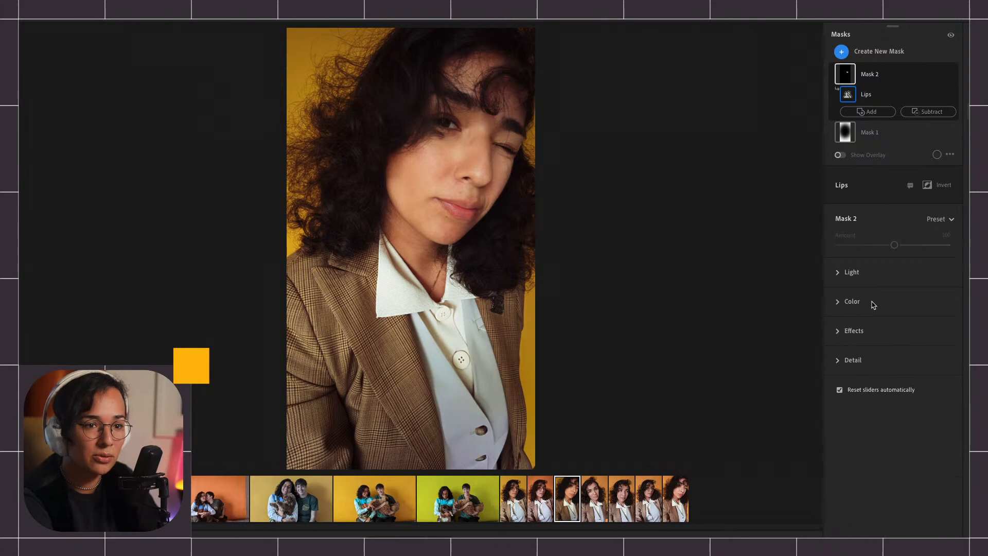
click(836, 301)
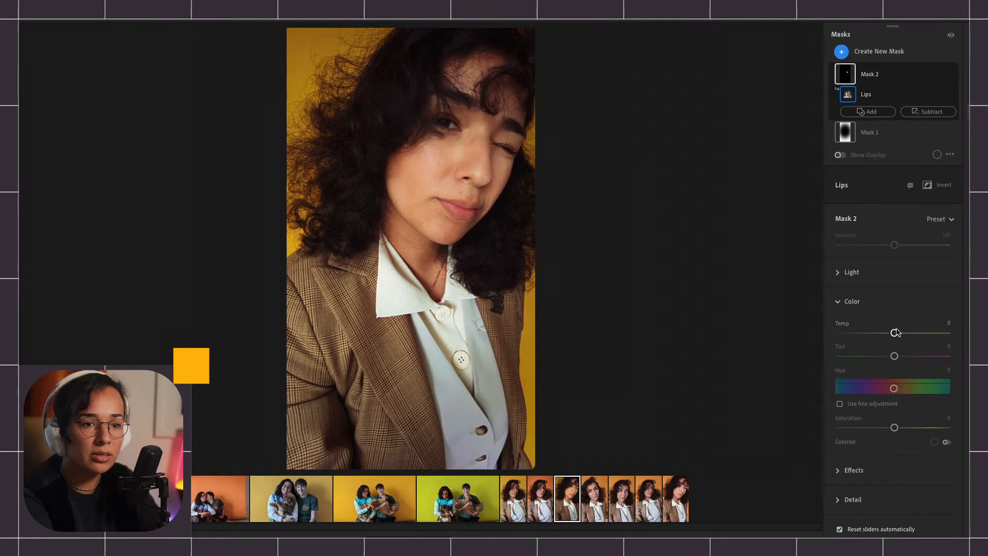
drag(894, 355, 954, 356)
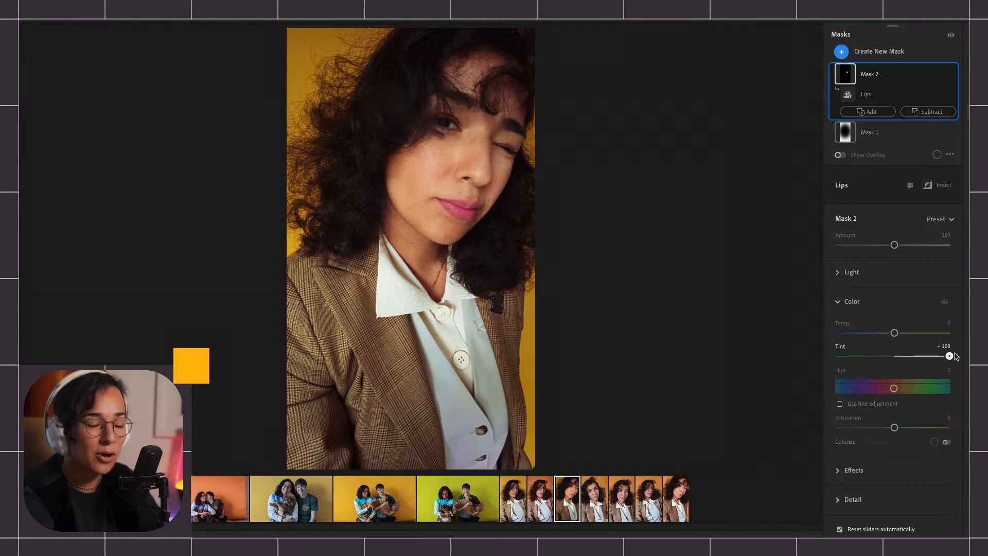
click(847, 94)
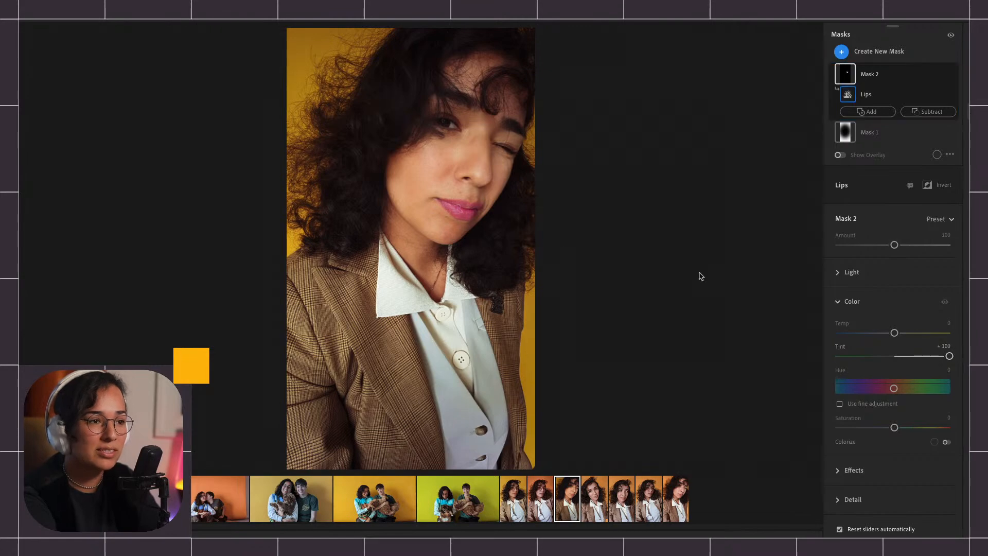
click(464, 221)
click(466, 222)
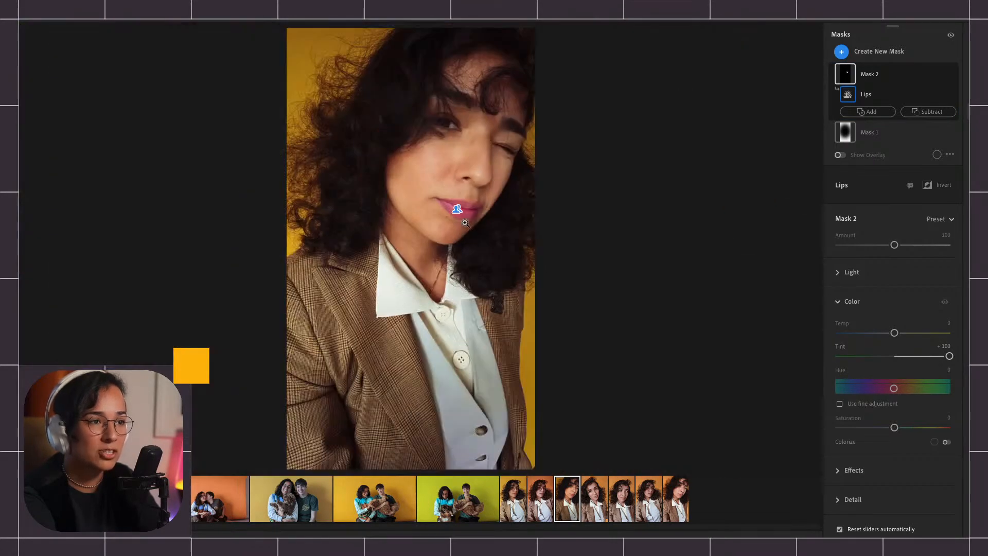
drag(949, 357, 913, 357)
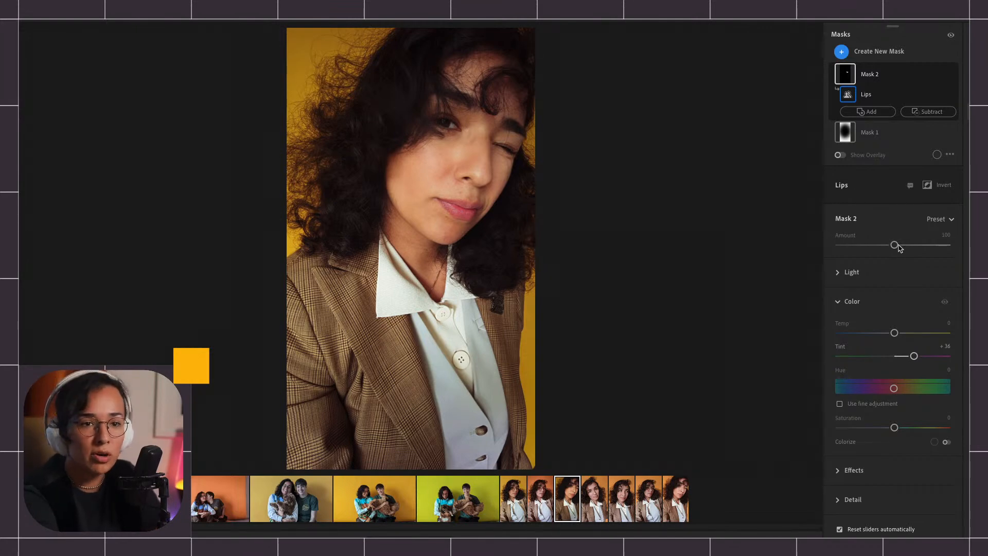
drag(913, 355, 903, 356)
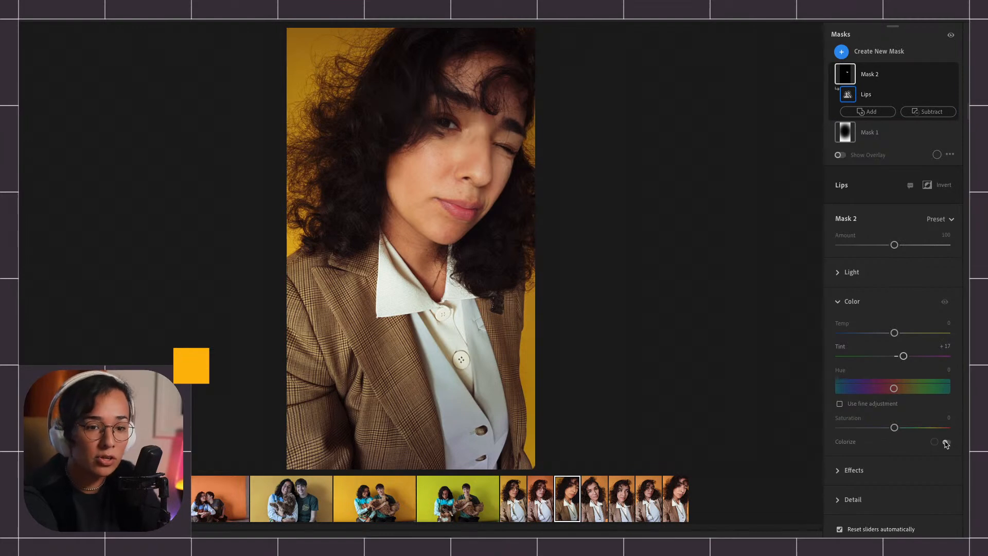
Enable Colorize on the lips mask, try several hues including red-orange and purple, and pick a soft orange
click(946, 442)
drag(920, 467, 849, 471)
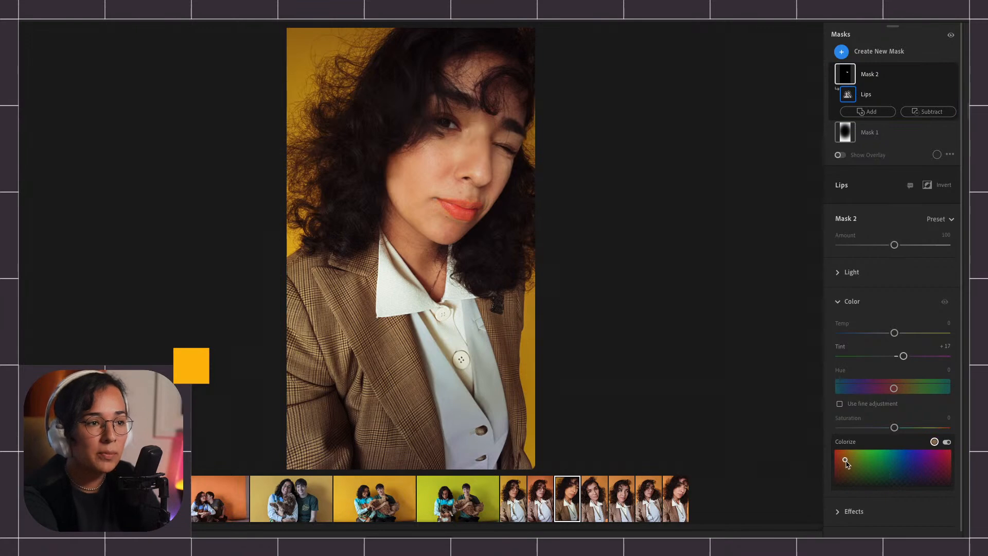
drag(931, 465, 915, 471)
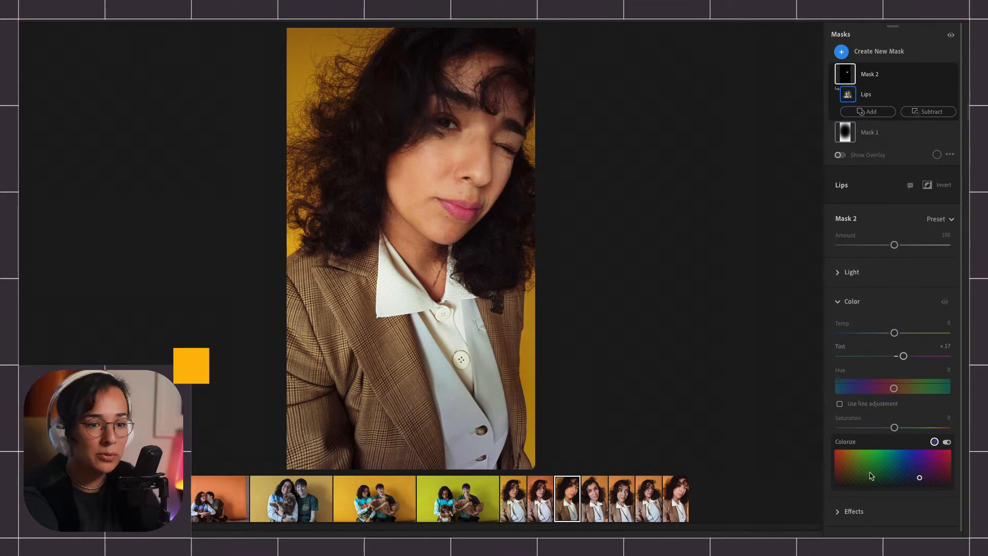
click(849, 460)
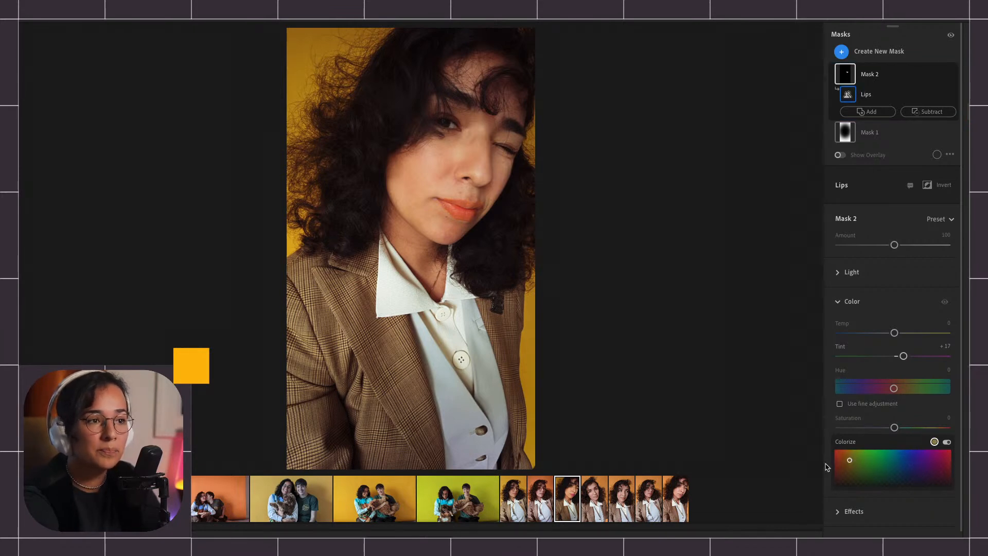
Try purple, magenta and orange Colorize hues on the lips mask
mouse_move(839, 467)
mouse_down()
mouse_move(928, 469)
mouse_move(913, 472)
mouse_up()
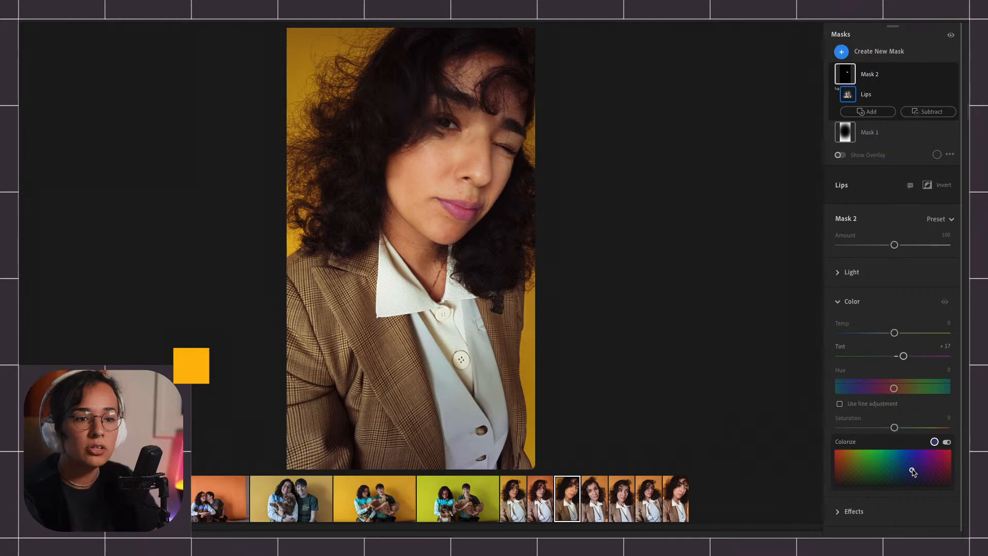
click(894, 469)
double_click(931, 458)
click(917, 468)
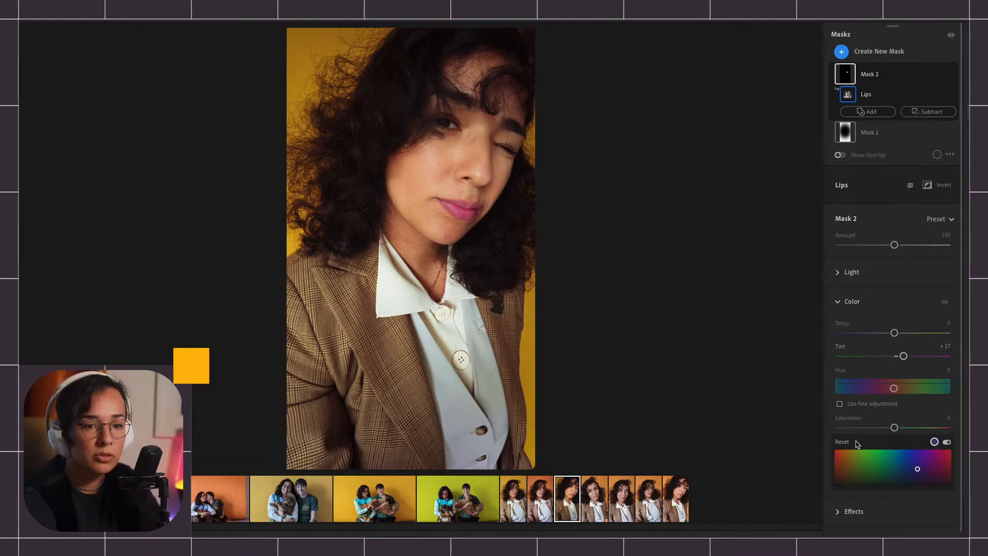
click(843, 456)
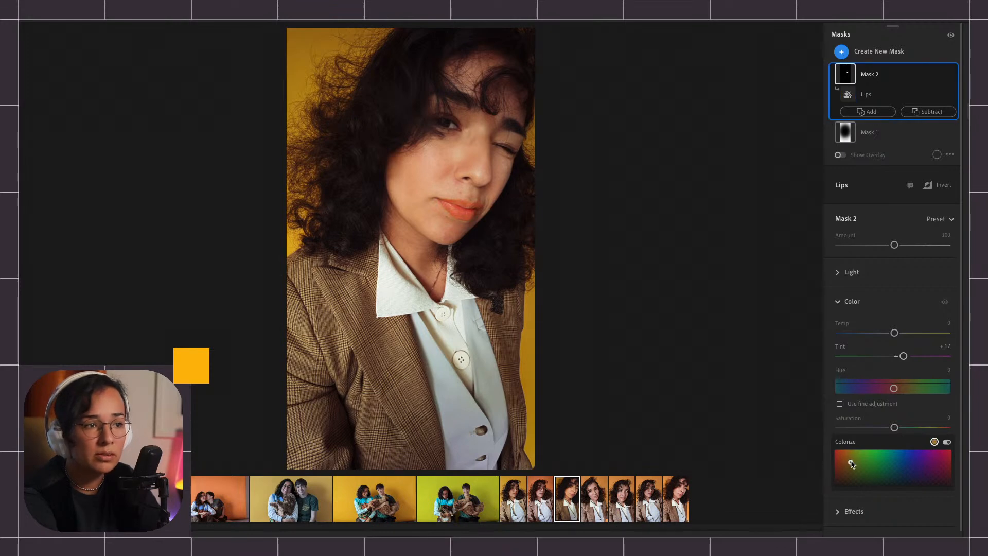
drag(848, 454, 846, 454)
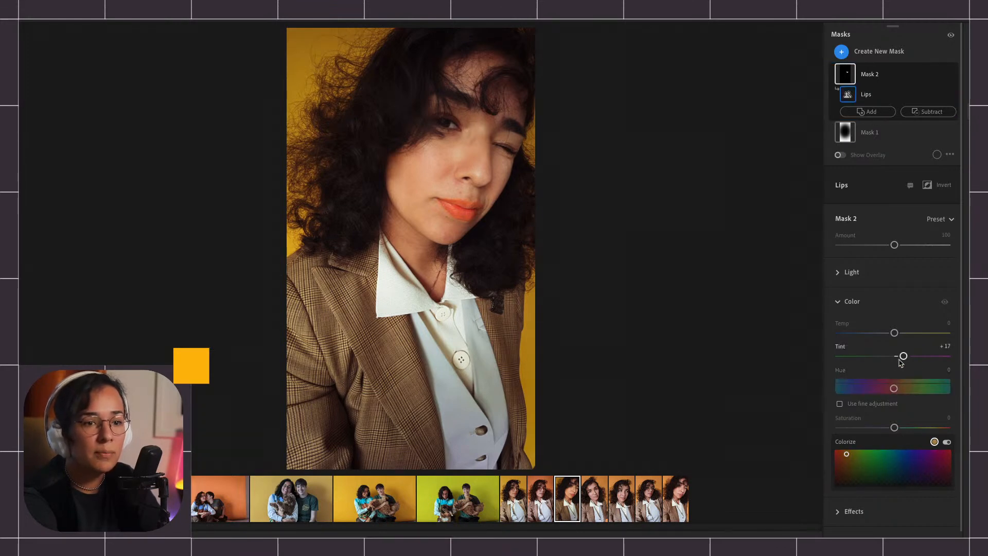
Compare the lips with Colorize off and on, leave it disabled, and set the lips mask's Tint to +26
click(946, 442)
click(946, 442)
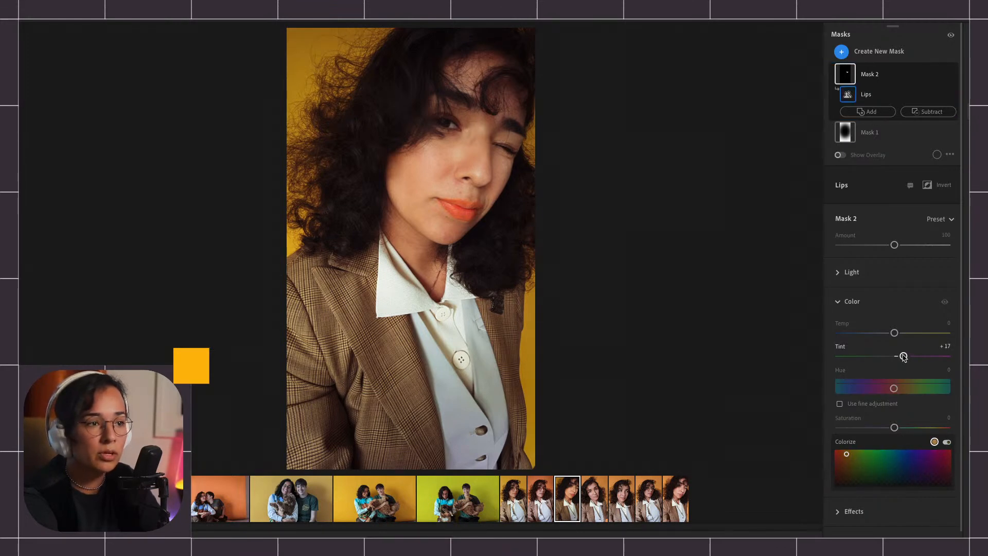
click(947, 442)
drag(902, 356, 911, 356)
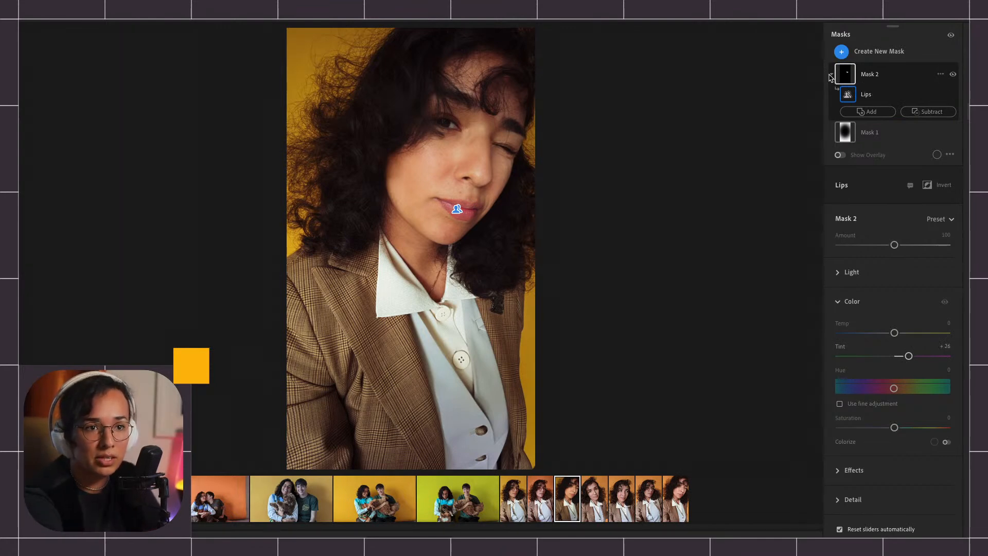
Create a new People mask covering only Person 1's hair
click(870, 51)
click(865, 127)
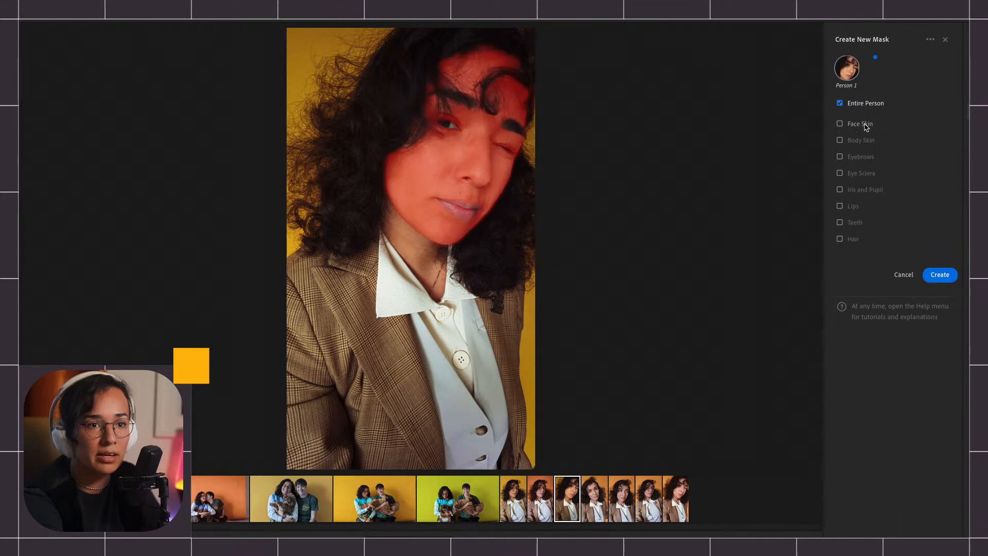
click(840, 239)
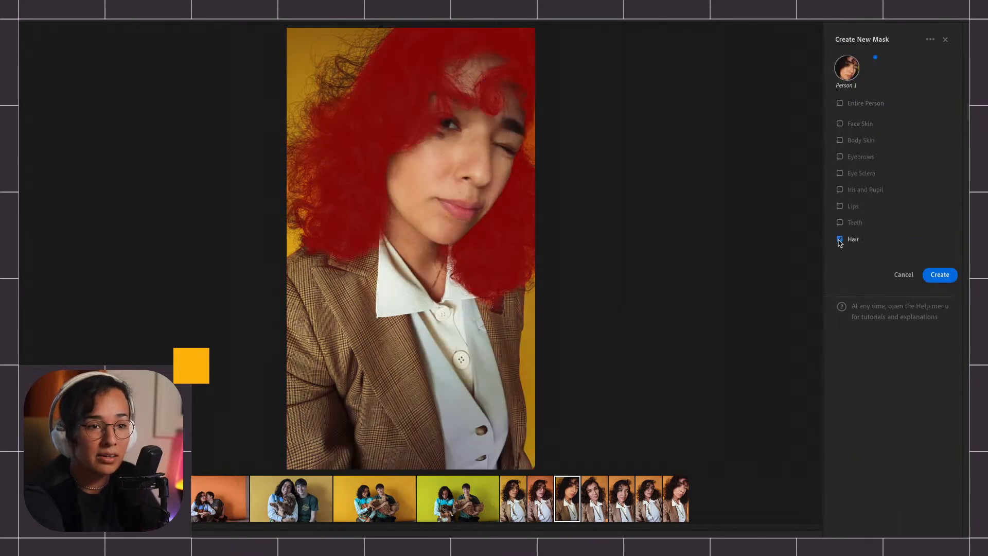
click(945, 276)
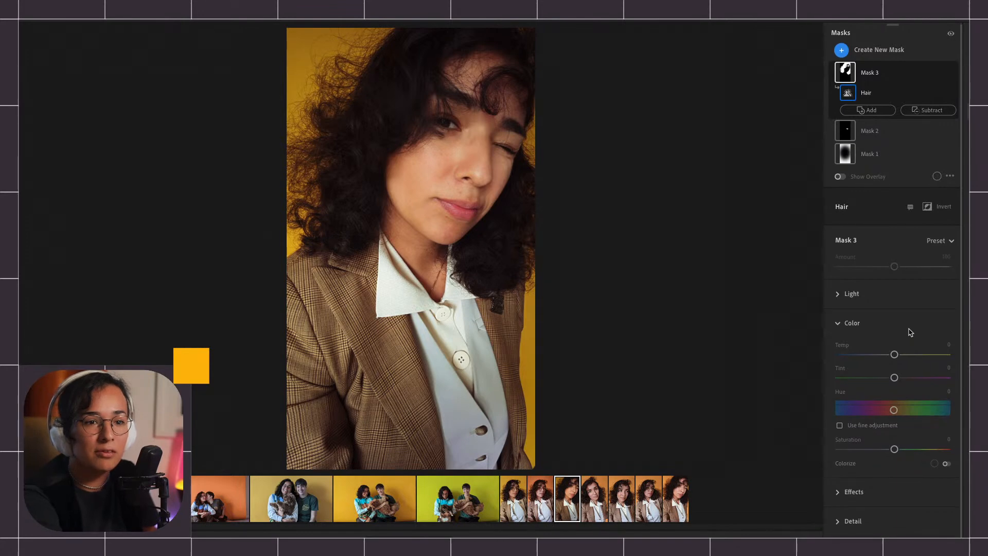
Try cool and warm Temp values on the hair mask, including -81 and +38, and settle on Temp -50 with Tint -2
drag(894, 355, 848, 355)
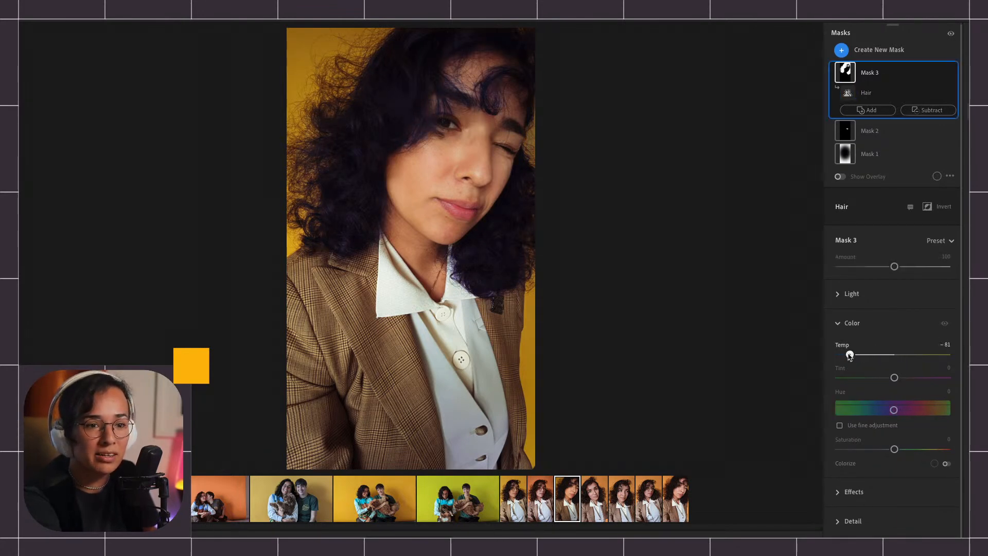
drag(850, 355, 857, 355)
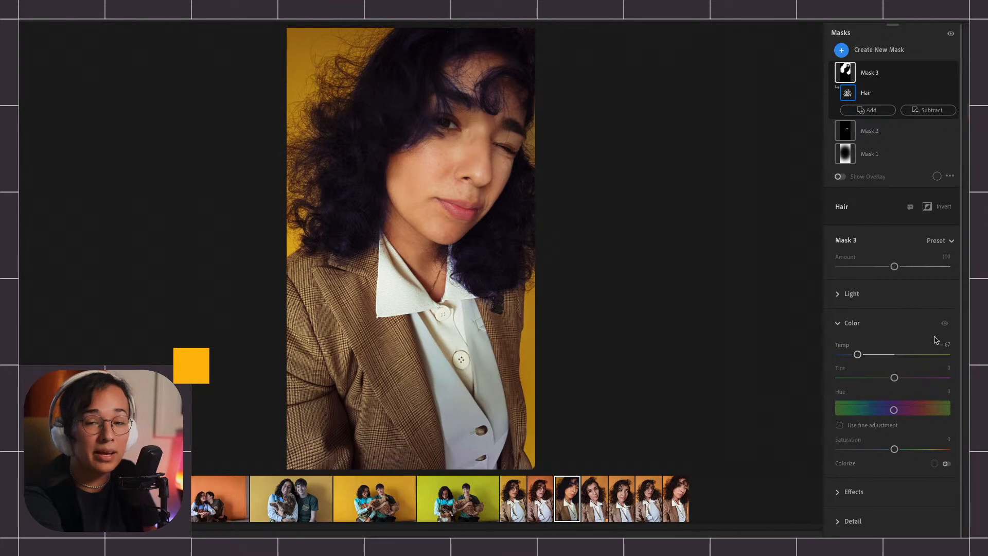
drag(856, 354, 914, 354)
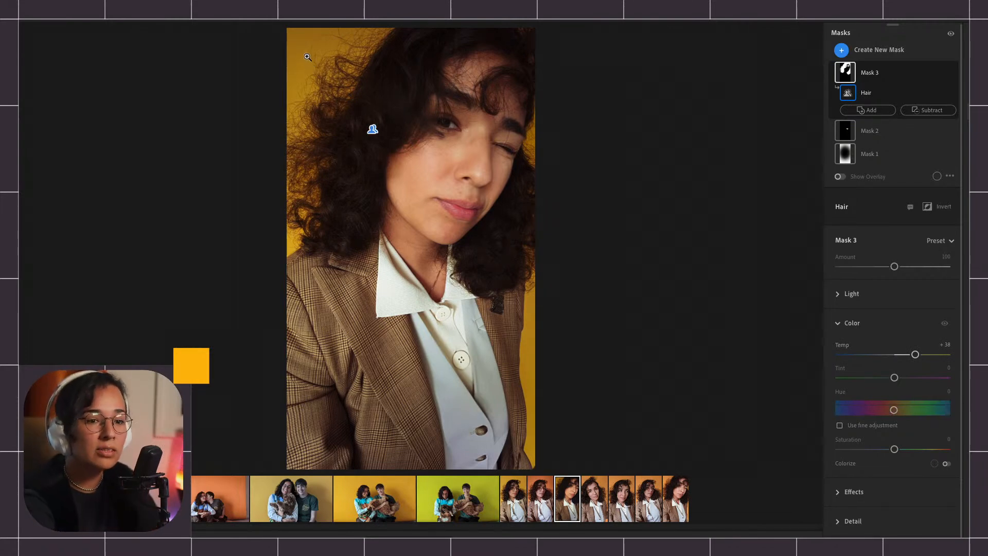
drag(914, 354, 893, 377)
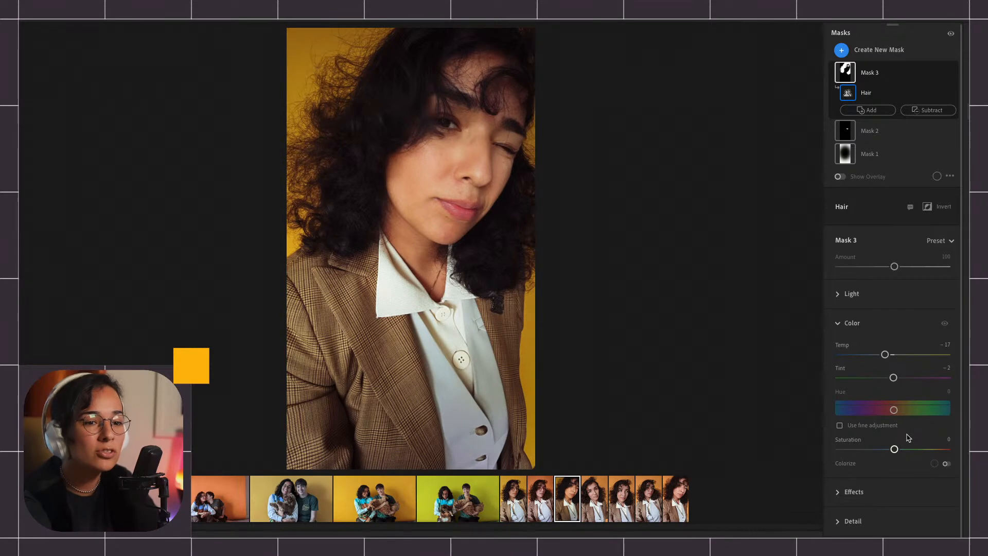
drag(884, 354, 860, 358)
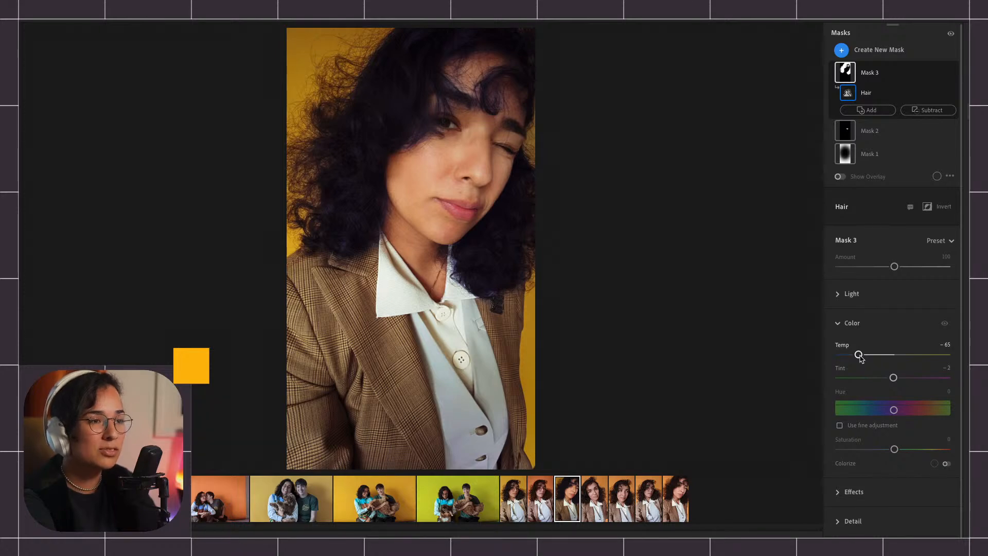
drag(857, 354, 869, 356)
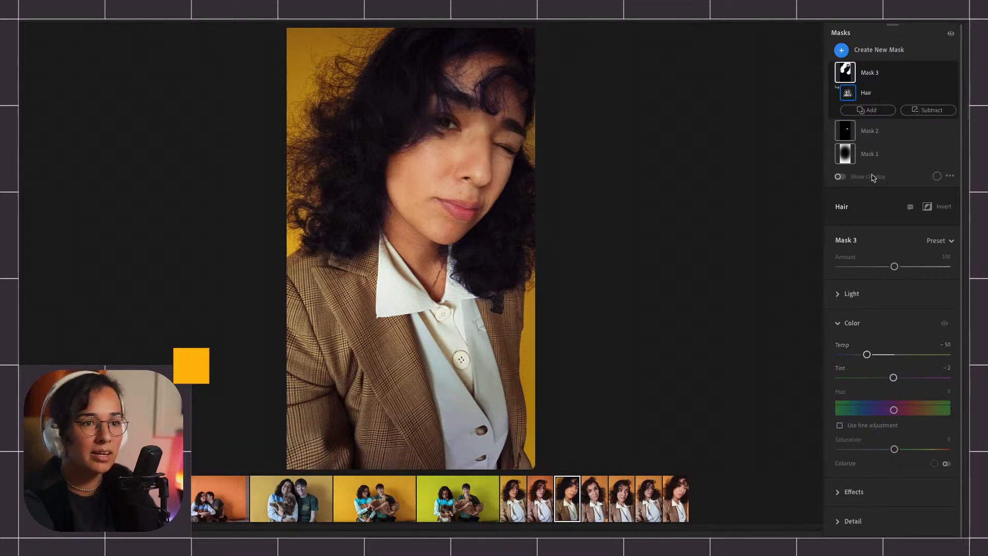
Create a new People mask covering only Person 1's eye sclera
click(841, 51)
mouse_move(873, 127)
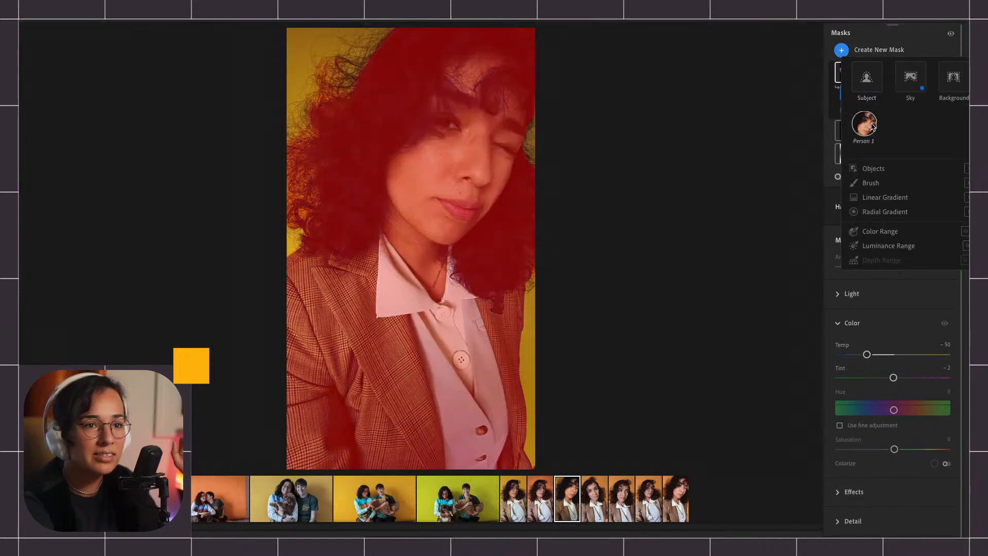
click(873, 127)
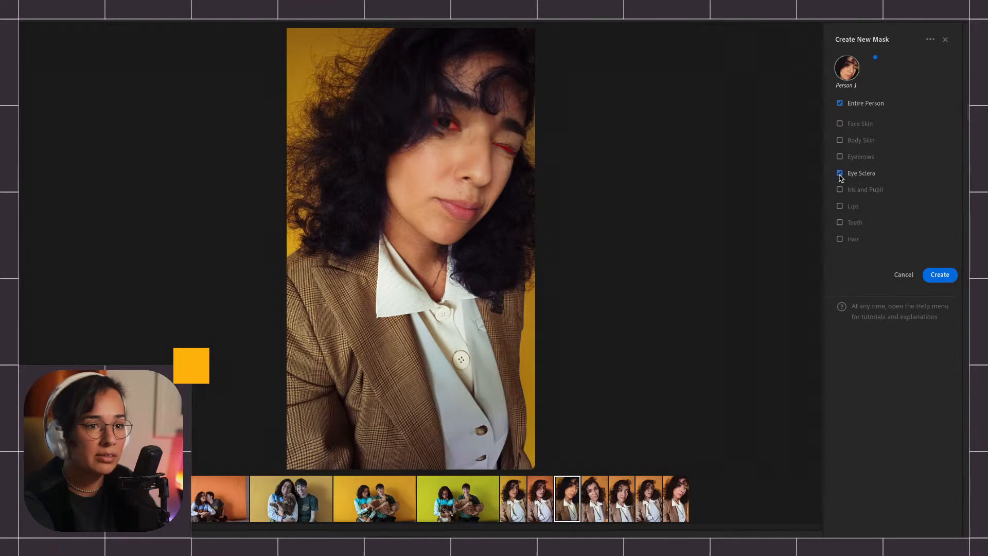
click(939, 274)
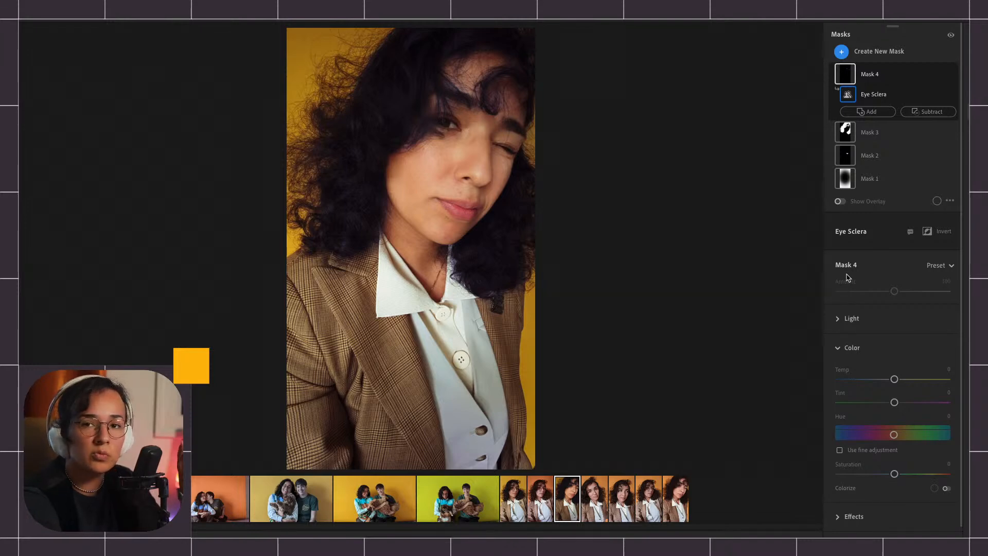
Raise the Whites of the eye sclera mask to +36
click(842, 348)
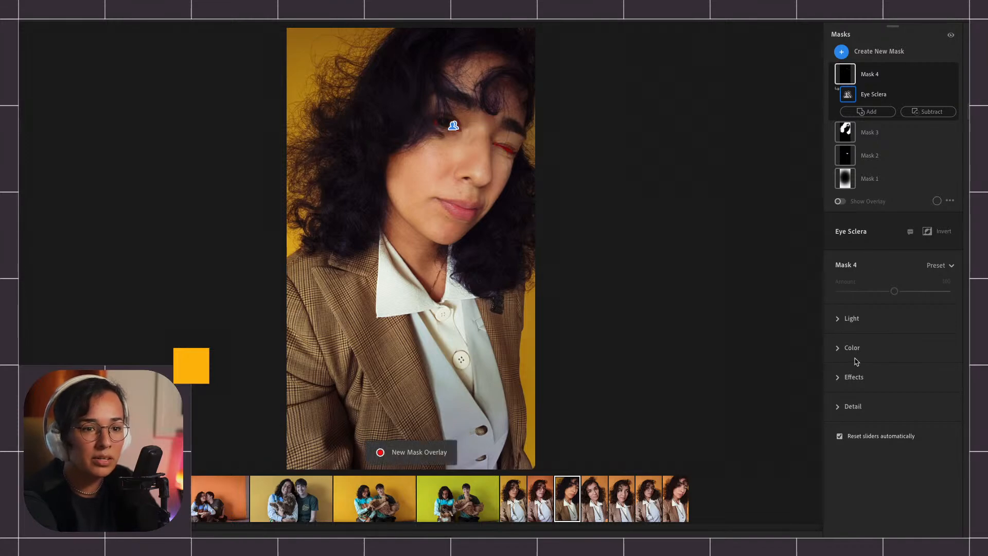
click(843, 320)
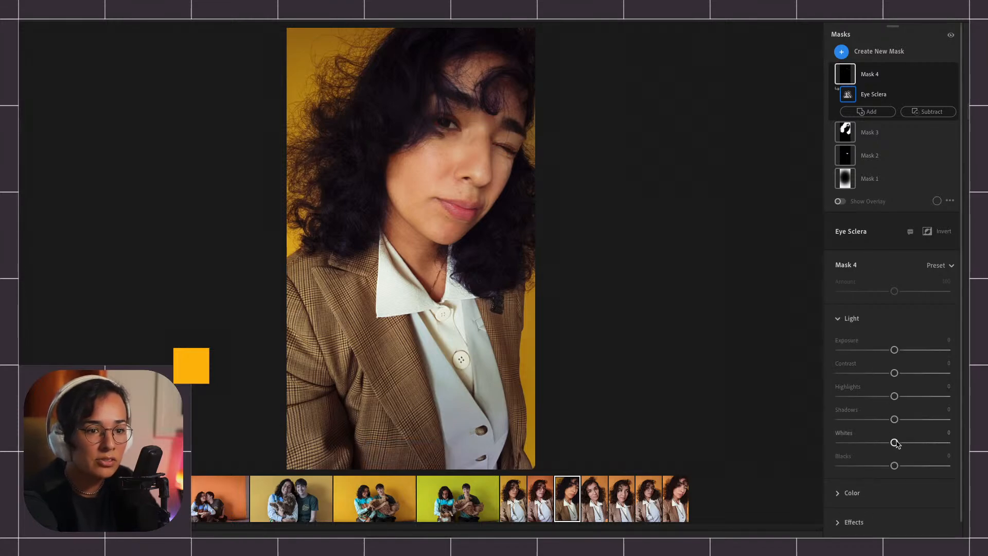
drag(894, 442, 911, 441)
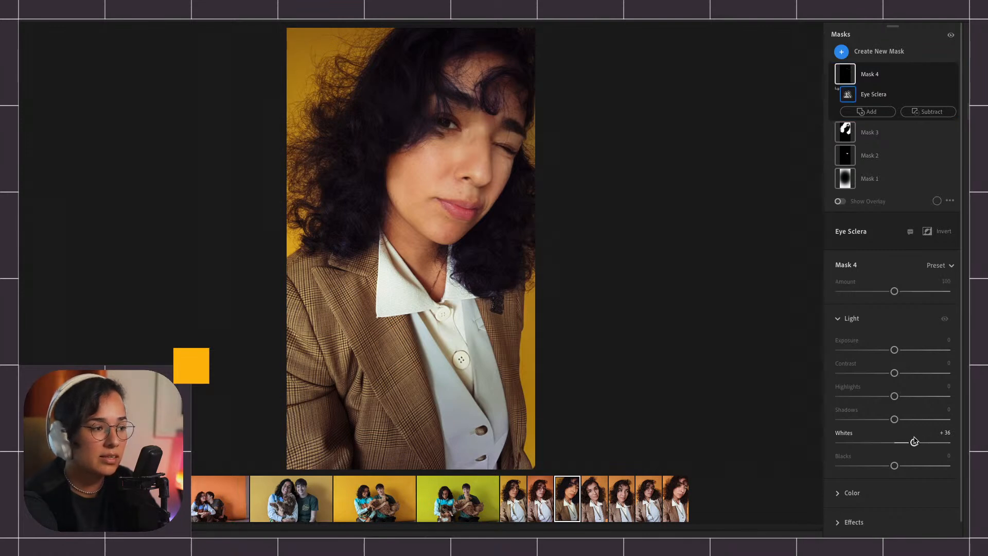
Show the album list and open a different album containing cityscape, street and sunset photos
click(52, 24)
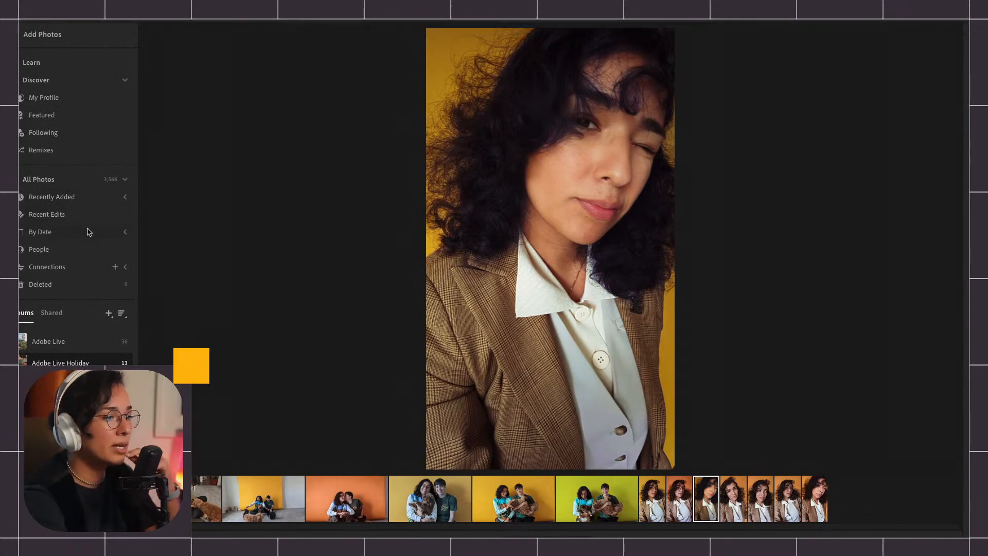
scroll(88, 230, down, 1)
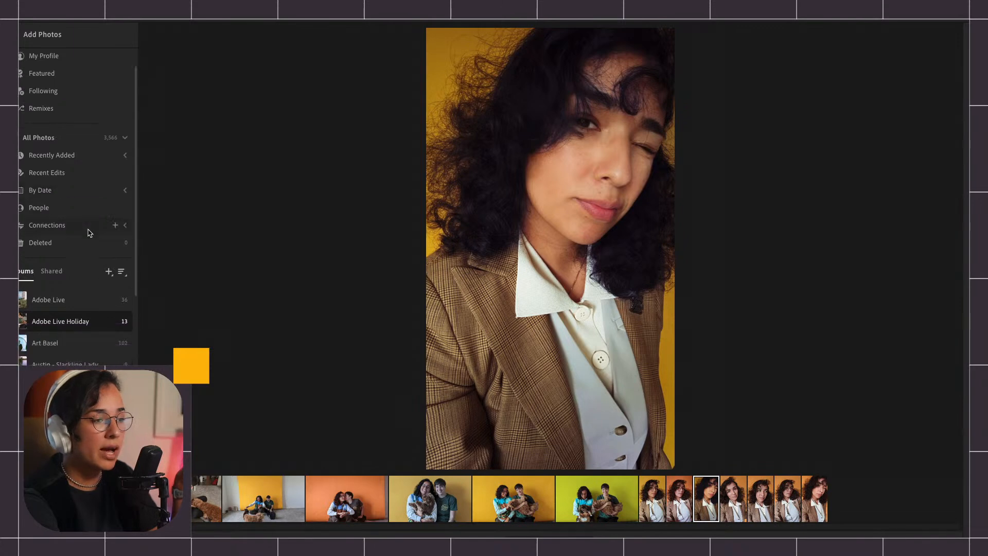
scroll(88, 233, down, 1)
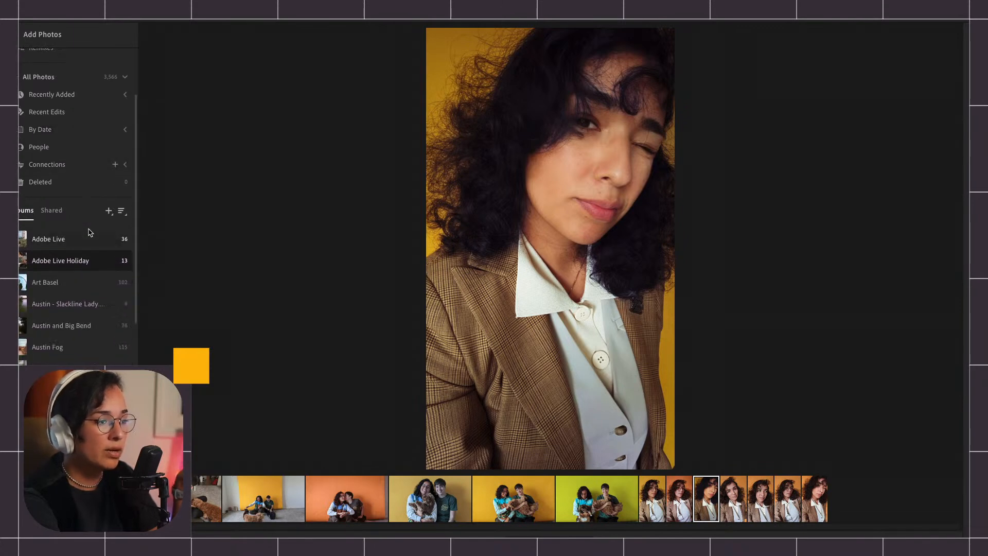
scroll(88, 233, down, 1)
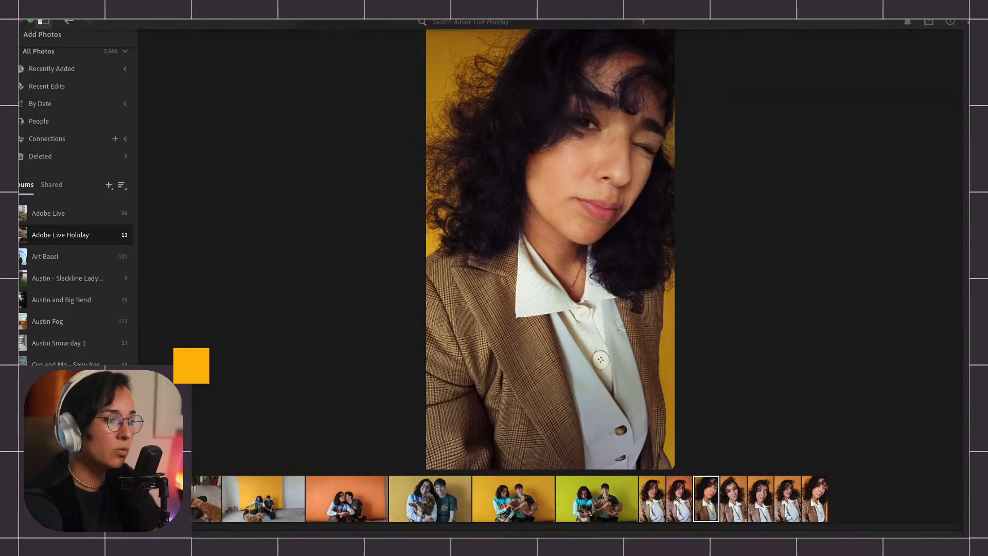
scroll(78, 232, down, 6)
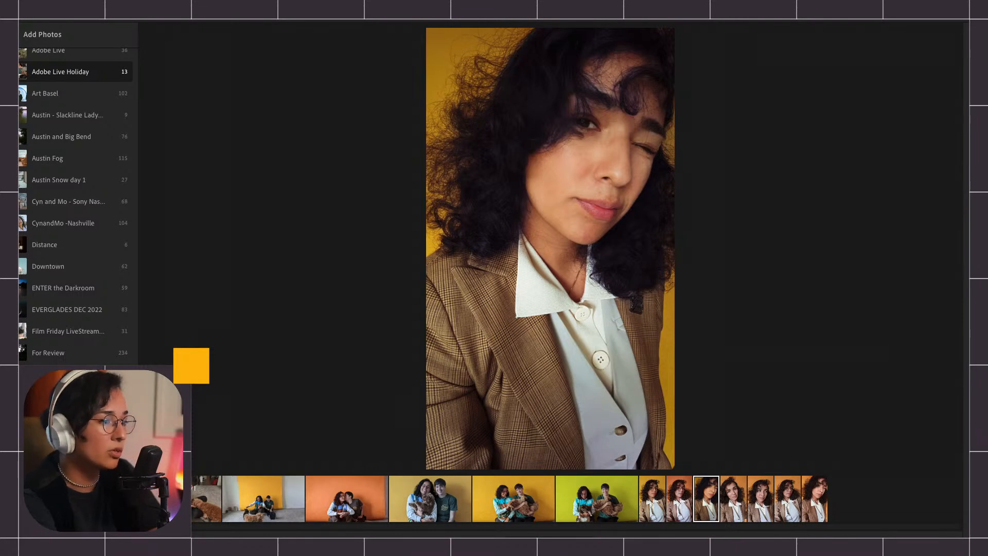
click(72, 417)
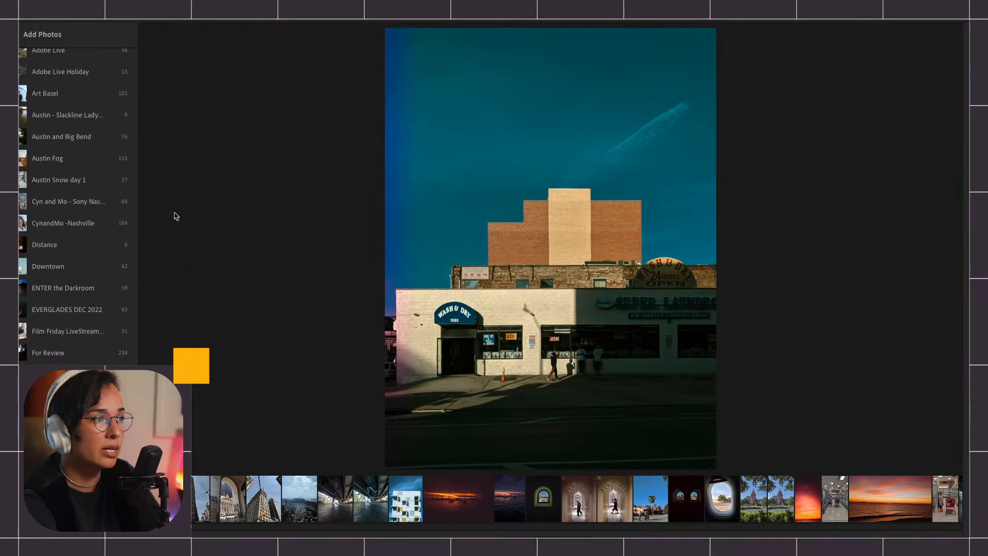
mouse_move(161, 529)
mouse_down()
mouse_move(201, 529)
mouse_move(160, 528)
mouse_up()
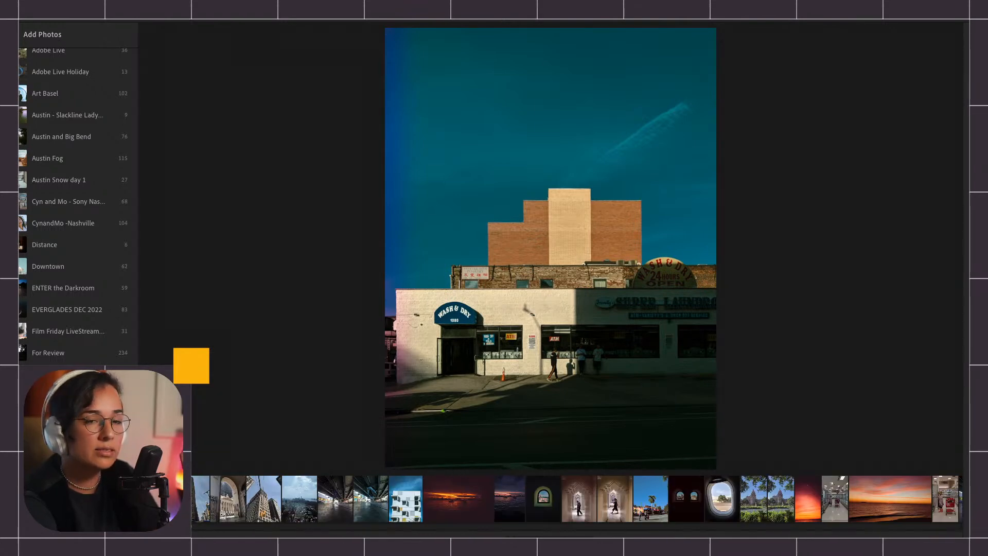
Open the masking tools and examine the orange and purple sunset harbour photos as candidates for masking
key(m)
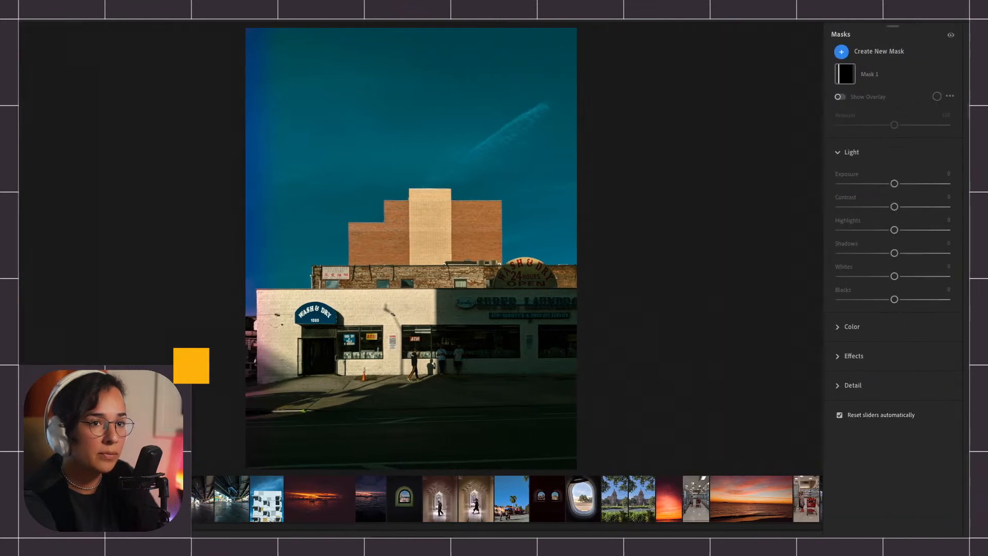
click(325, 495)
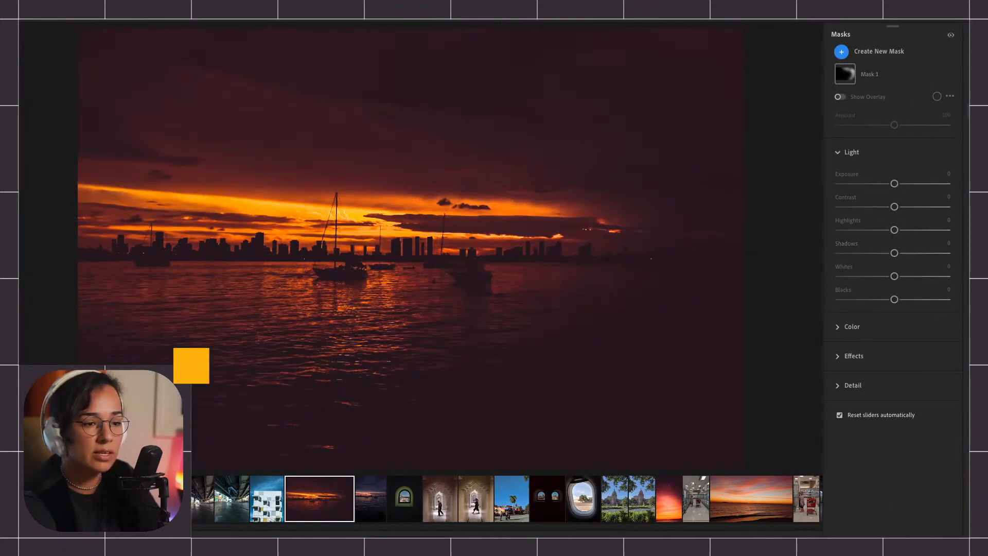
right_click(323, 497)
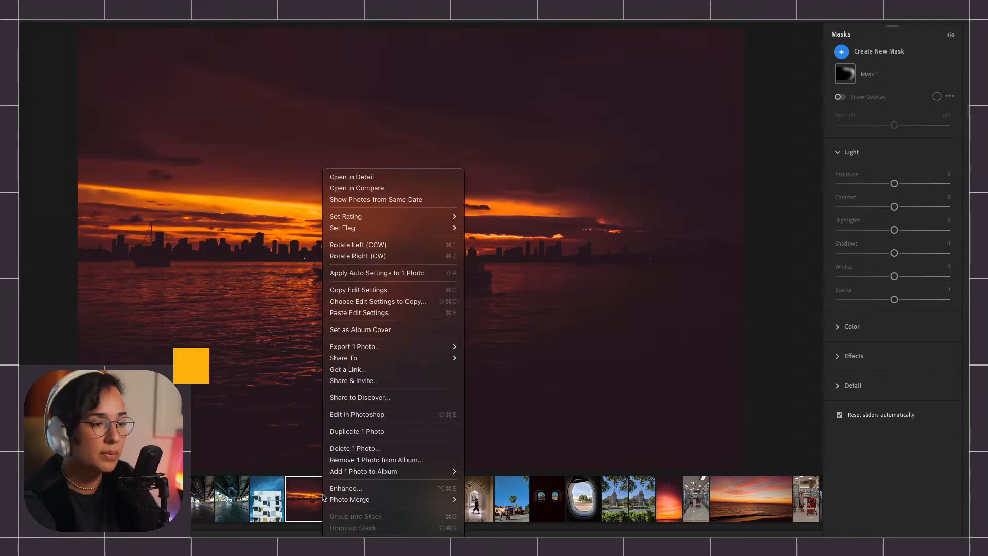
click(347, 461)
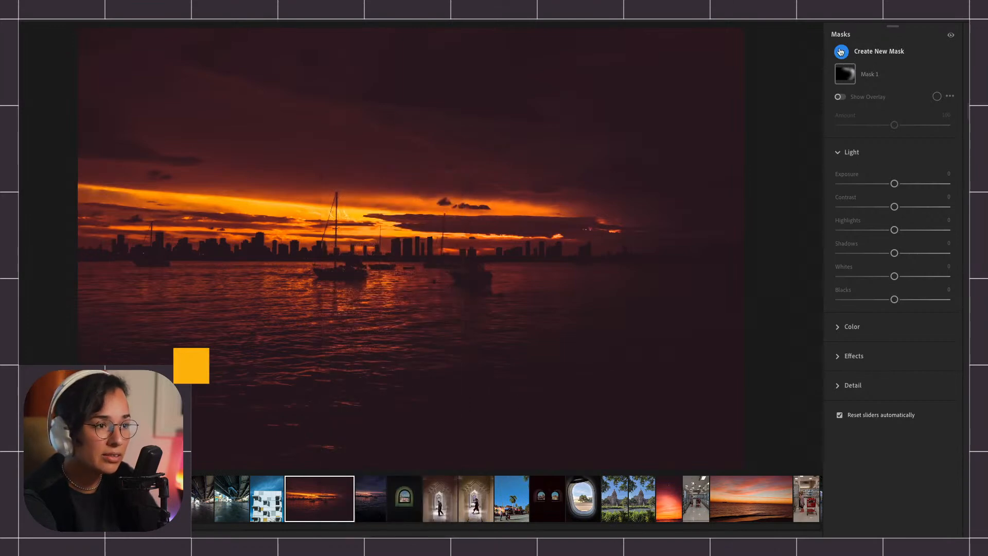
click(378, 503)
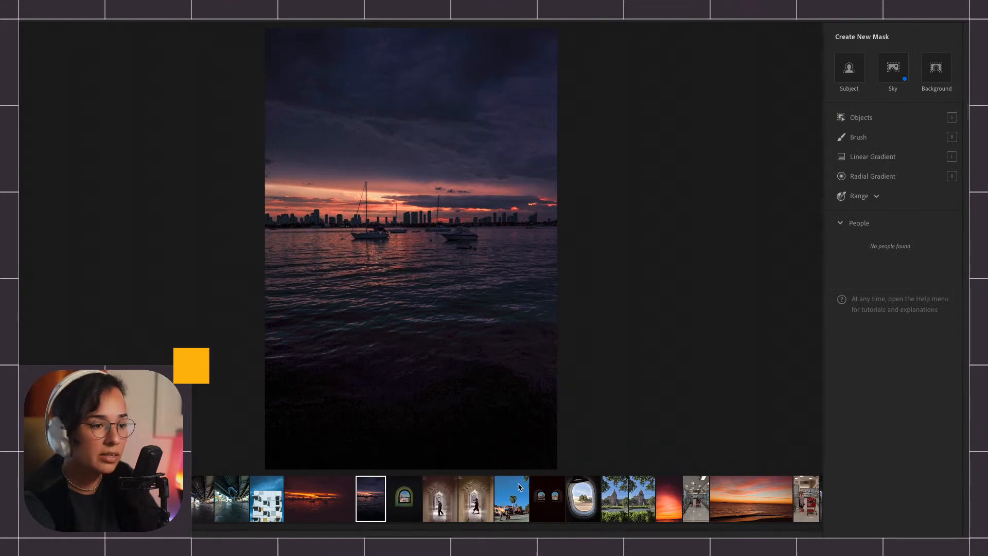
Open the palm-tree street photo and add a linear gradient mask fading from the photo's upper edge down to the pedestrians' heads
click(516, 504)
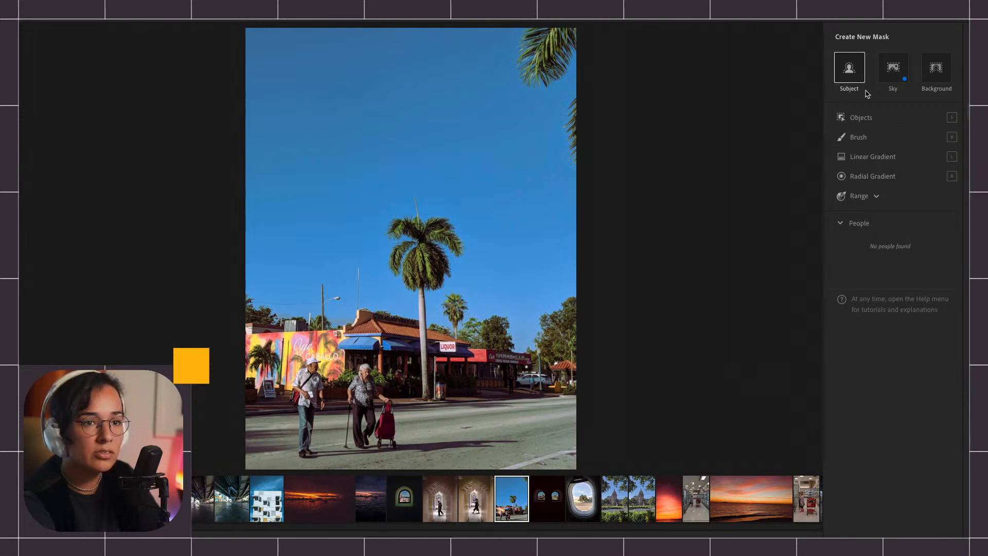
click(870, 156)
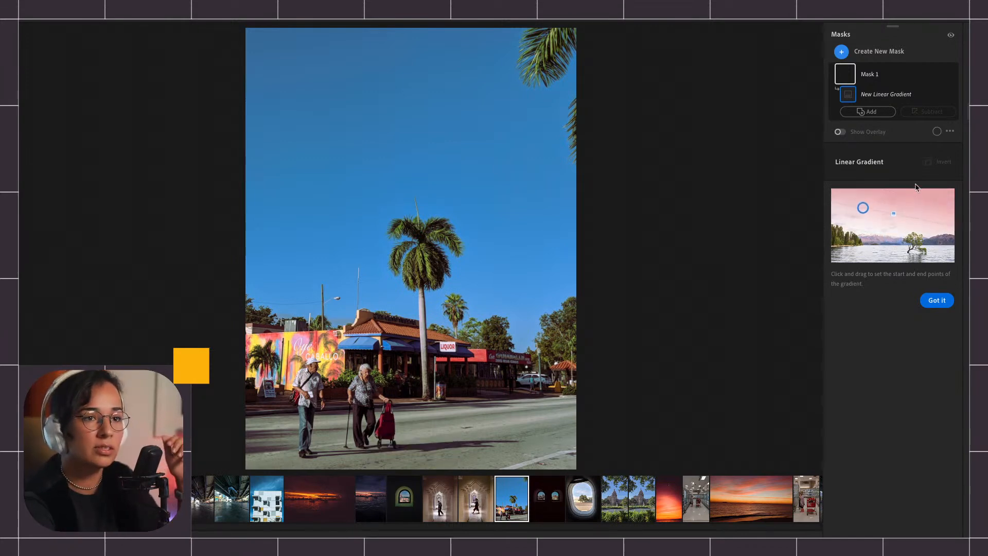
drag(393, 62, 393, 341)
drag(393, 200, 412, 187)
drag(411, 334, 410, 380)
mouse_move(411, 211)
mouse_down()
mouse_move(412, 187)
mouse_move(420, 195)
mouse_up()
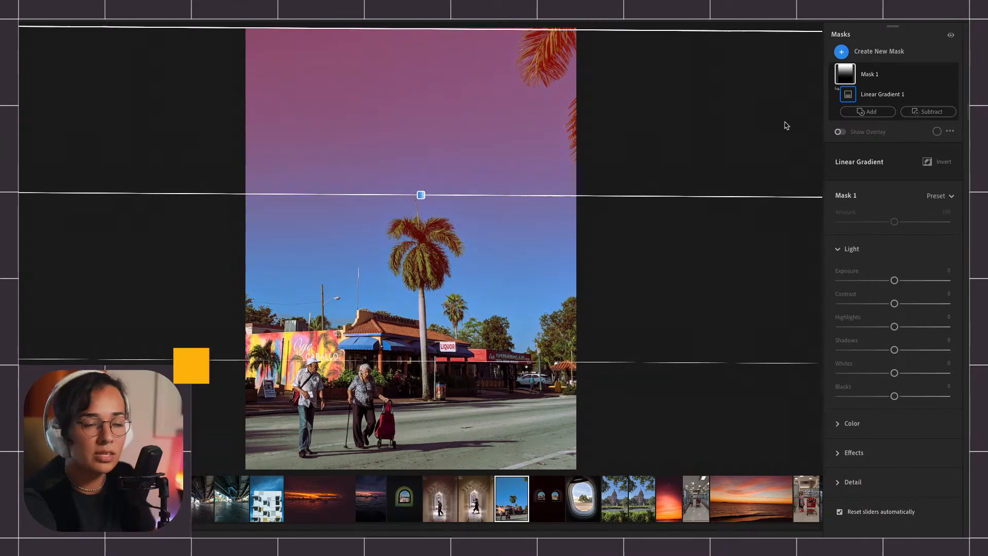
Lower the sky gradient's Exposure to −1.64, then refine its tilt and shift it slightly upward
drag(894, 279, 870, 281)
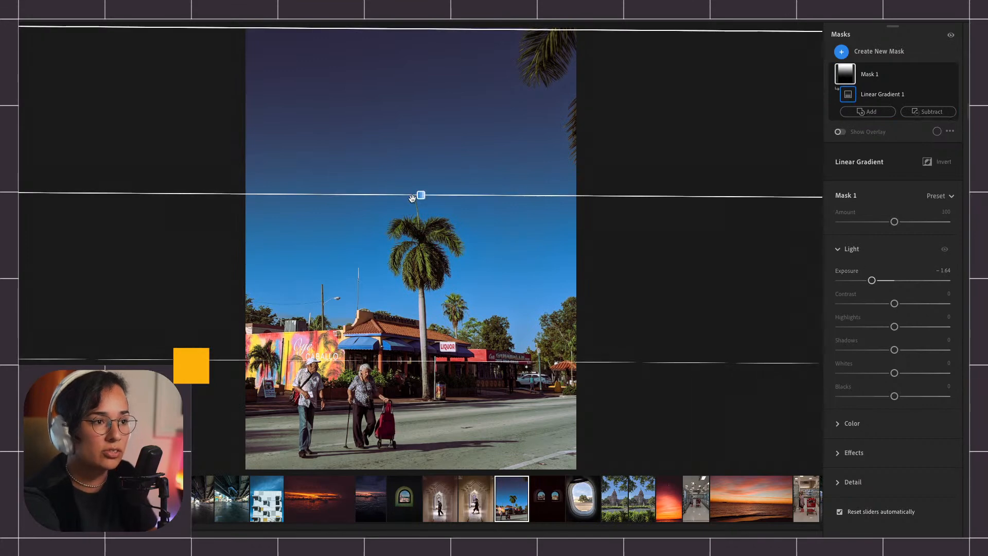
drag(407, 196, 408, 193)
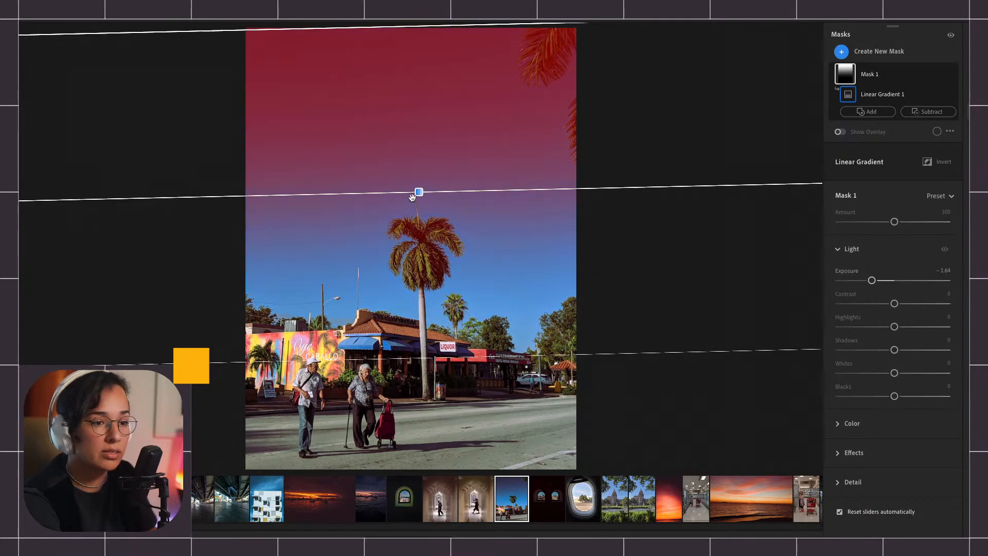
drag(405, 192, 405, 191)
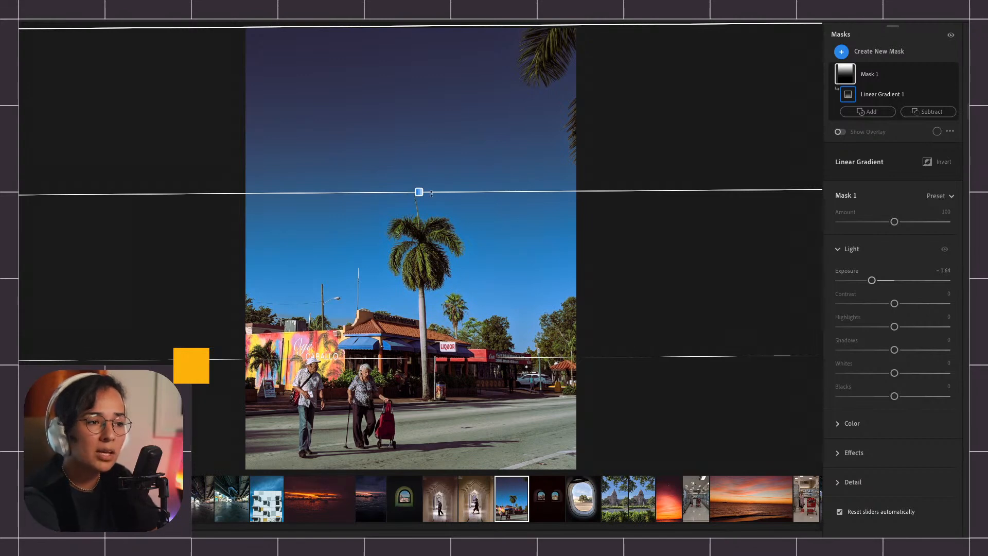
mouse_move(418, 192)
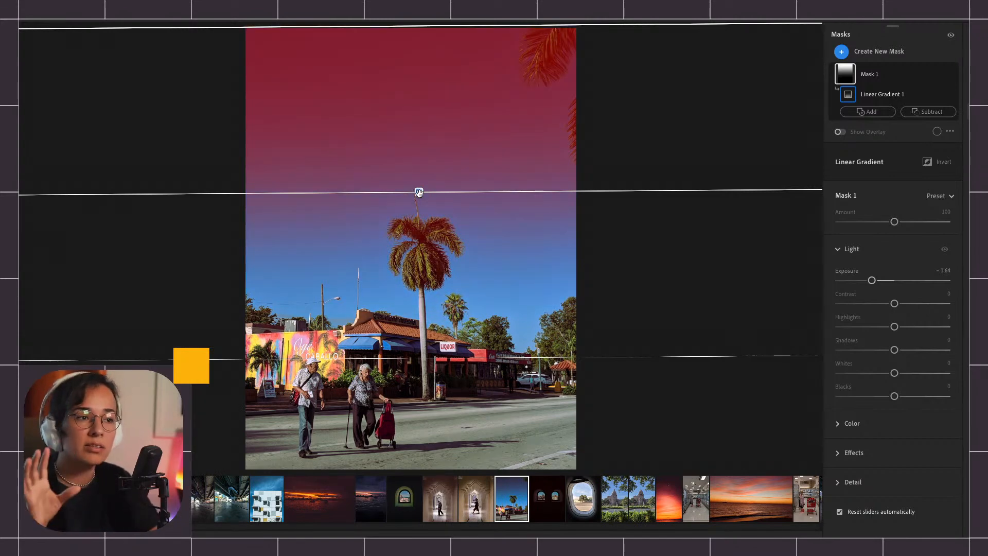
mouse_move(419, 192)
mouse_down()
mouse_move(418, 130)
mouse_move(413, 210)
mouse_move(402, 193)
mouse_up()
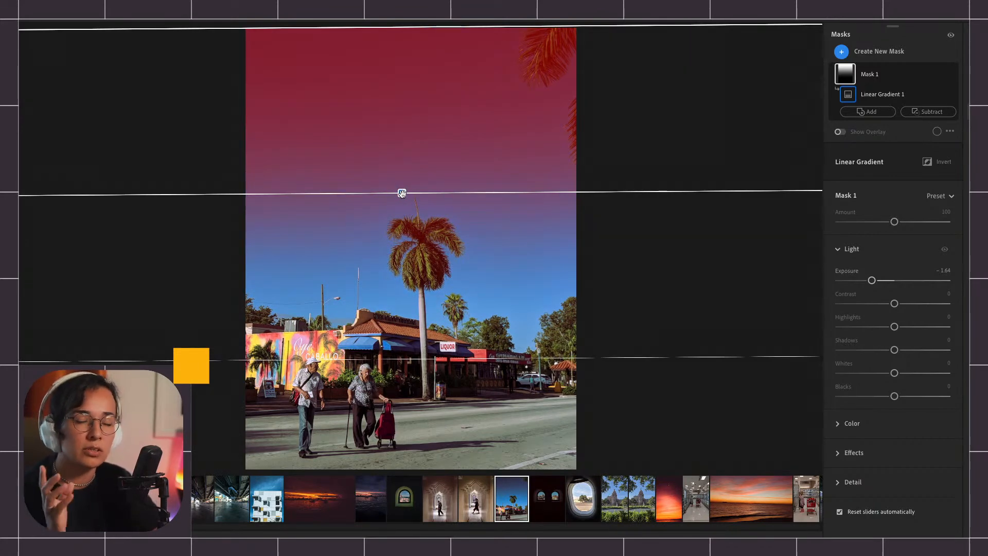
drag(411, 183, 346, 214)
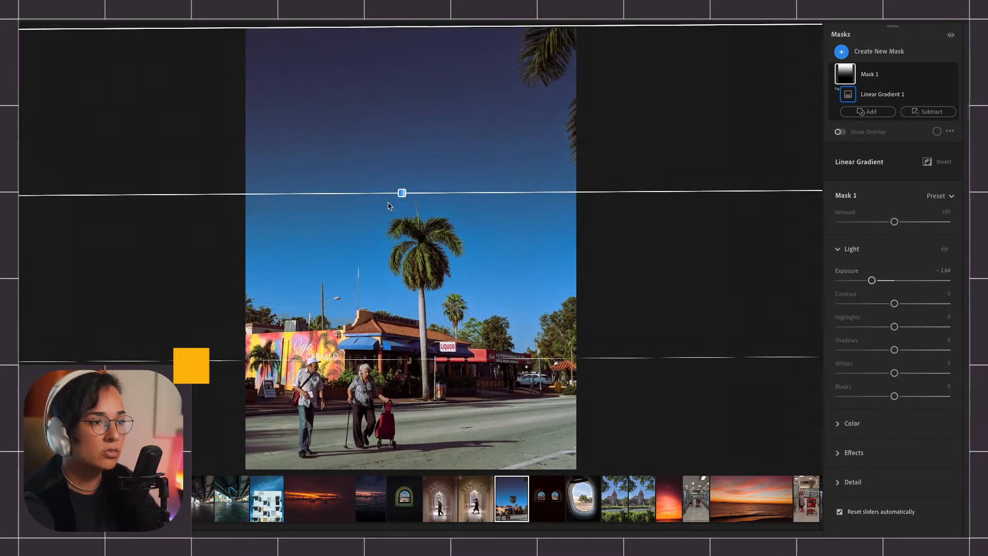
drag(401, 193, 421, 179)
Create a second linear gradient mask fading horizontally from the photo's left edge to just past the main palm trunk
mouse_move(854, 80)
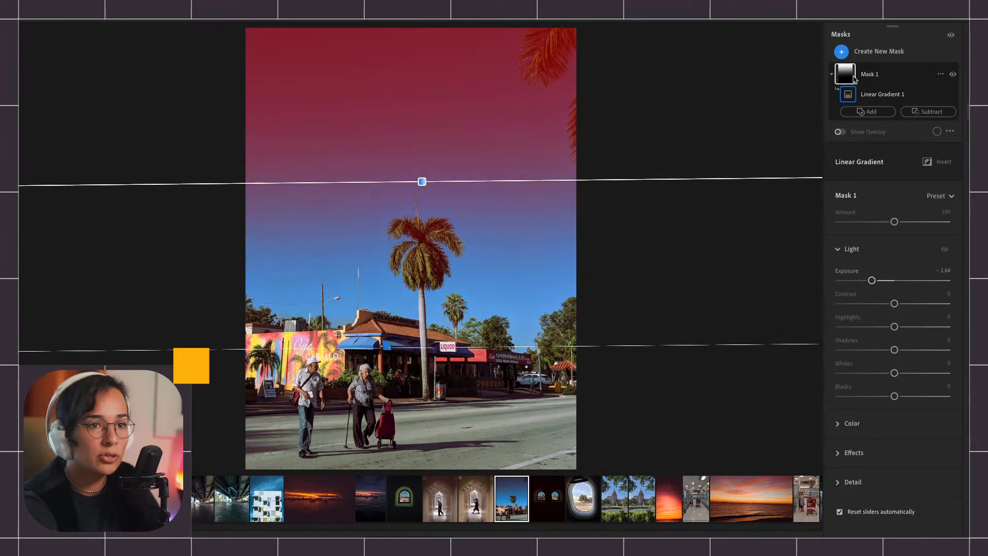
click(842, 53)
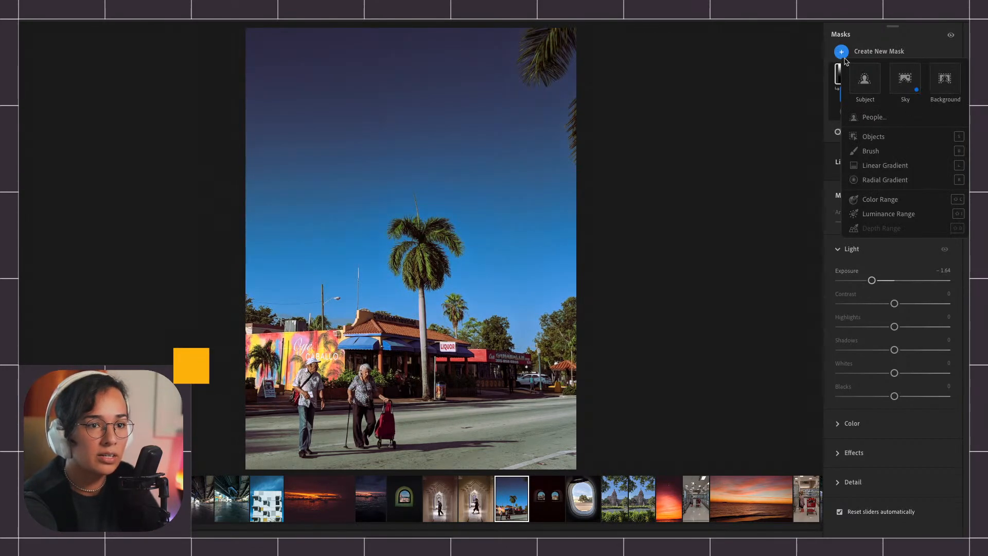
click(867, 167)
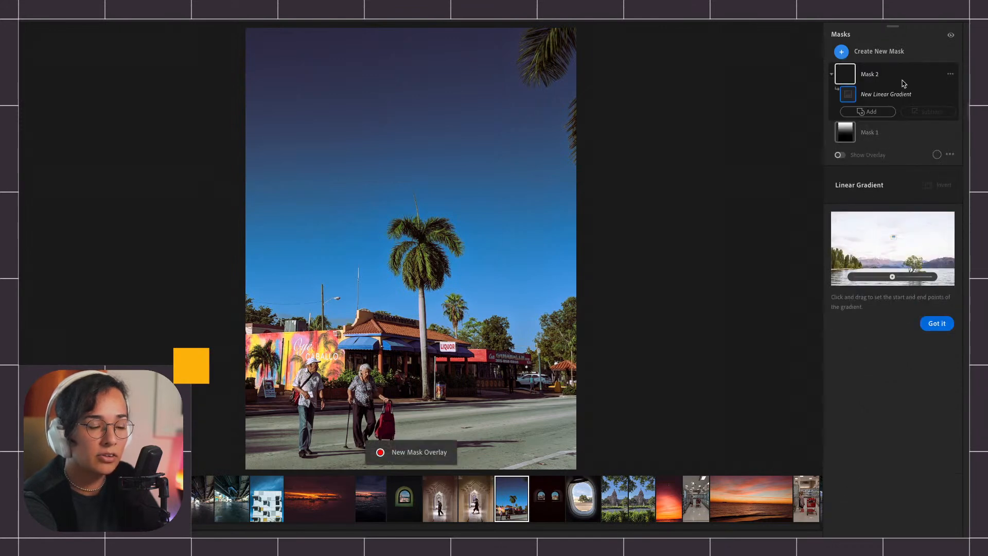
drag(245, 310, 433, 310)
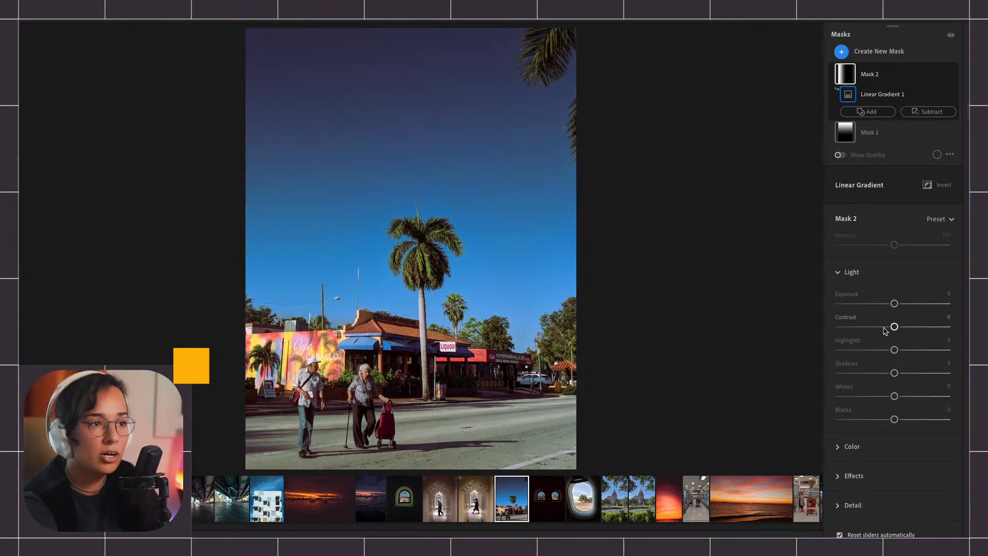
Turn on Colorize for the second gradient mask and choose a muted orange tint
click(839, 273)
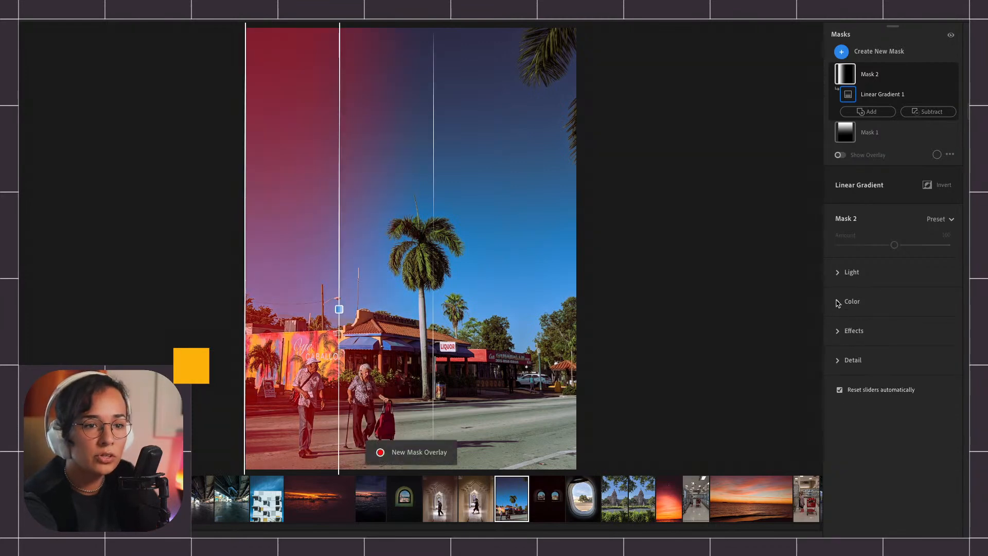
click(838, 302)
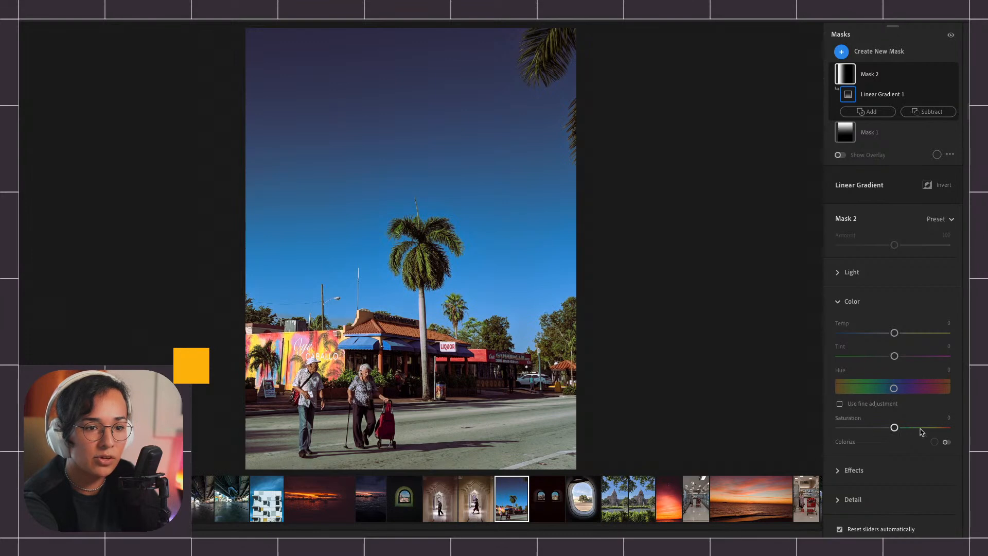
click(946, 442)
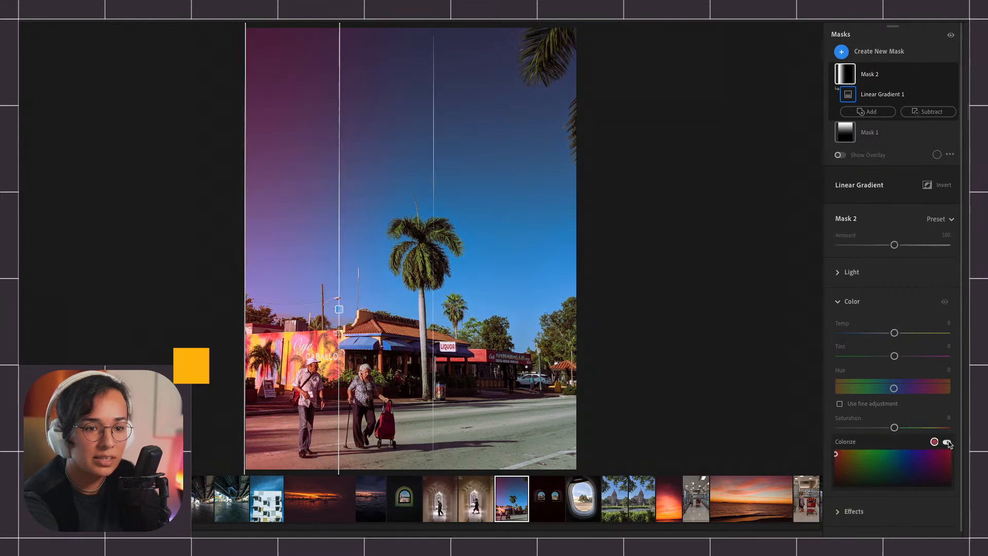
click(850, 455)
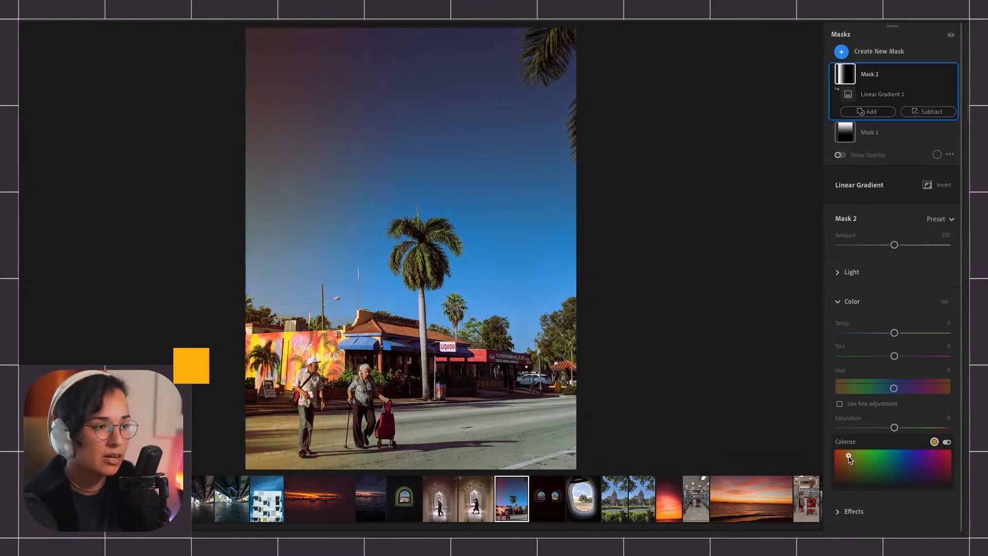
drag(853, 463, 846, 466)
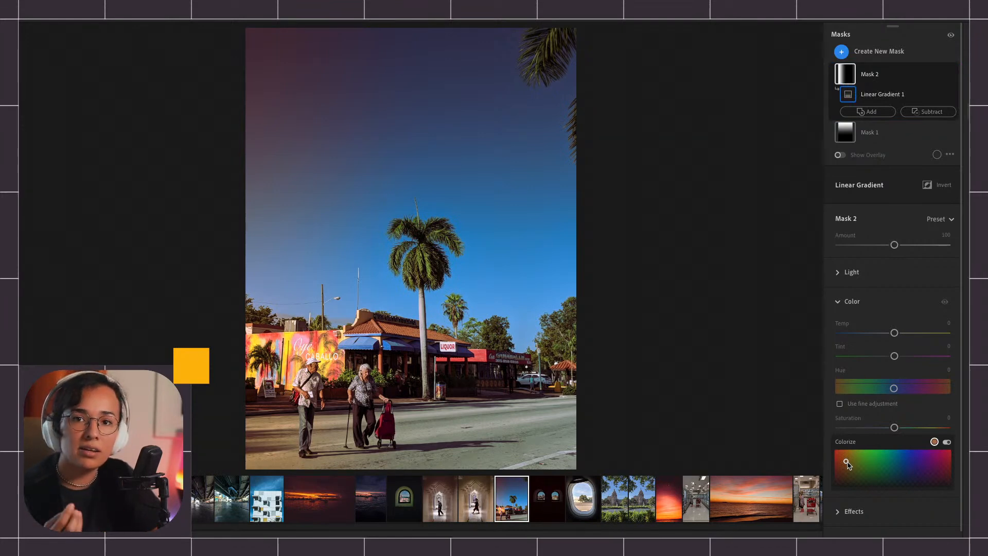
Try green, magenta and blue Colorize tints on the second gradient, finishing with a golden orange tint
drag(847, 464, 886, 454)
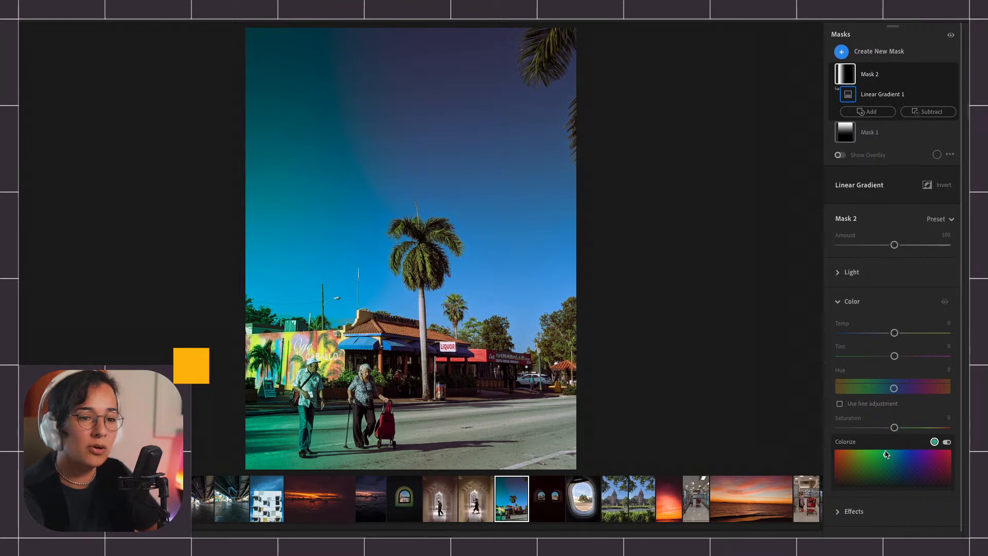
click(936, 455)
mouse_move(936, 457)
mouse_down()
mouse_move(837, 458)
mouse_move(947, 458)
mouse_move(911, 467)
mouse_move(912, 456)
mouse_up()
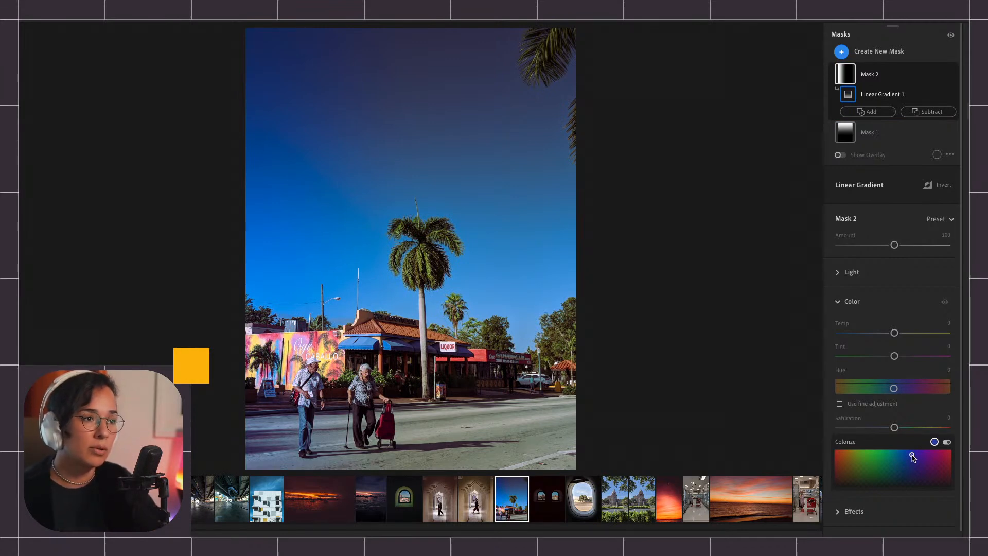
mouse_move(912, 456)
mouse_down()
mouse_move(844, 457)
mouse_move(939, 457)
mouse_move(840, 463)
mouse_move(940, 455)
mouse_move(847, 457)
mouse_up()
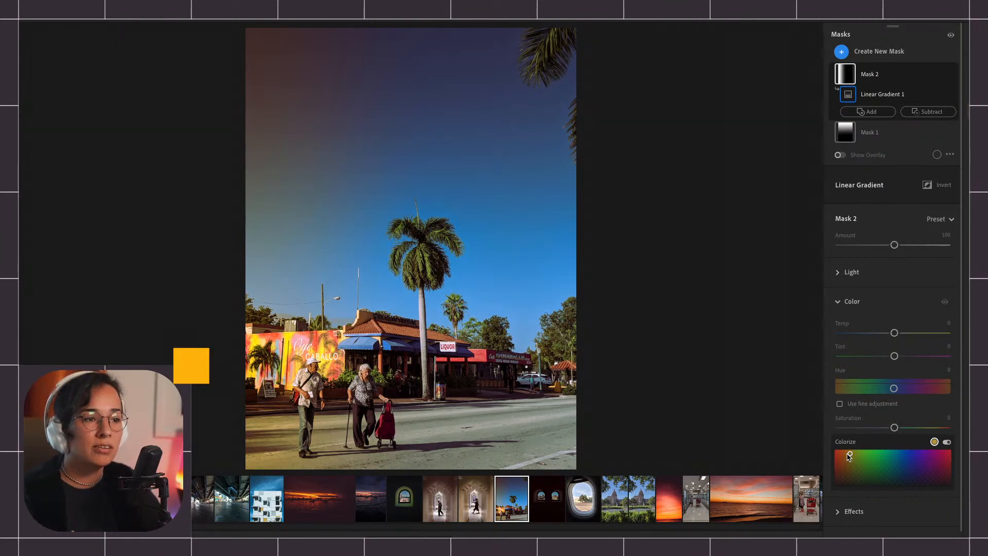
mouse_move(552, 273)
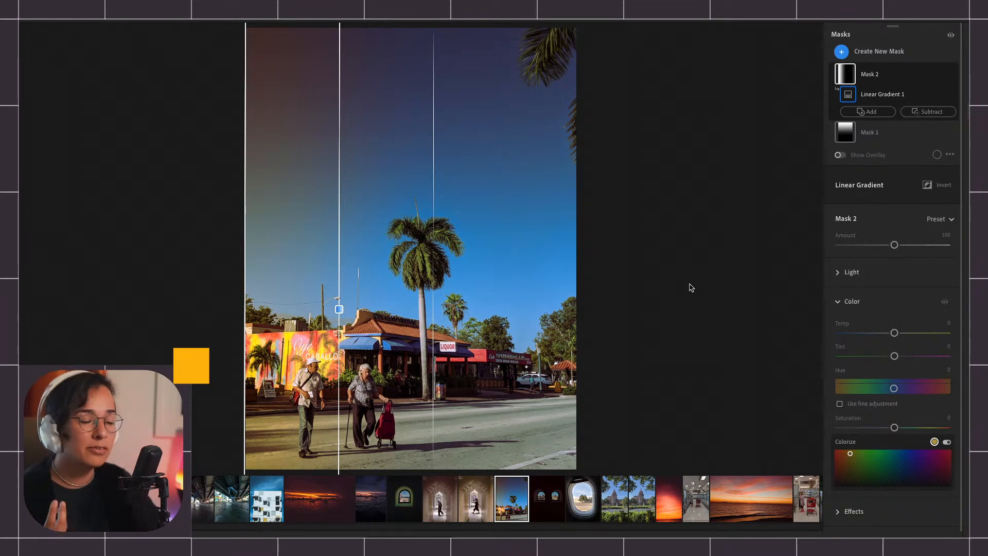
mouse_move(340, 310)
mouse_down()
mouse_move(323, 307)
mouse_move(341, 306)
mouse_up()
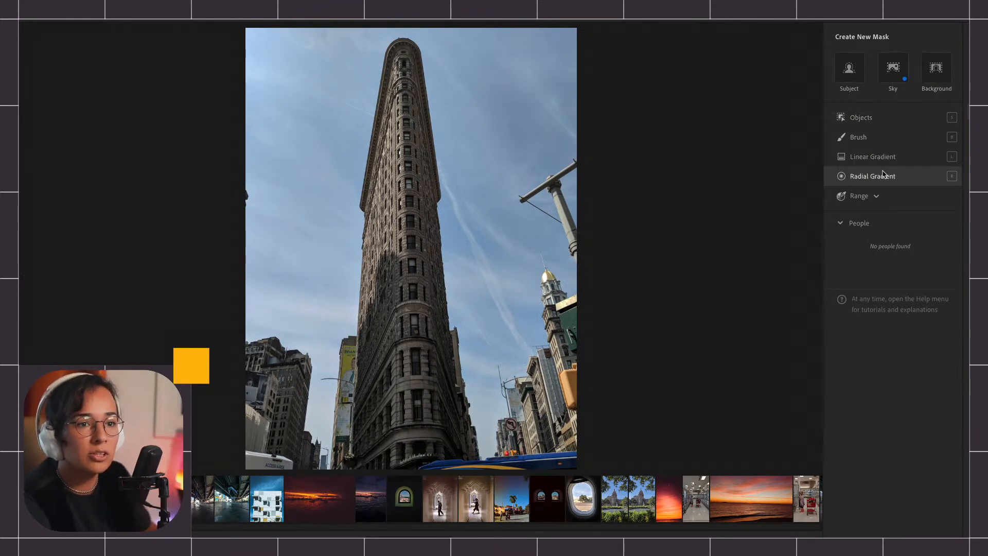
Create a Color Range mask sampled from the blue sky of the Flatiron photo, with Temp at +56 and Saturation at −76
click(871, 197)
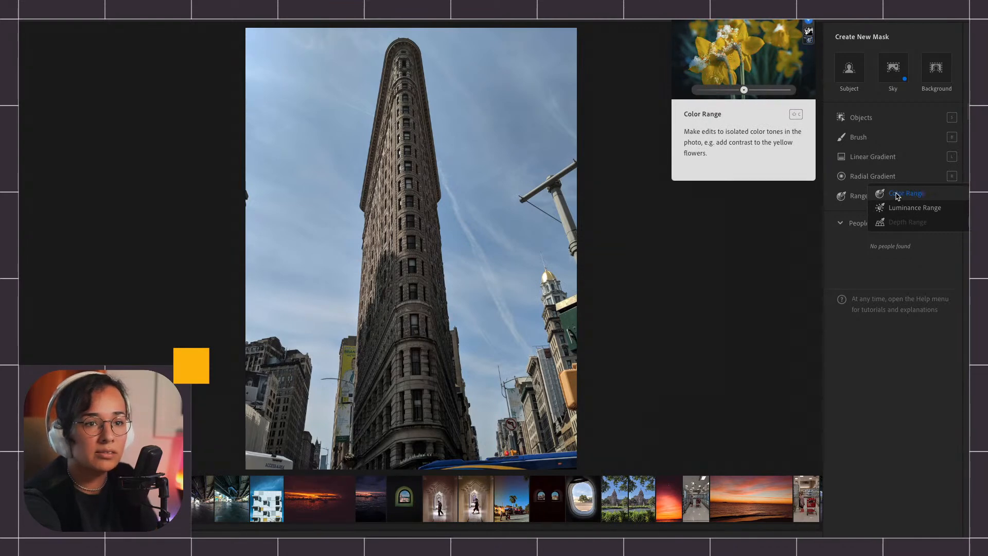
click(896, 196)
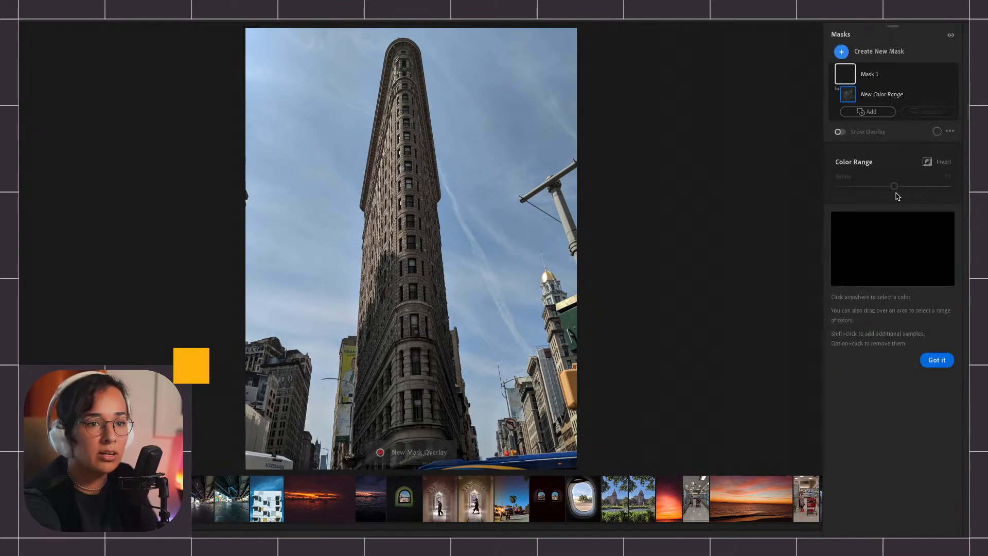
click(494, 114)
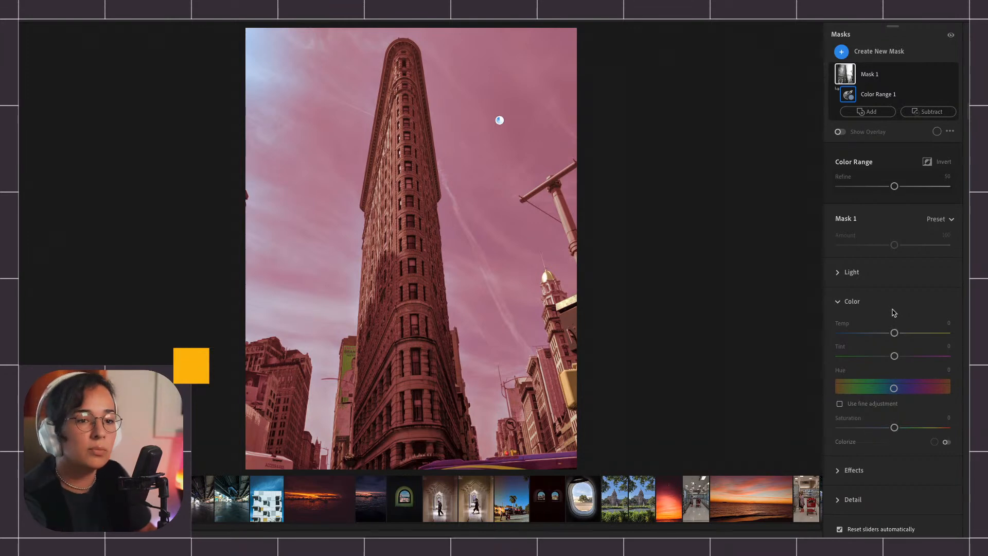
drag(894, 333, 925, 333)
drag(896, 425, 852, 427)
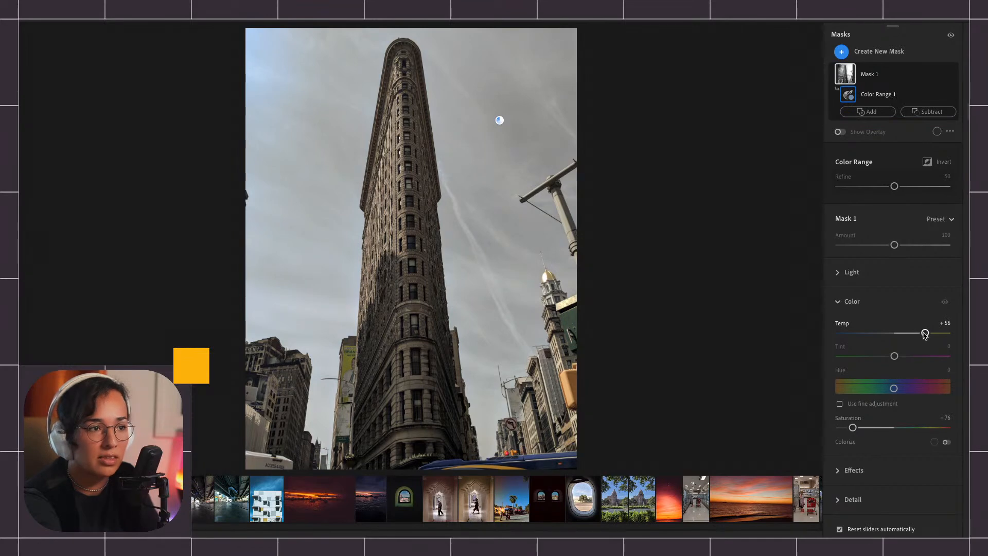
Straighten the Flatiron photo by +2.15 with the Crop tool and apply the crop
key(c)
drag(655, 48, 643, 44)
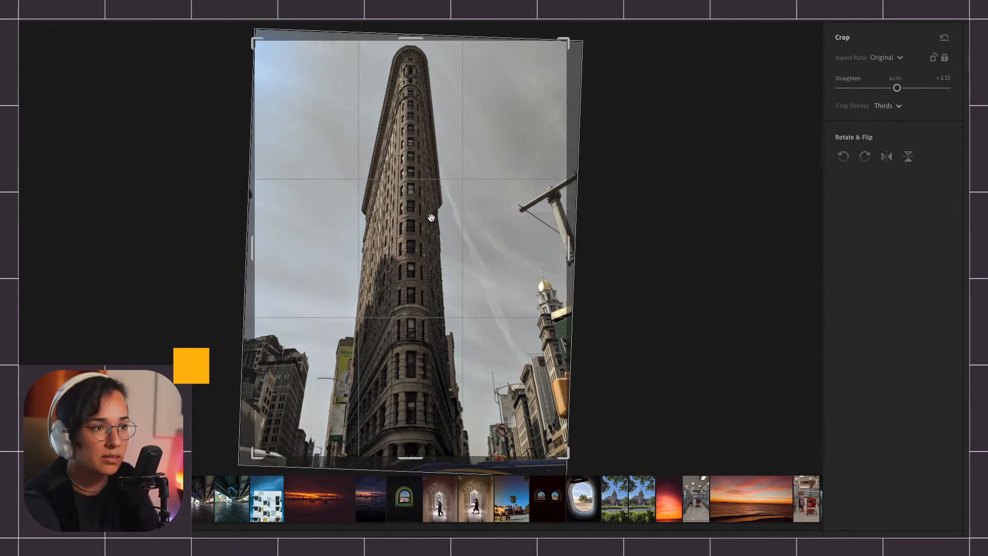
key(Return)
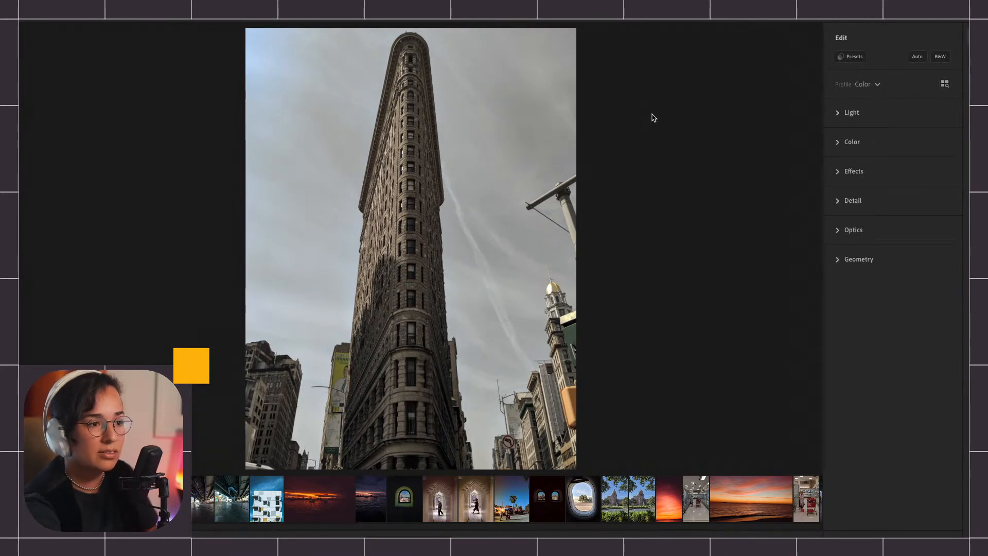
Reopen the Flatiron photo's Color Range mask and examine its additional options, such as duplicating, inverting and intersecting
key(m)
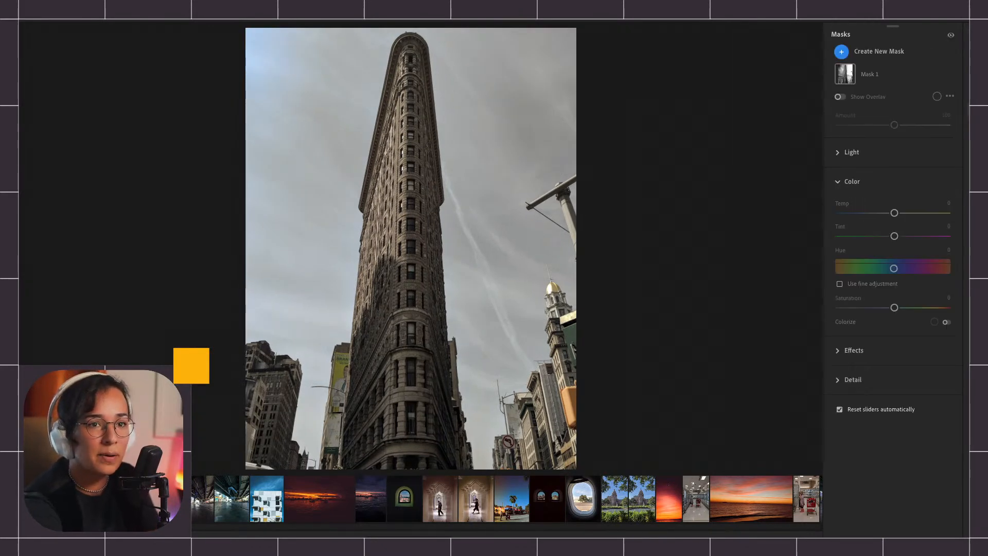
click(851, 77)
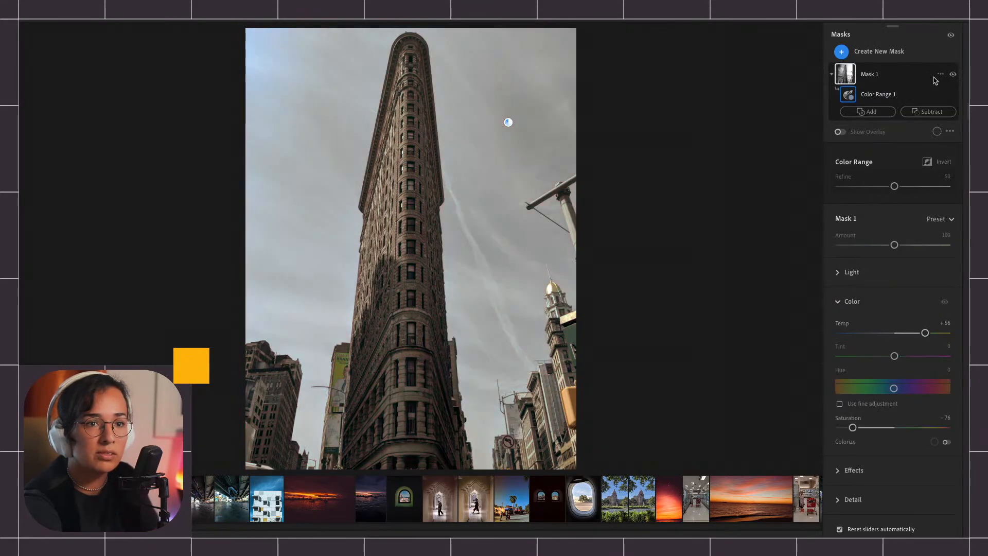
click(940, 74)
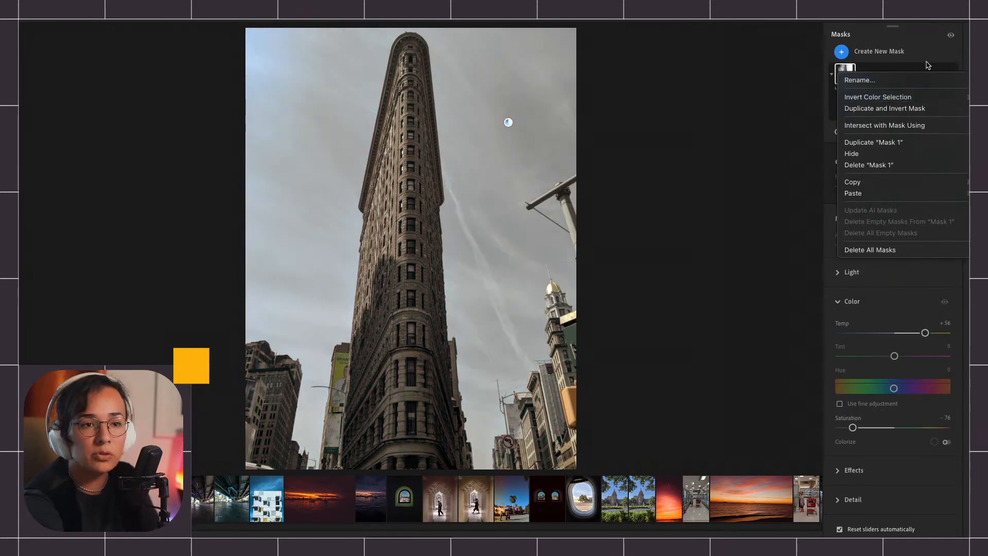
click(918, 68)
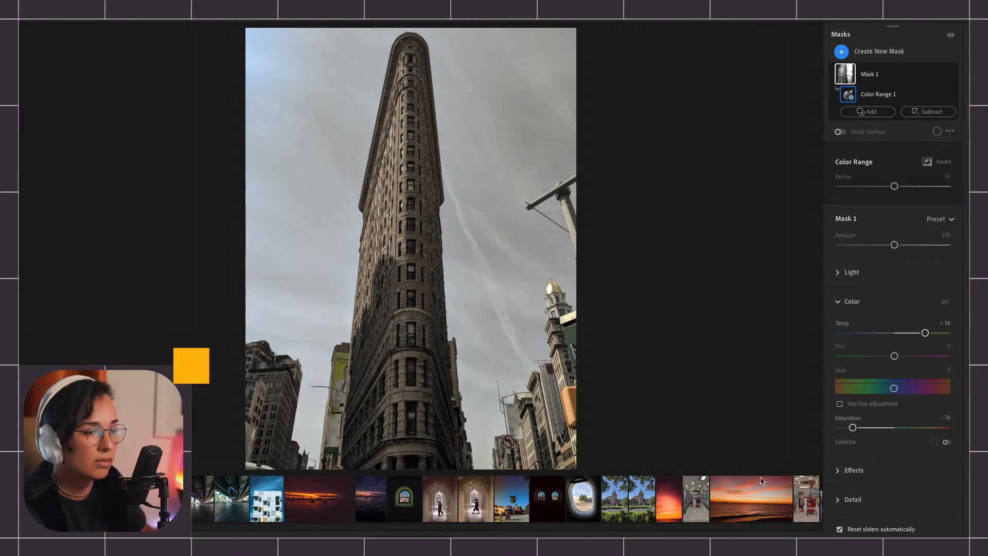
Open the capitol photo framed by trees and create a Color Range mask sampled from the green foreground shrubs
click(637, 496)
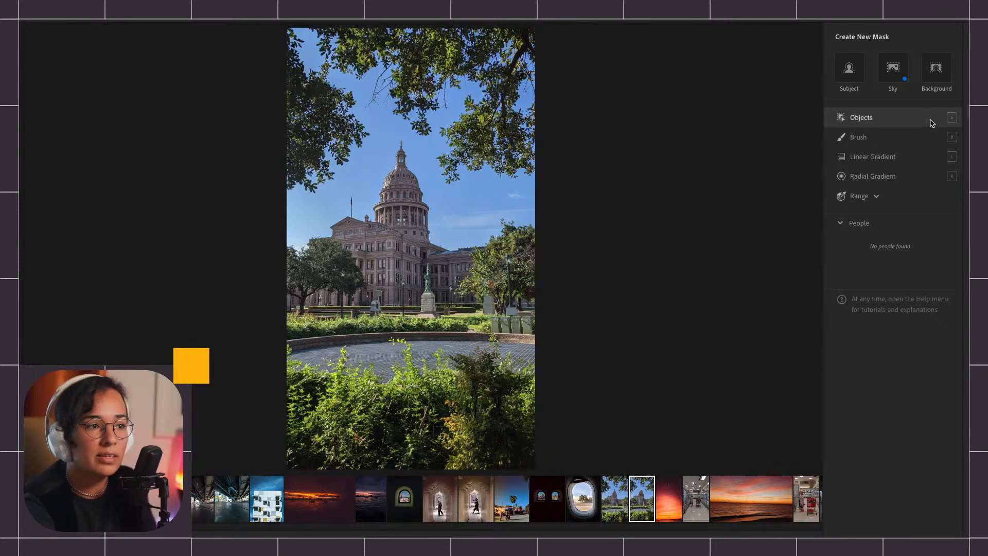
click(874, 196)
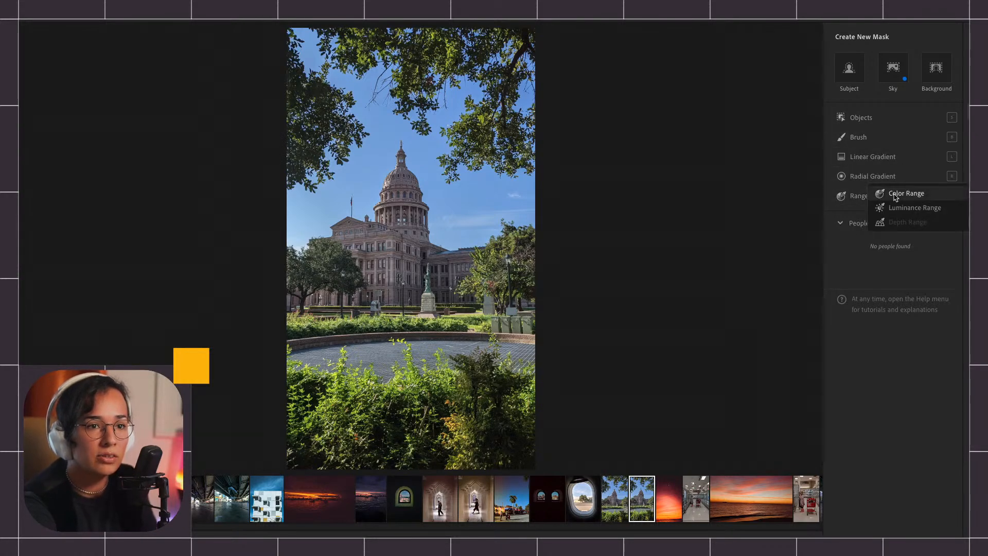
click(898, 194)
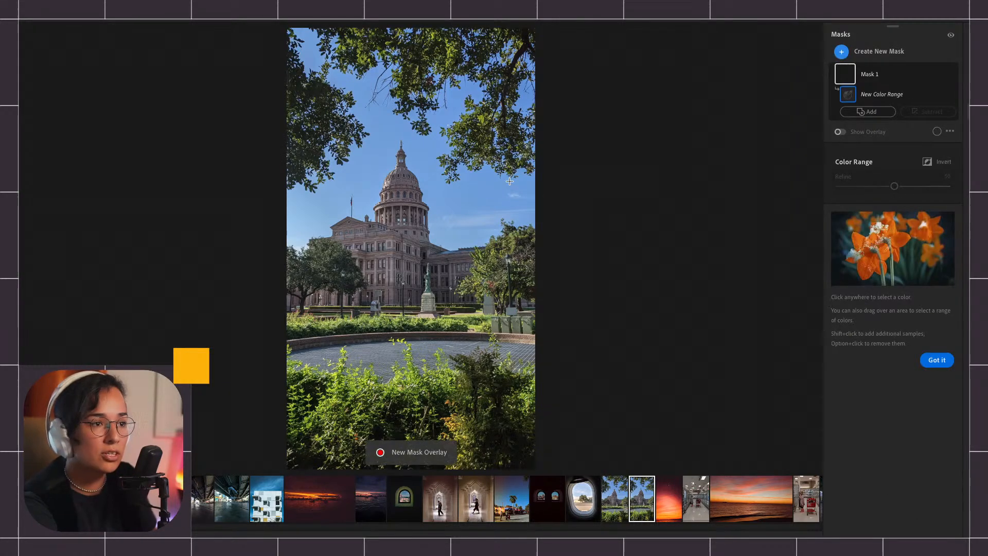
click(410, 370)
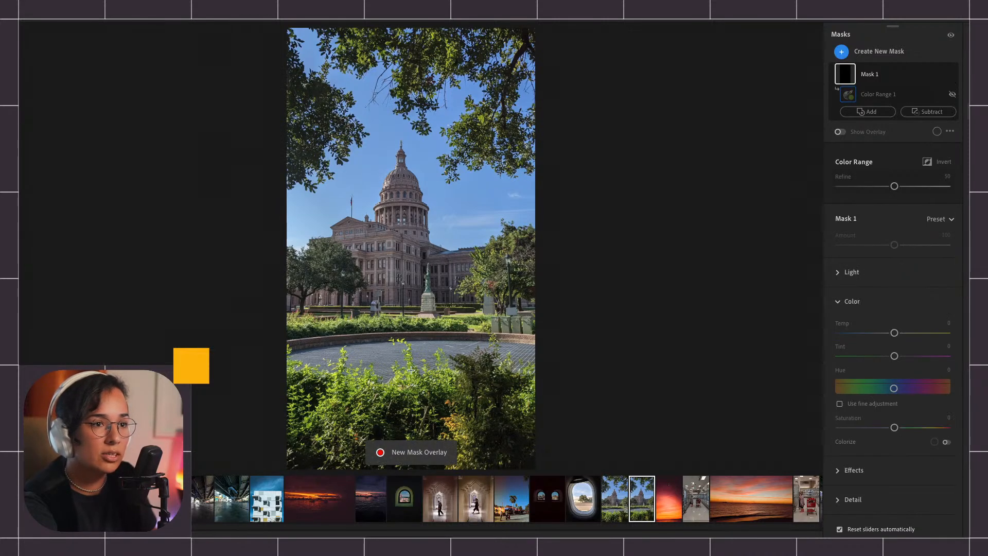
click(418, 380)
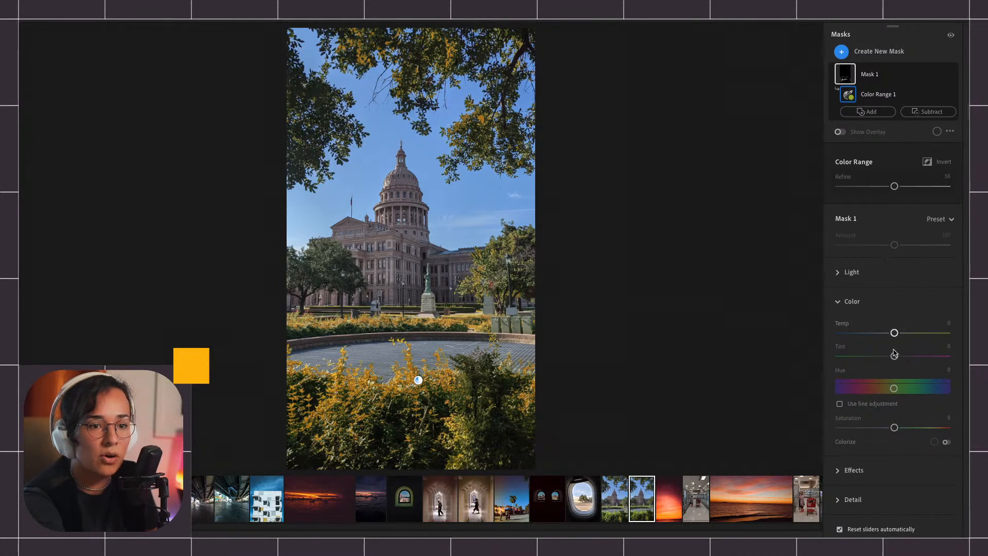
Set the capitol photo's Color Range mask to Temp +34, Tint +31 and Saturation −100
drag(894, 333, 911, 355)
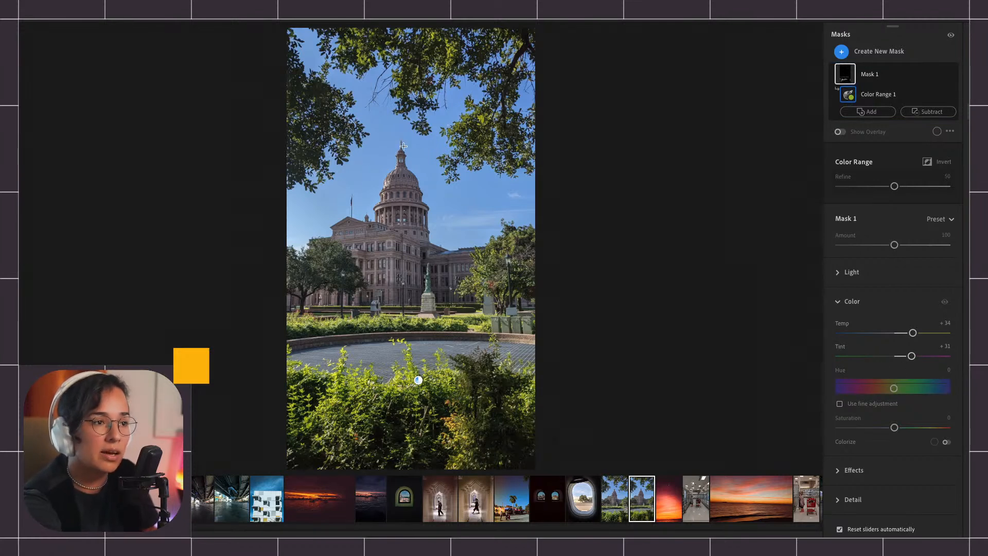
drag(894, 428, 776, 432)
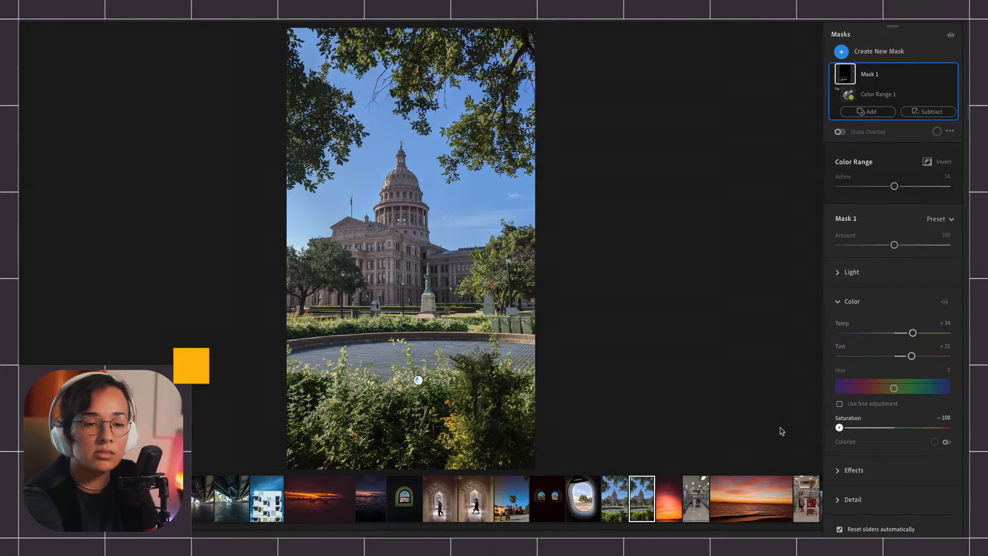
drag(849, 429, 849, 429)
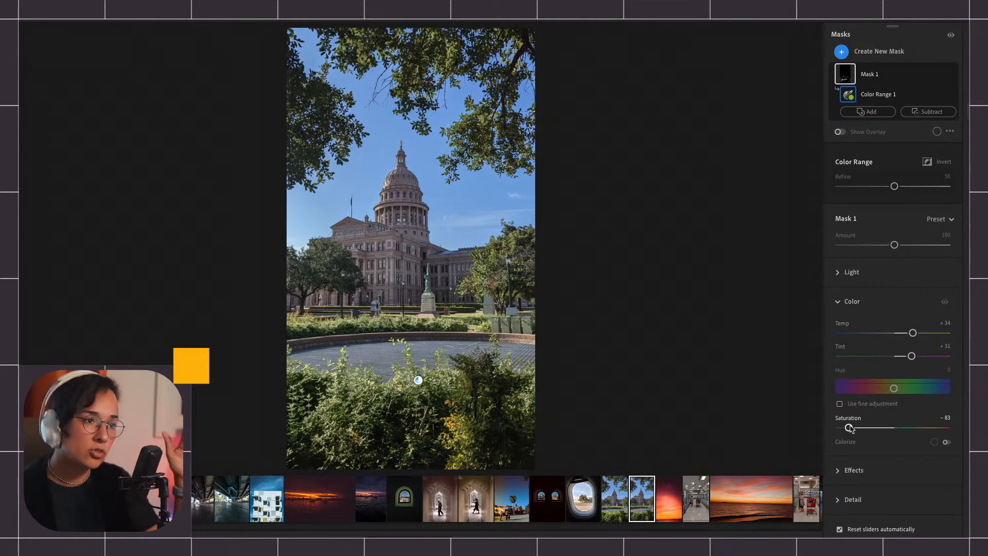
drag(850, 429, 829, 429)
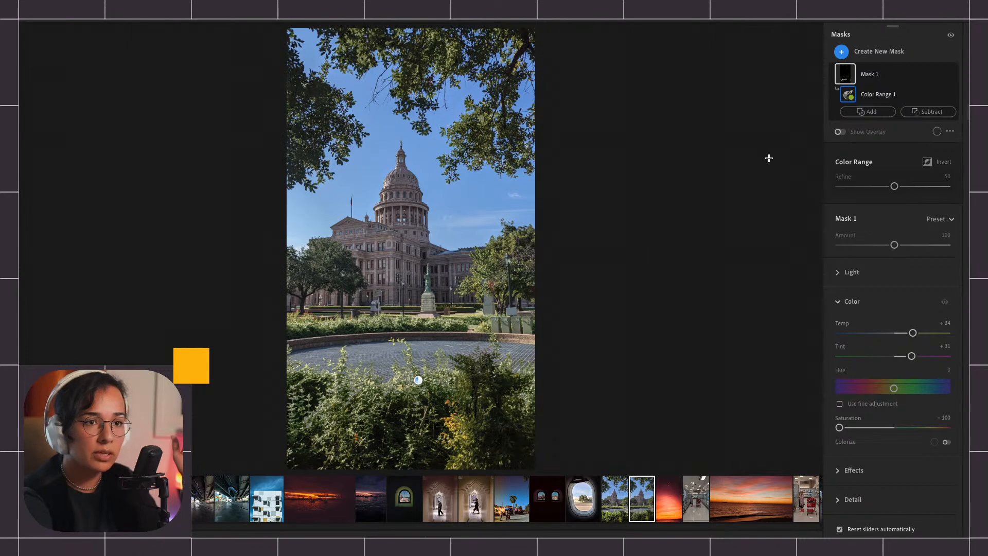
right_click(944, 76)
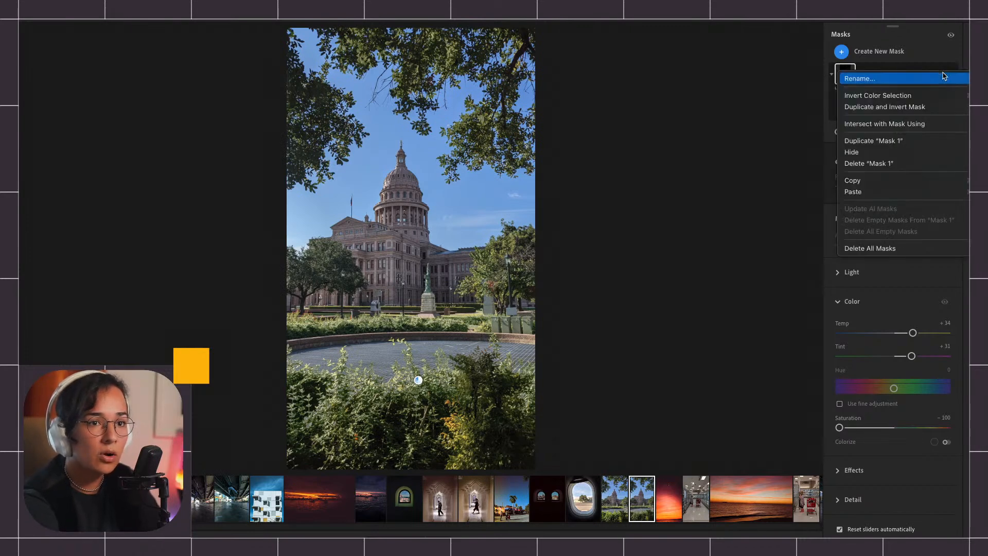
click(905, 63)
click(869, 77)
click(856, 78)
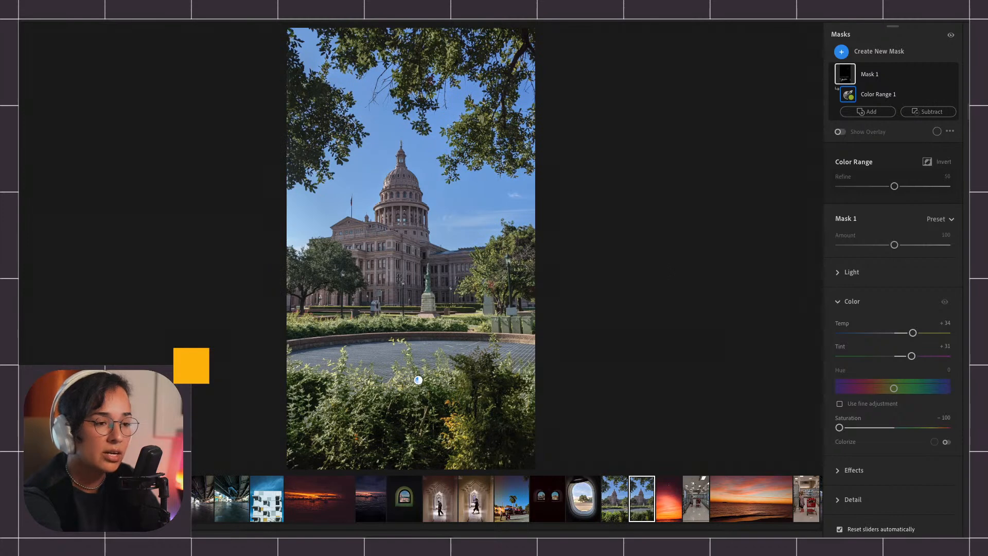
Add a second Color Range to the capitol photo's mask, trying samples on the yellow leaves and dark bush before sampling the blue sky
click(865, 114)
click(710, 207)
click(868, 112)
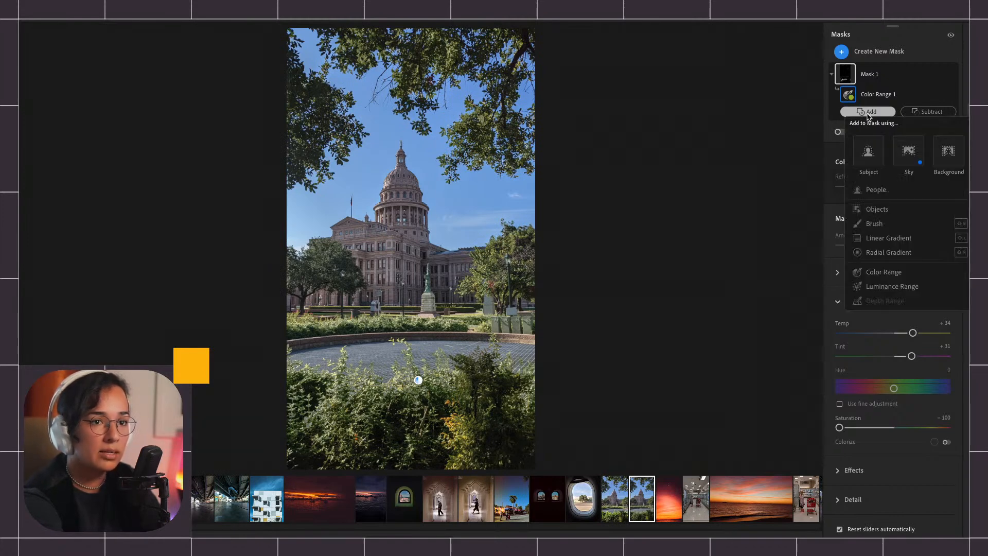
click(876, 273)
click(455, 421)
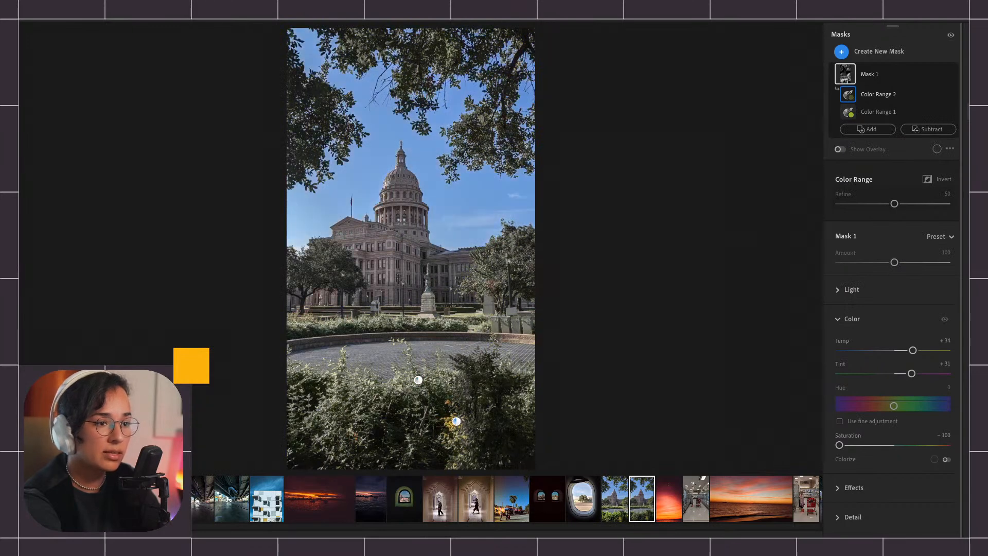
drag(462, 422, 485, 421)
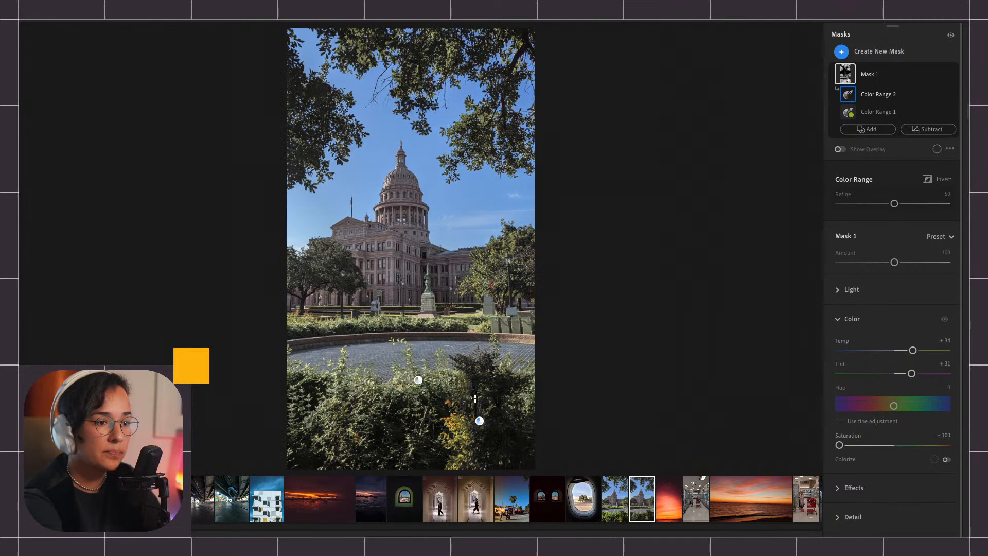
click(483, 405)
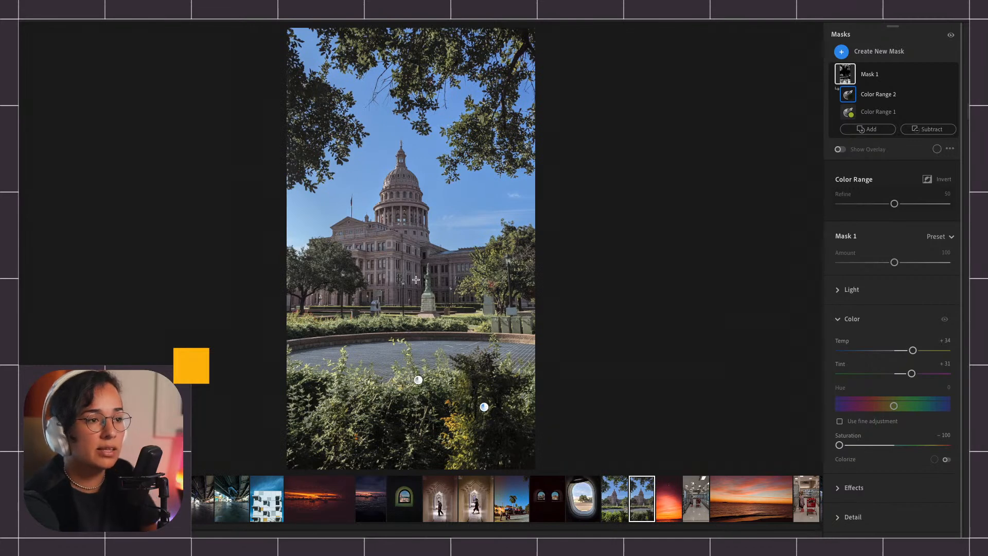
click(451, 199)
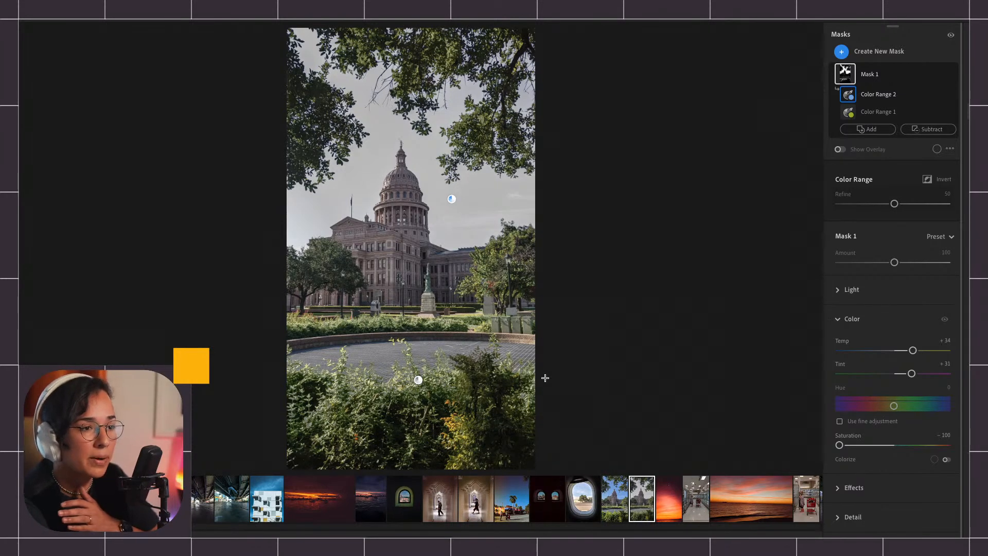
Open the airplane window photo and create a Luminance Range mask sampled from the bright clouds near the horizon
click(585, 506)
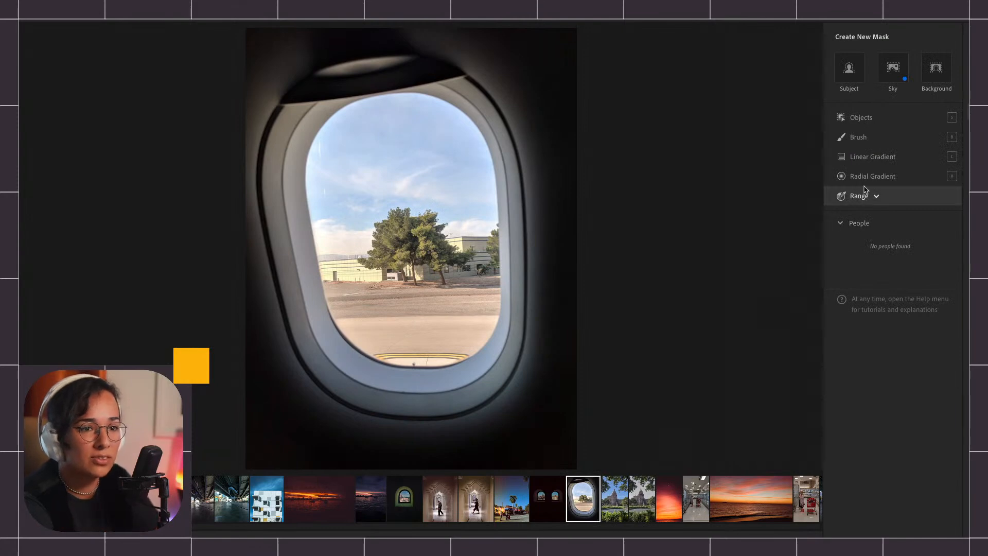
click(876, 198)
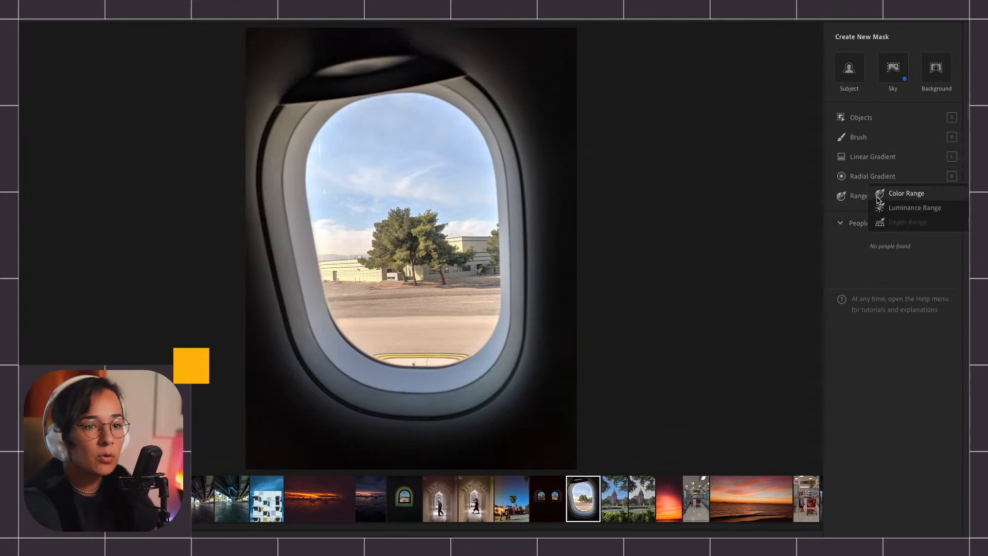
mouse_move(884, 210)
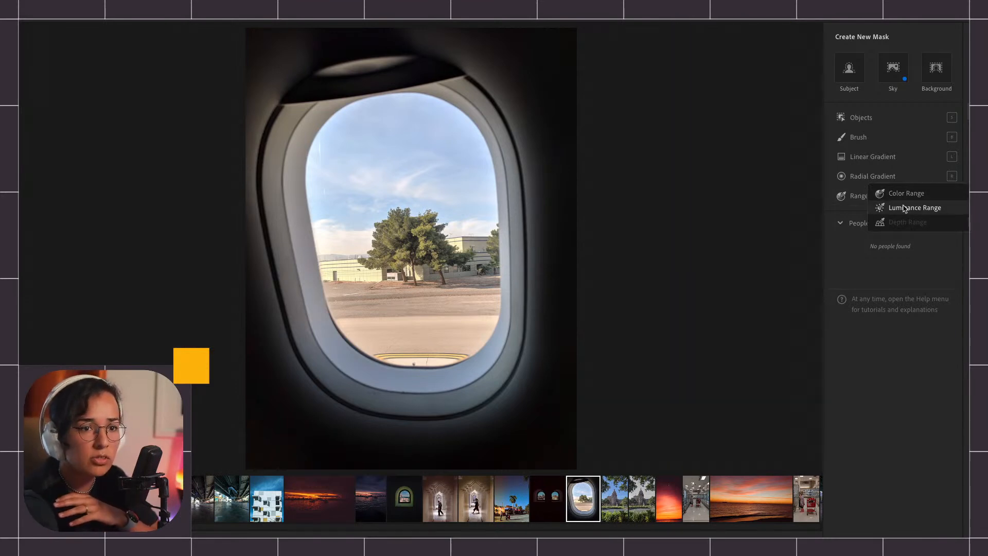
click(902, 205)
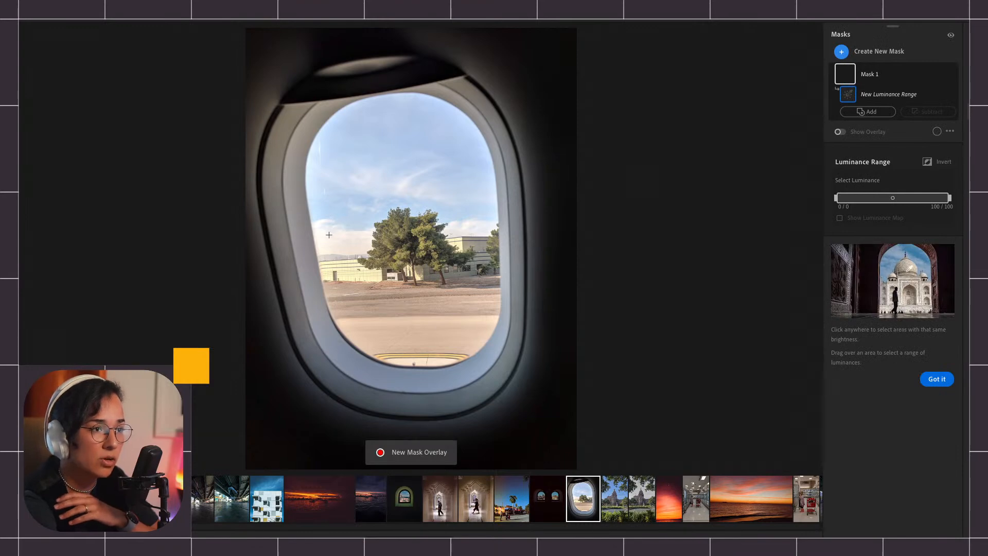
click(329, 235)
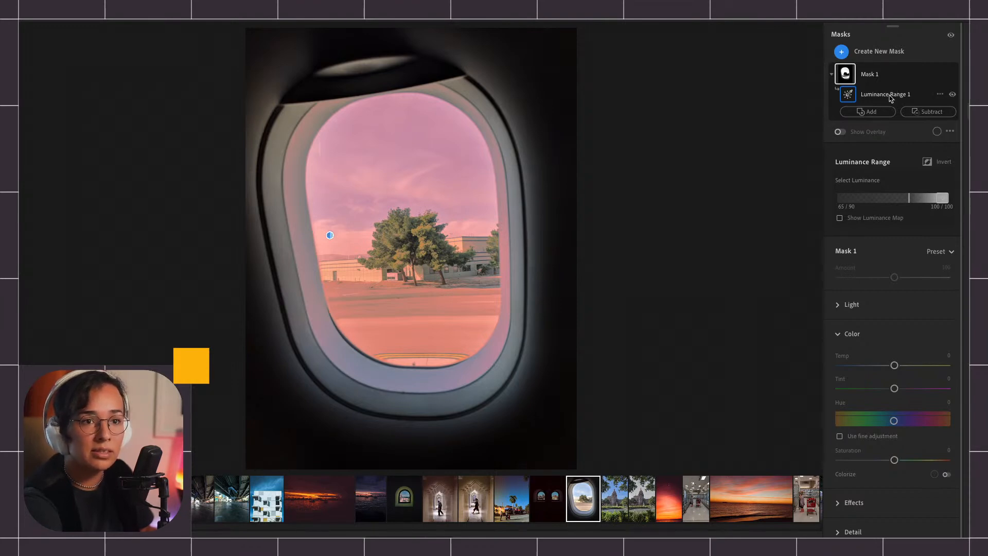
Turn on the mask overlay and narrow the selected luminance to the brightest tones, from 72/97 to 100/100
click(850, 75)
click(850, 76)
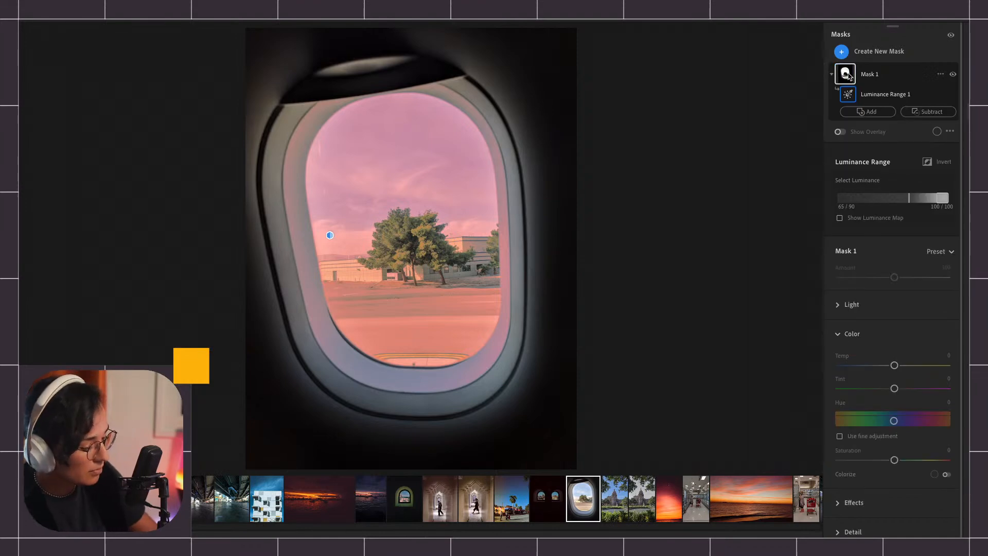
key(o)
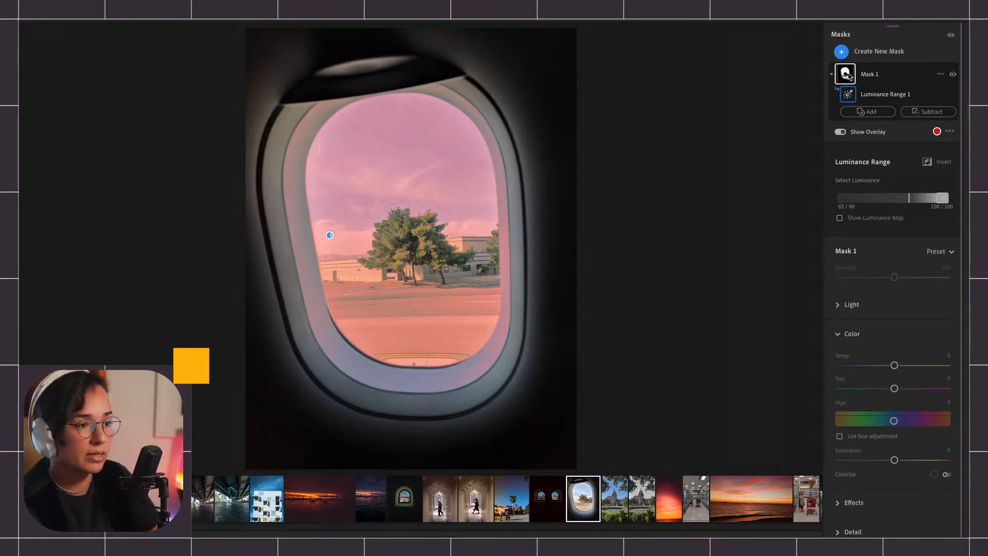
click(847, 76)
click(846, 76)
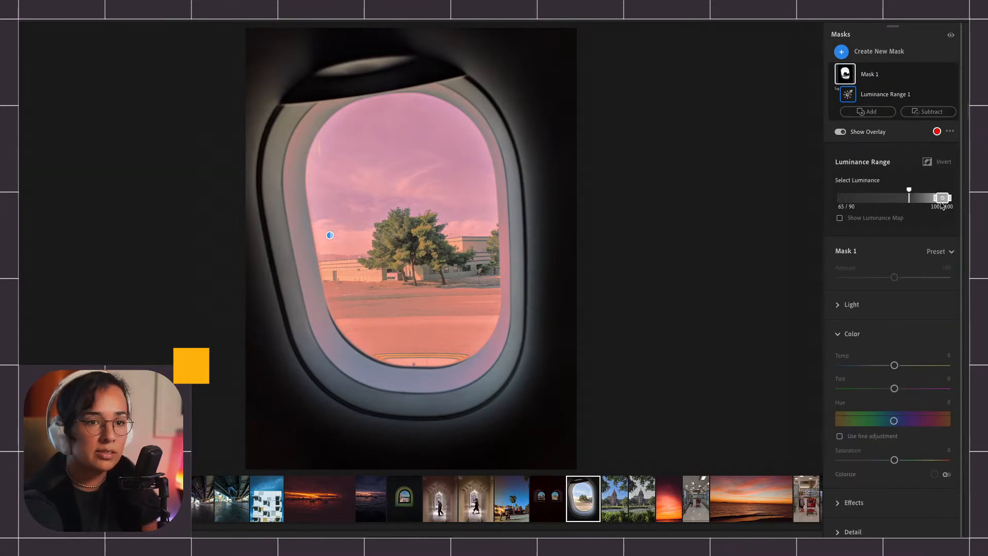
mouse_move(940, 205)
mouse_down()
mouse_move(848, 199)
mouse_move(947, 198)
mouse_up()
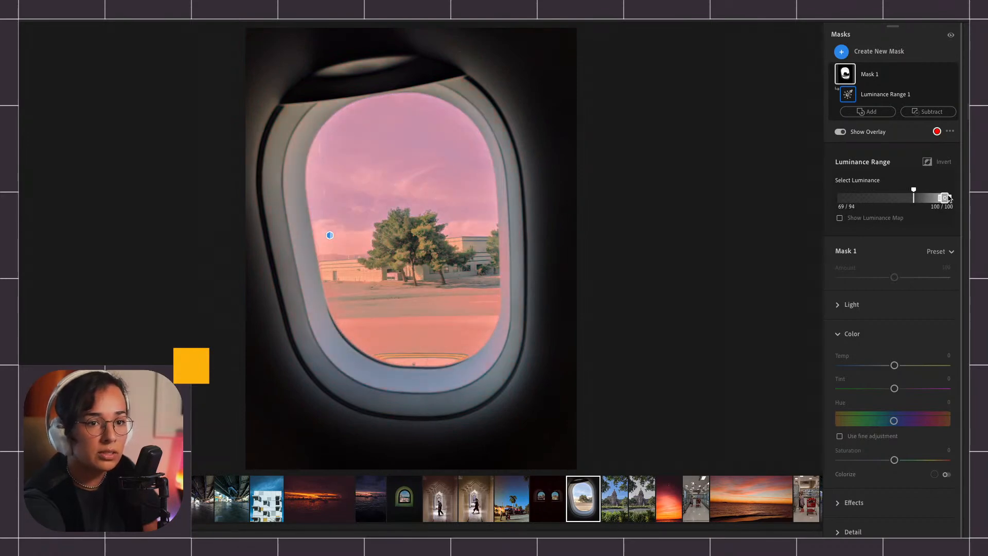
drag(948, 198, 952, 198)
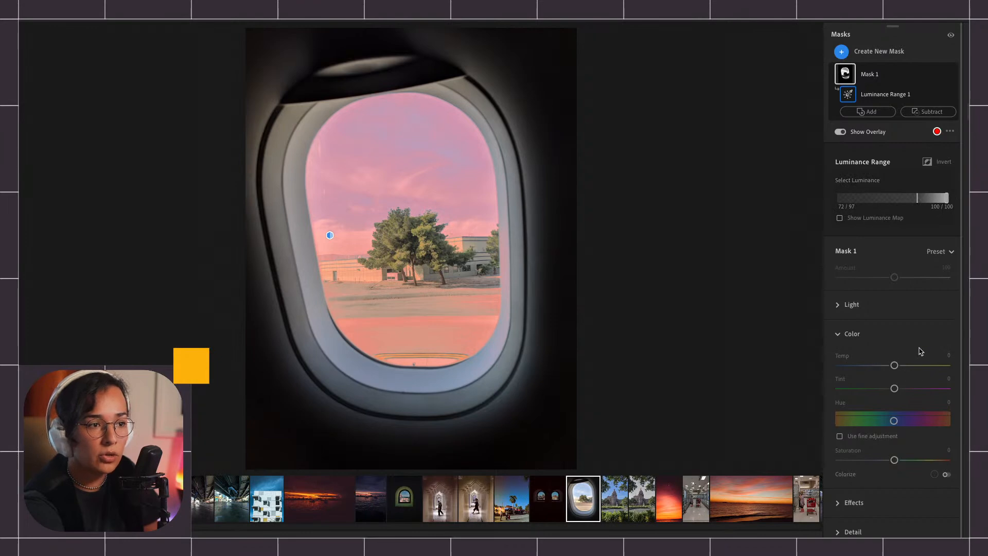
Lower the Highlights of the bright-area mask to −35
click(838, 335)
click(838, 304)
mouse_move(894, 382)
mouse_down()
mouse_move(854, 383)
mouse_move(876, 383)
mouse_up()
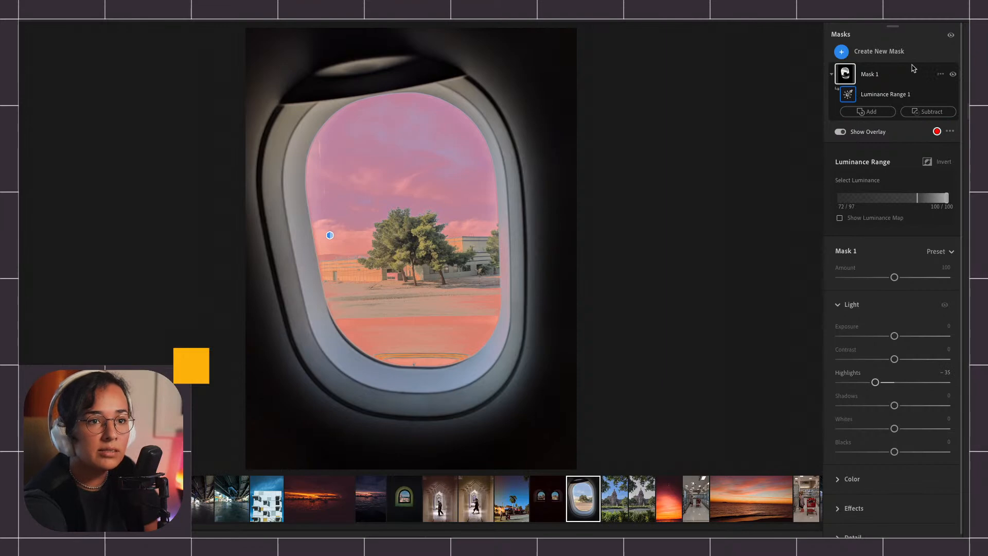
Create a second Luminance Range mask sampled from the dark cabin wall beside the airplane window
click(840, 51)
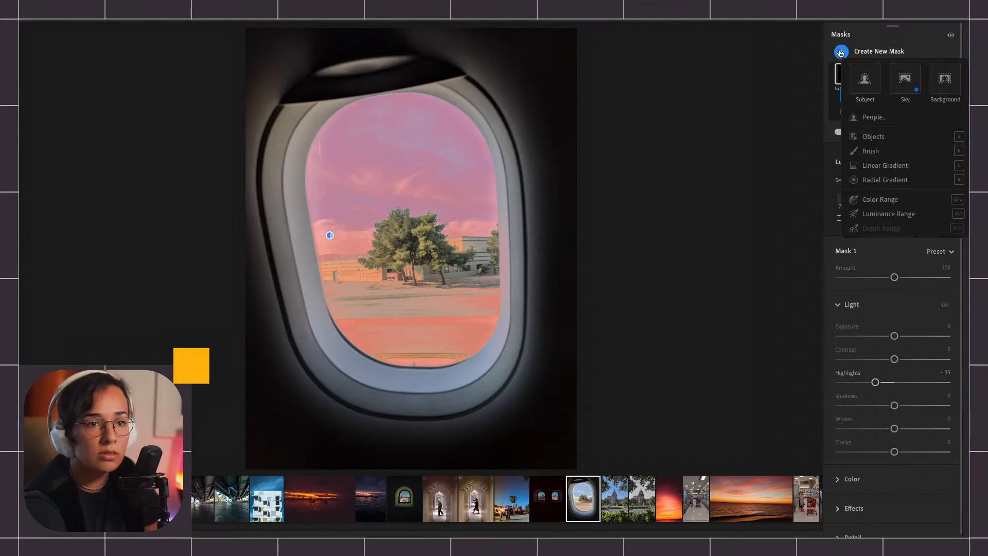
click(877, 216)
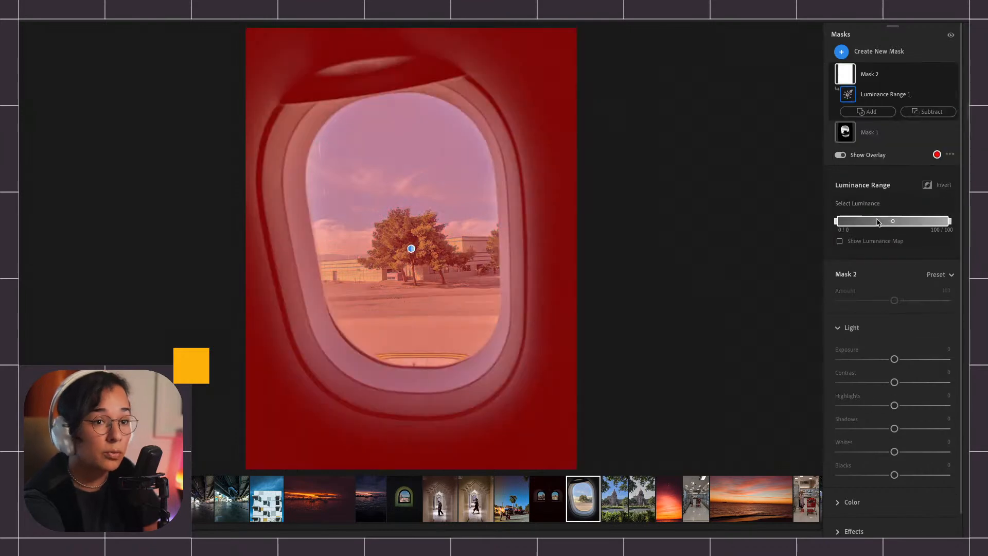
click(558, 238)
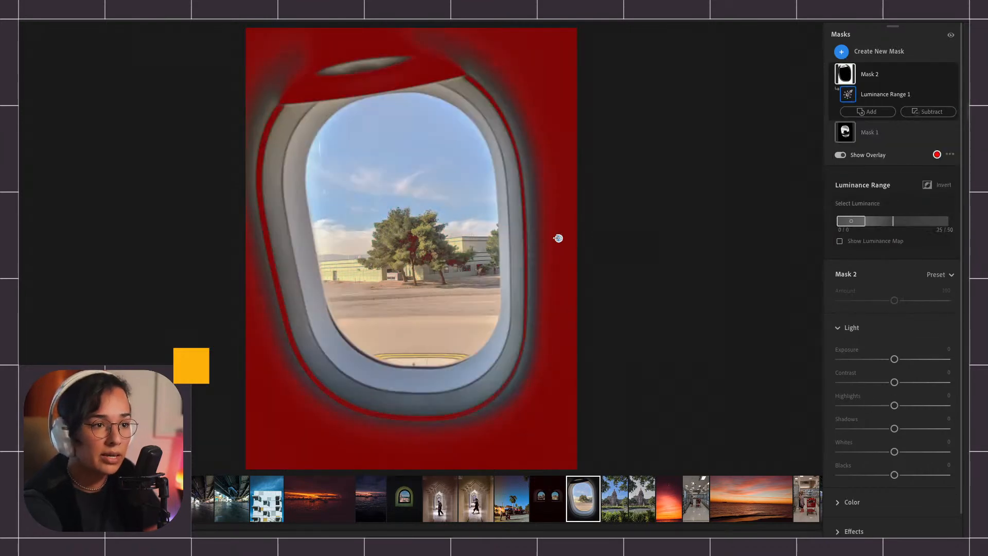
Set the dark cabin mask's Temp to −100 and Tint to −67, and enable Colorize
click(839, 329)
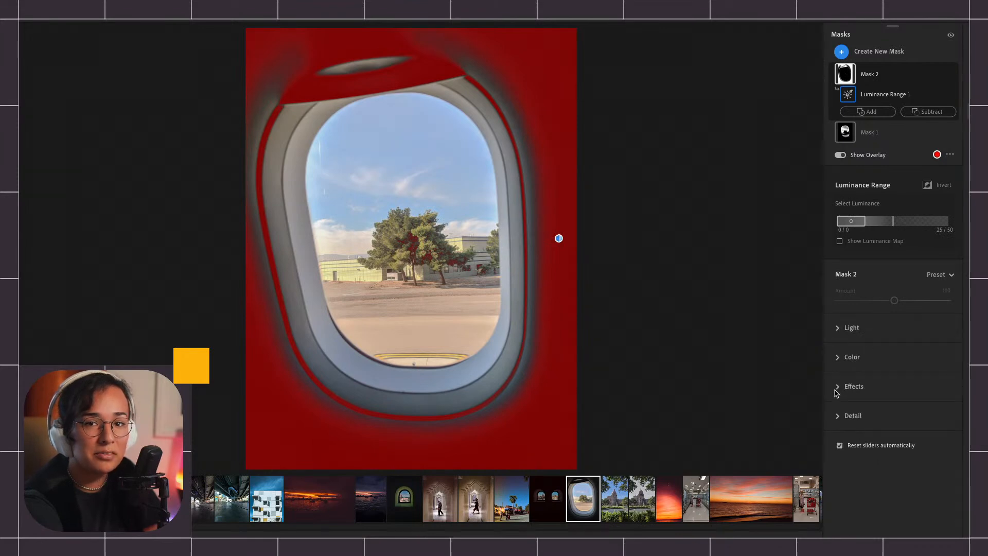
click(847, 358)
scroll(893, 381, down, 1)
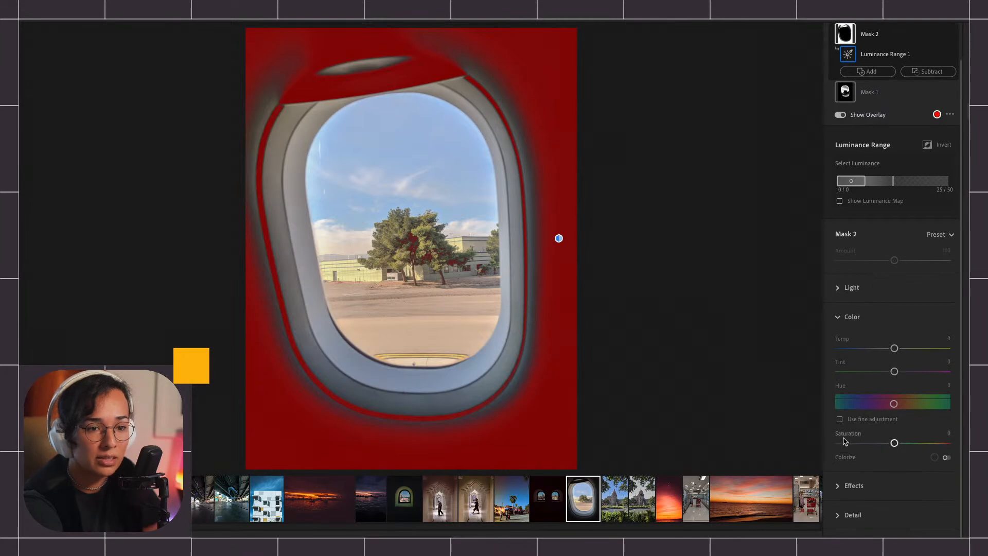
drag(901, 352, 836, 360)
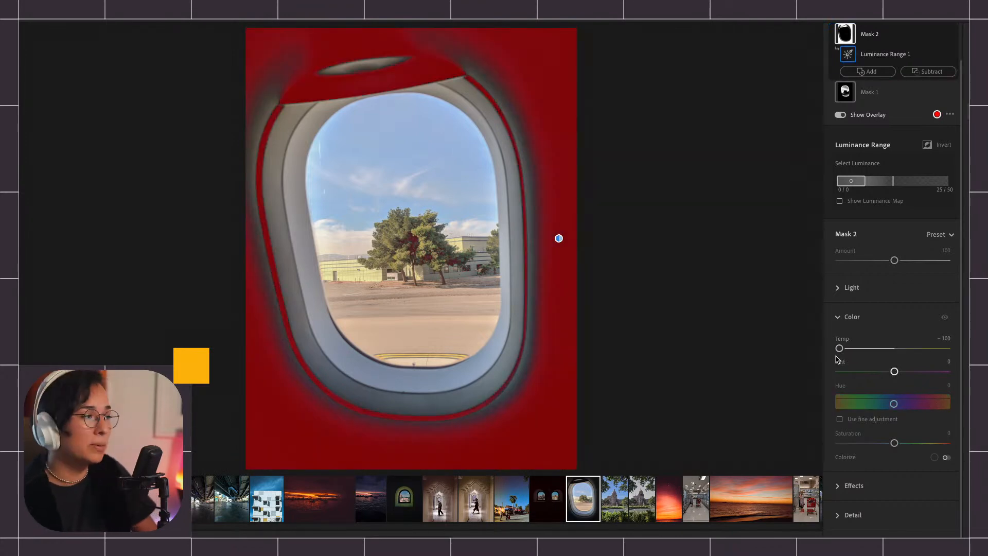
click(894, 371)
drag(894, 372, 857, 371)
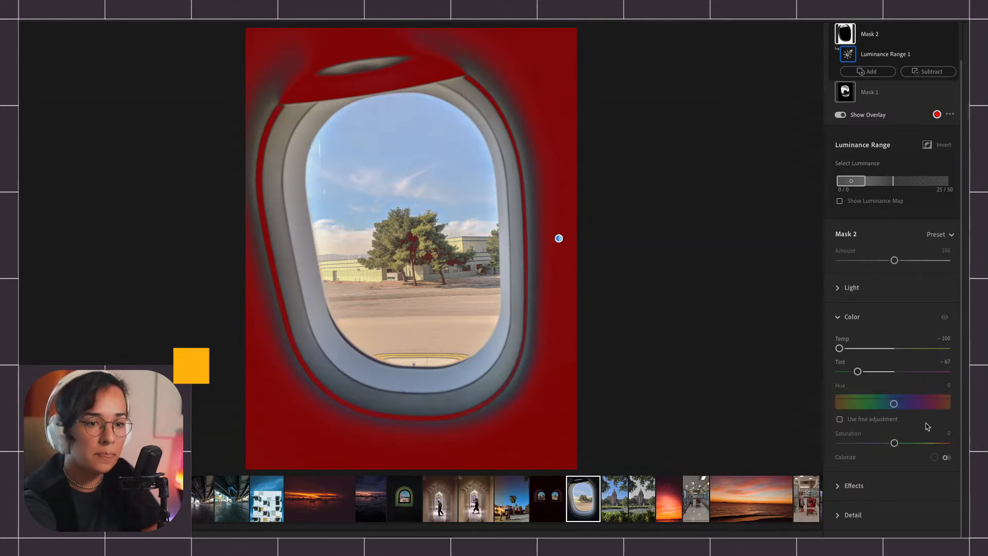
click(944, 458)
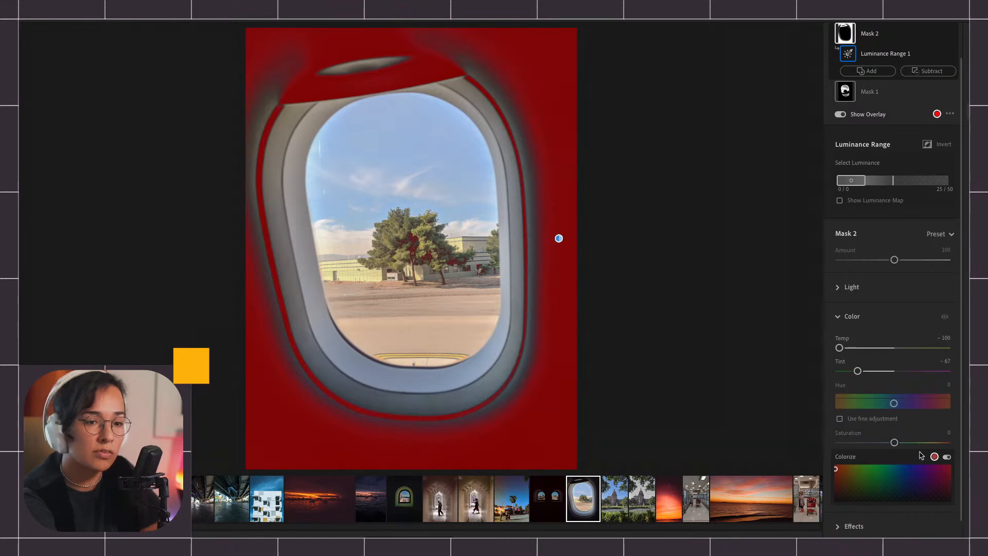
Set the dark cabin mask's Colorize color to a muted blue and turn off the mask overlay
mouse_move(917, 479)
mouse_down()
mouse_move(859, 475)
mouse_move(908, 470)
mouse_up()
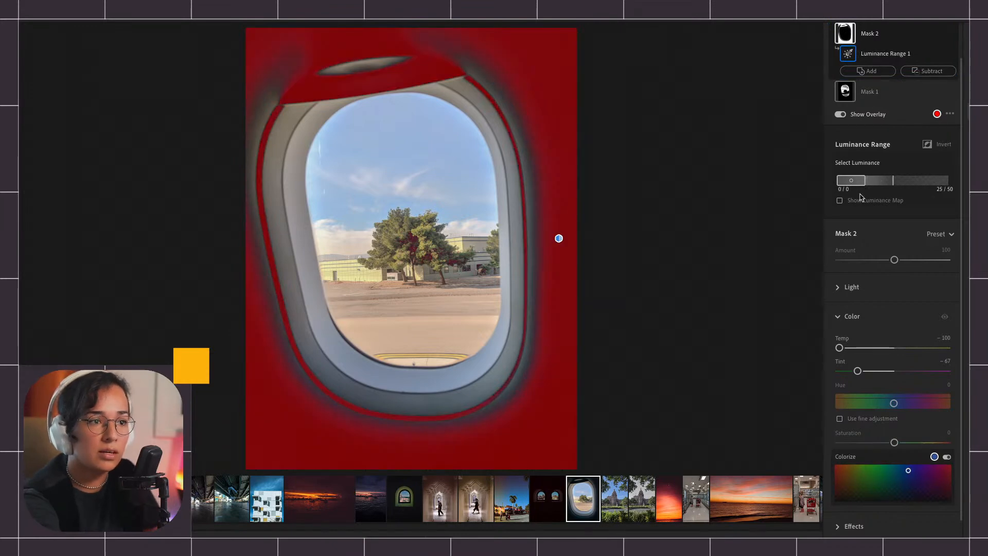
key(o)
key(o)
key(o)
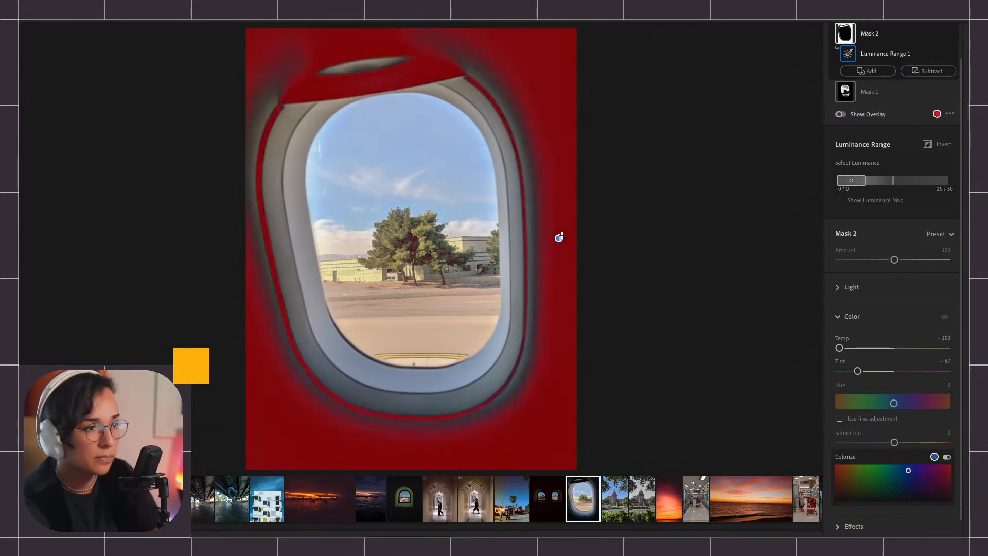
scroll(965, 113, up, 2)
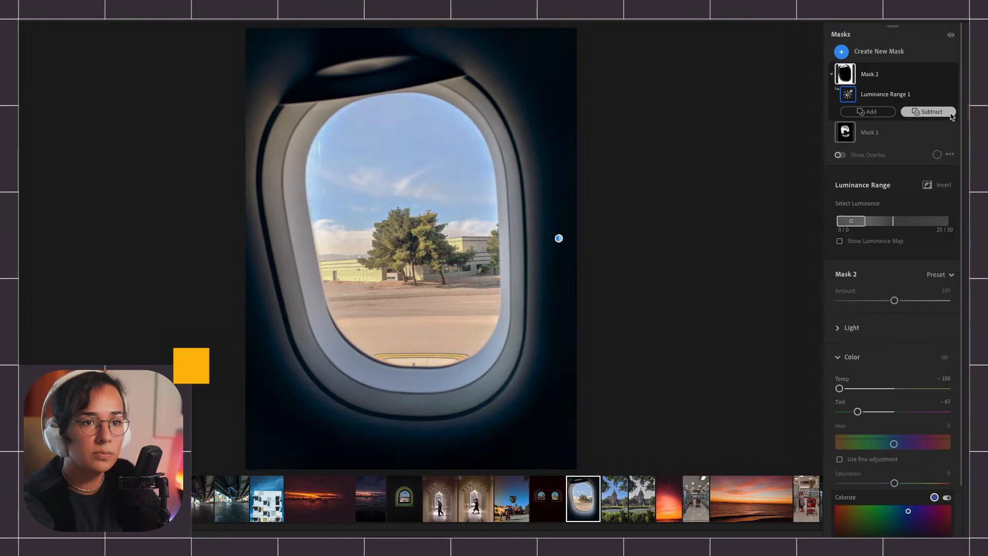
click(865, 76)
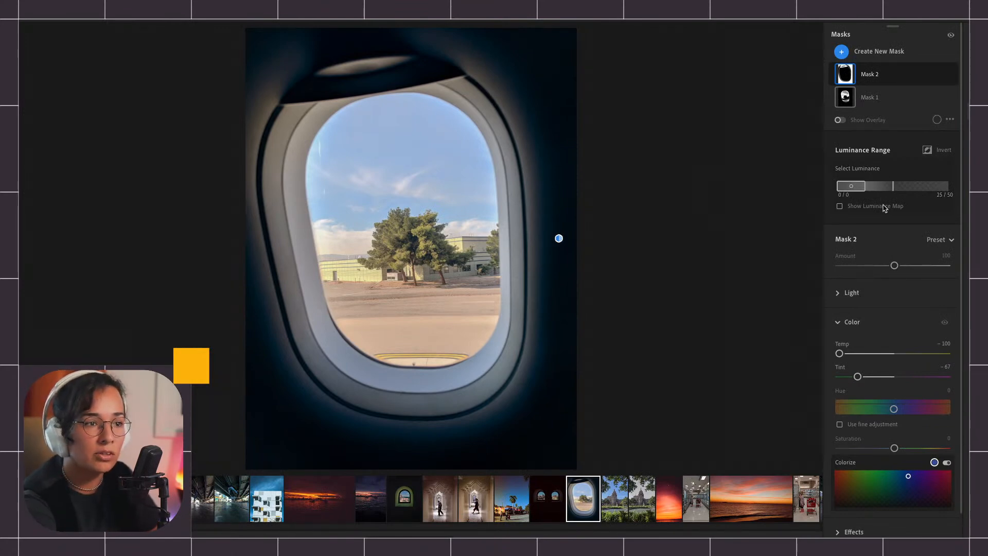
click(837, 321)
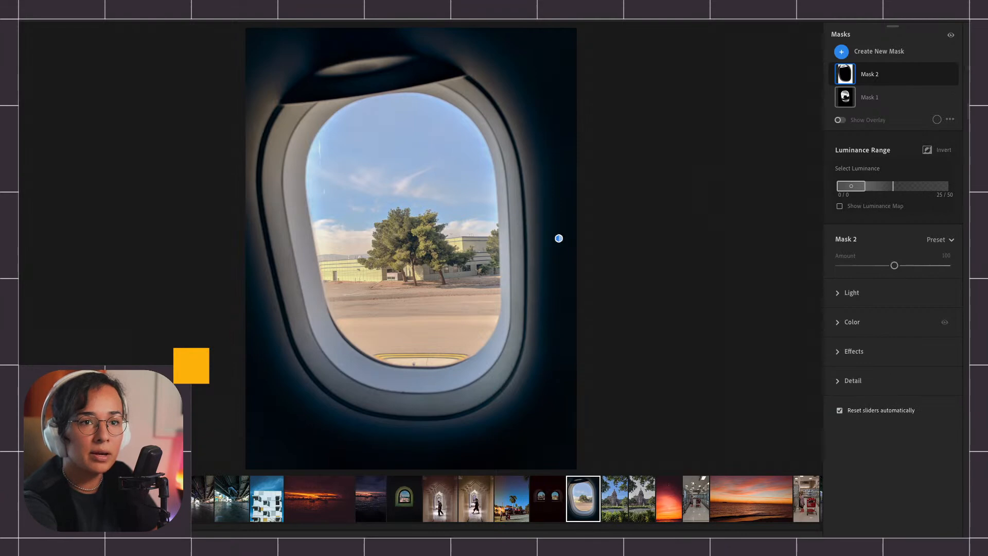
Lower the blue sky's Luminance to −21 with the Color Mixer's targeted adjustment in the global Color edits
click(972, 38)
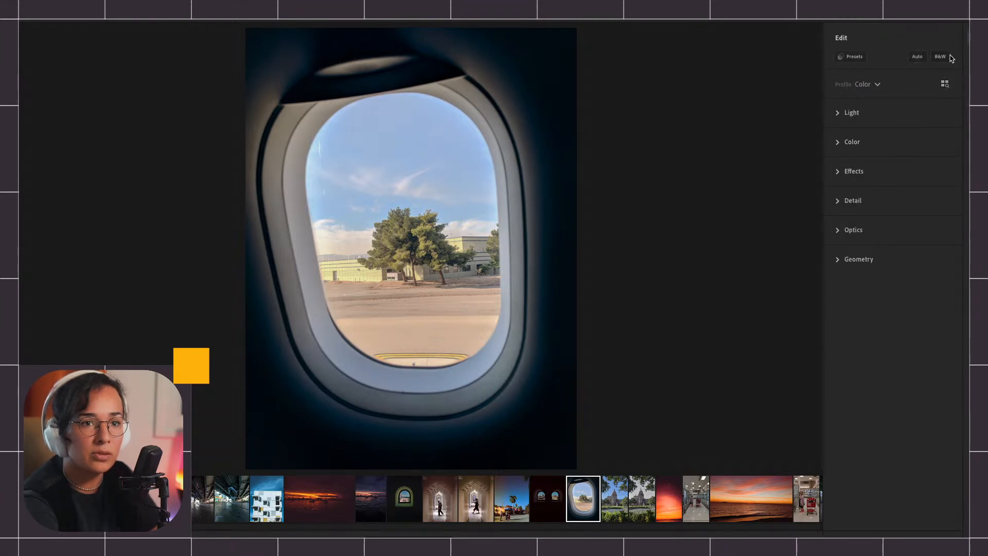
click(837, 142)
click(945, 170)
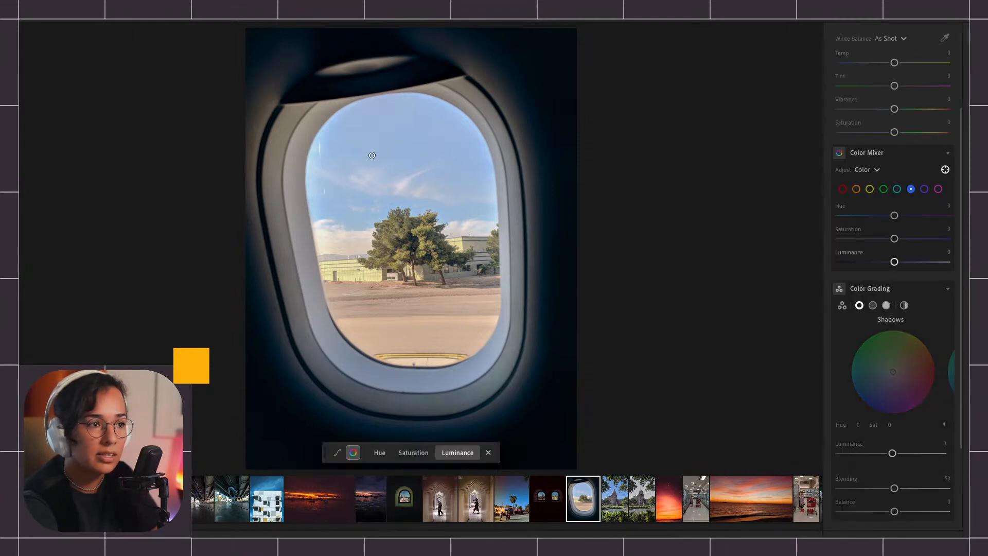
mouse_move(394, 146)
mouse_down()
mouse_move(370, 146)
mouse_move(394, 147)
mouse_up()
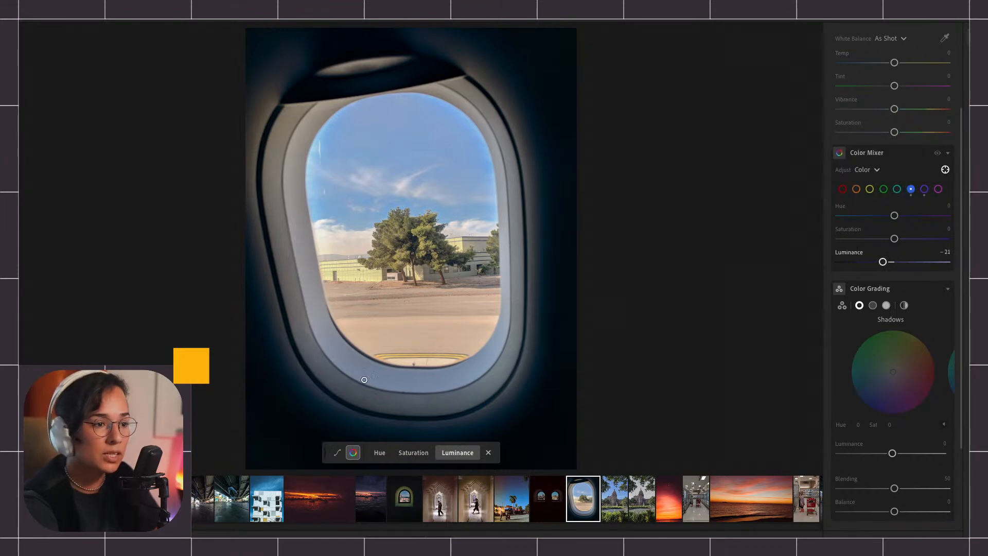
Shift the sky's blue Hue to −43 with the targeted adjustment, and collapse the Color Mixer
click(380, 456)
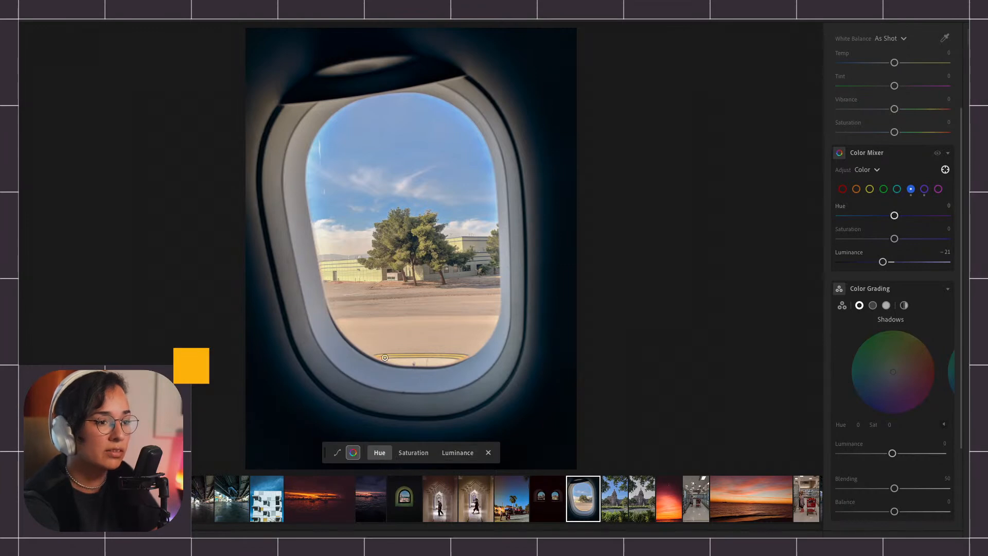
drag(387, 170, 367, 169)
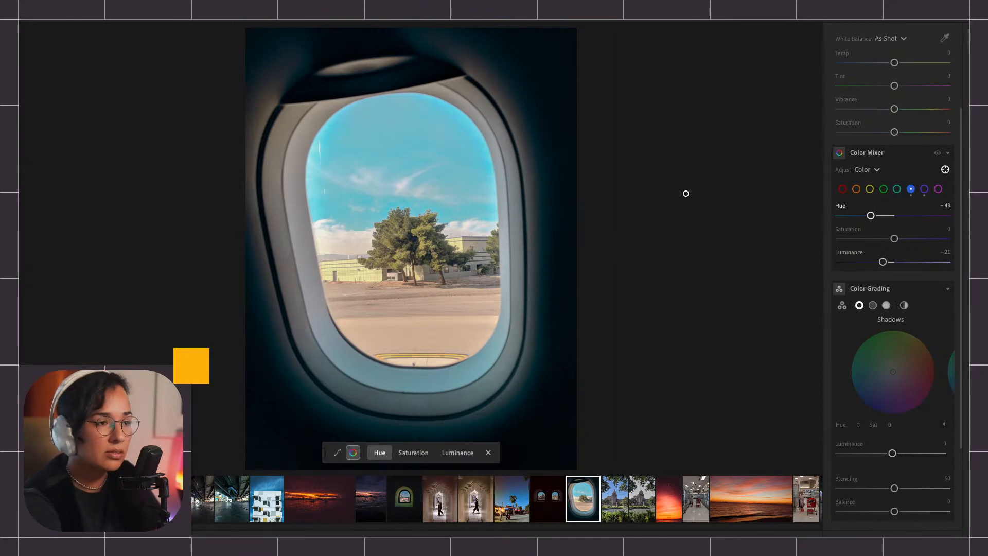
click(947, 153)
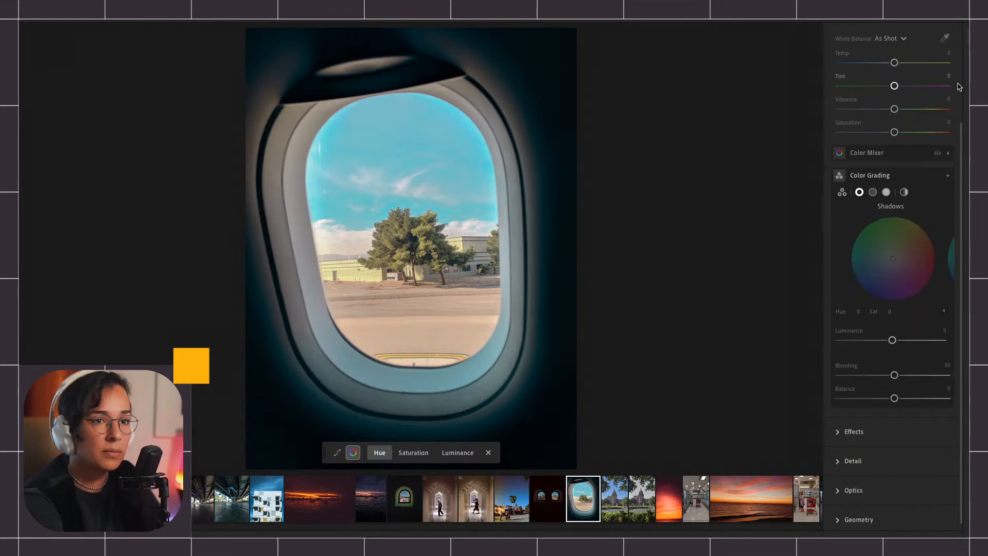
Create a narrow vertical Linear Gradient mask running inward from the left edge of the airplane window photo
key(m)
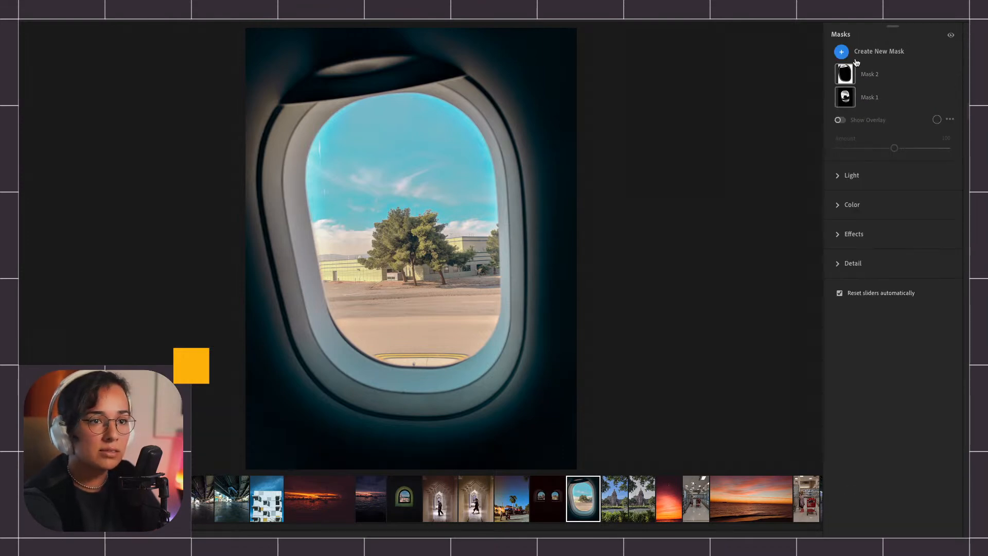
click(843, 51)
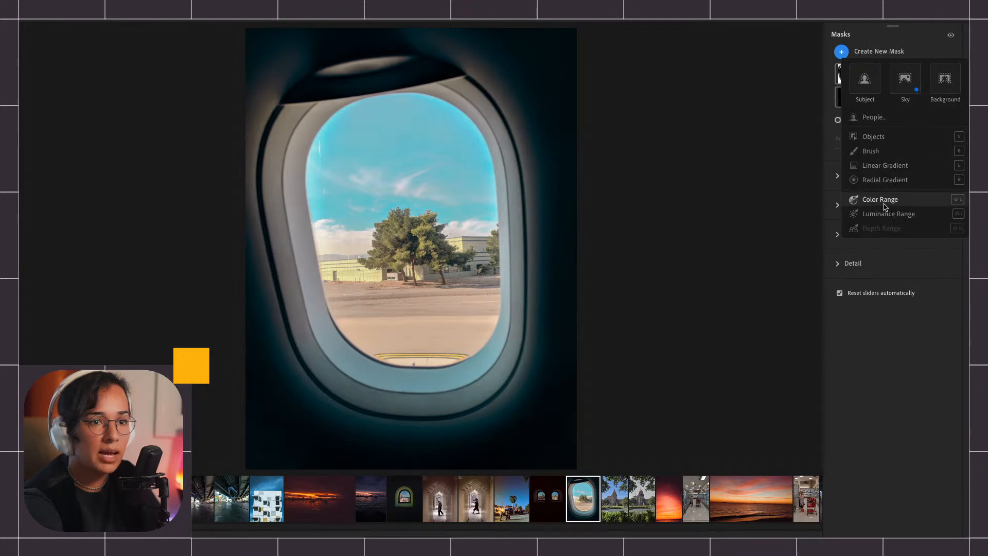
click(884, 166)
drag(245, 206, 305, 206)
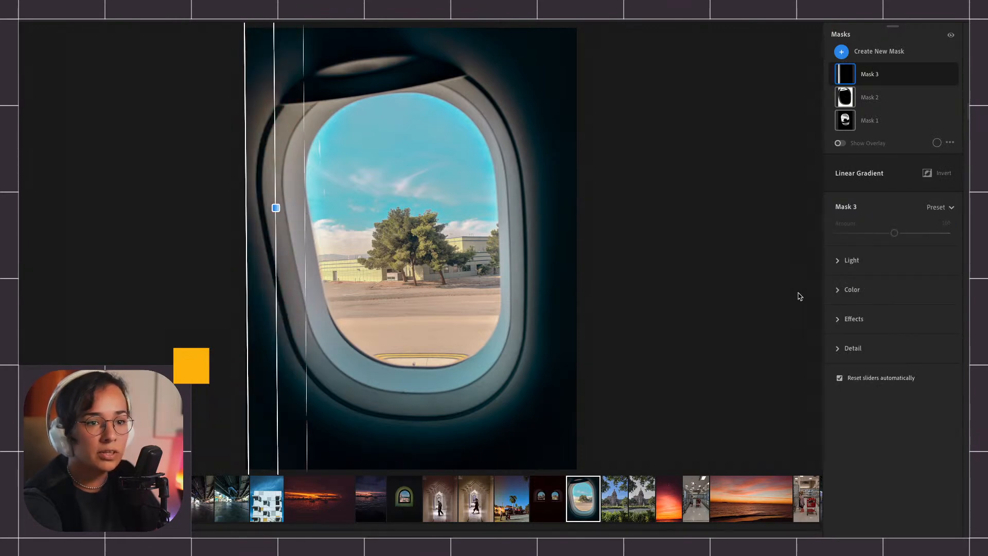
Enable Colorize for the linear gradient mask and set its color to a muted purple
click(844, 288)
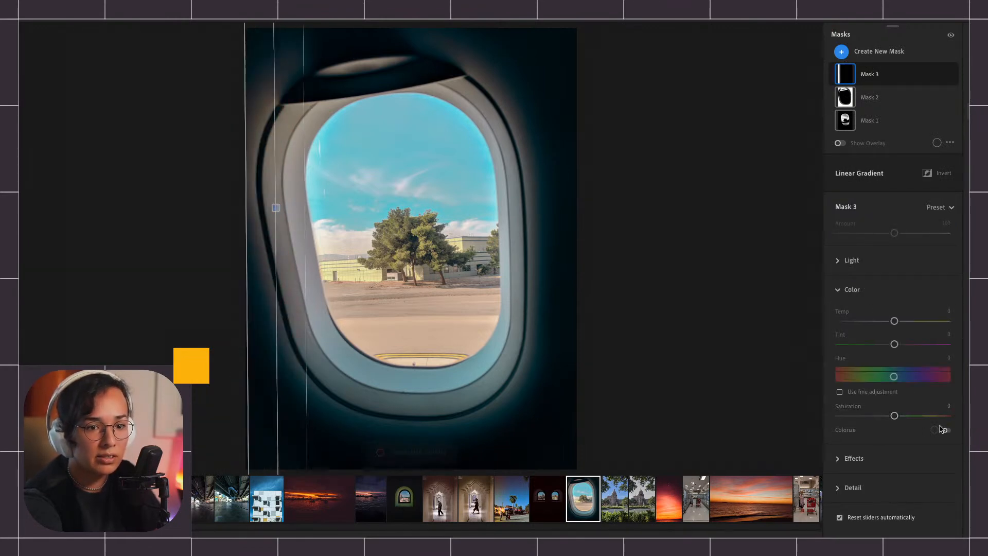
click(945, 430)
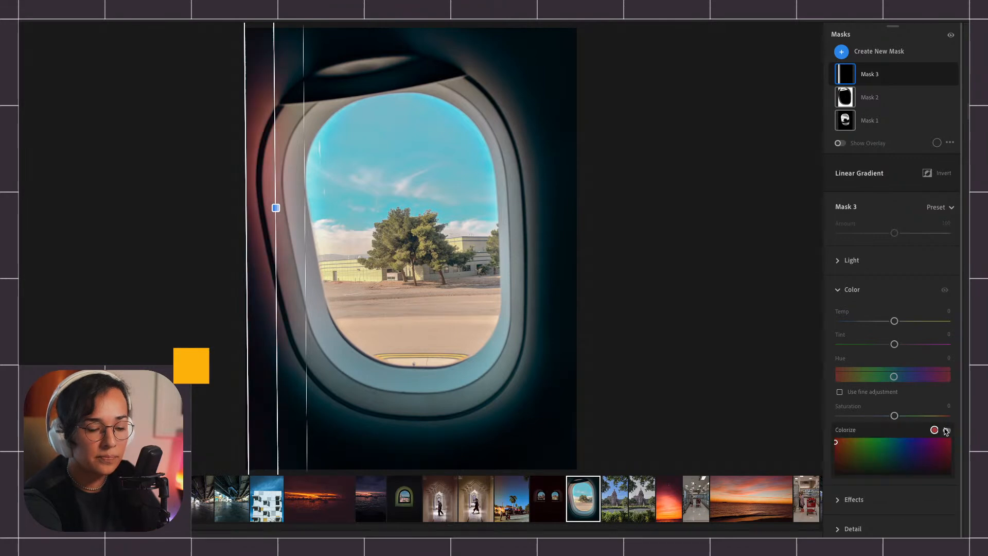
click(868, 451)
drag(869, 451, 921, 462)
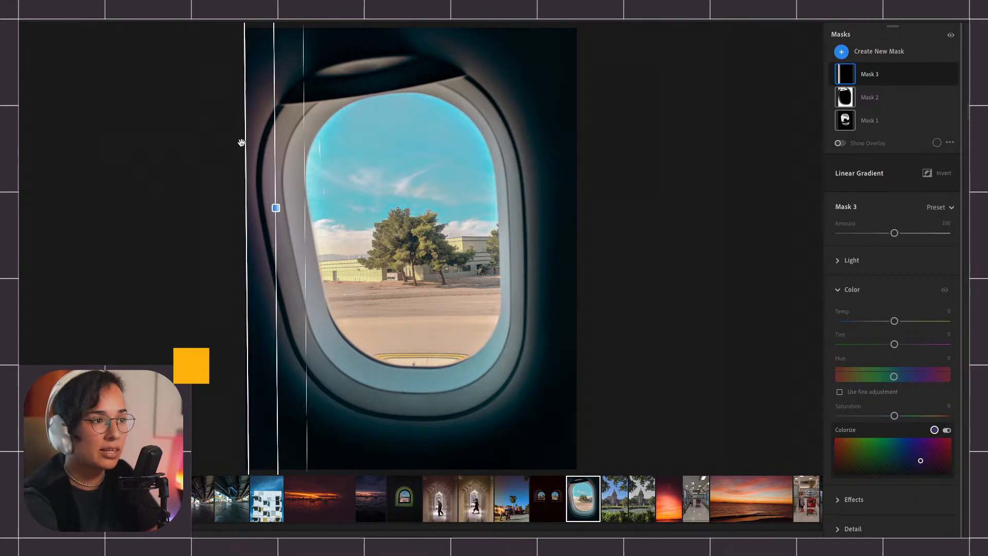
Compare the edited airplane window photo with the original at full-screen size, and return to the Edit view
key(f)
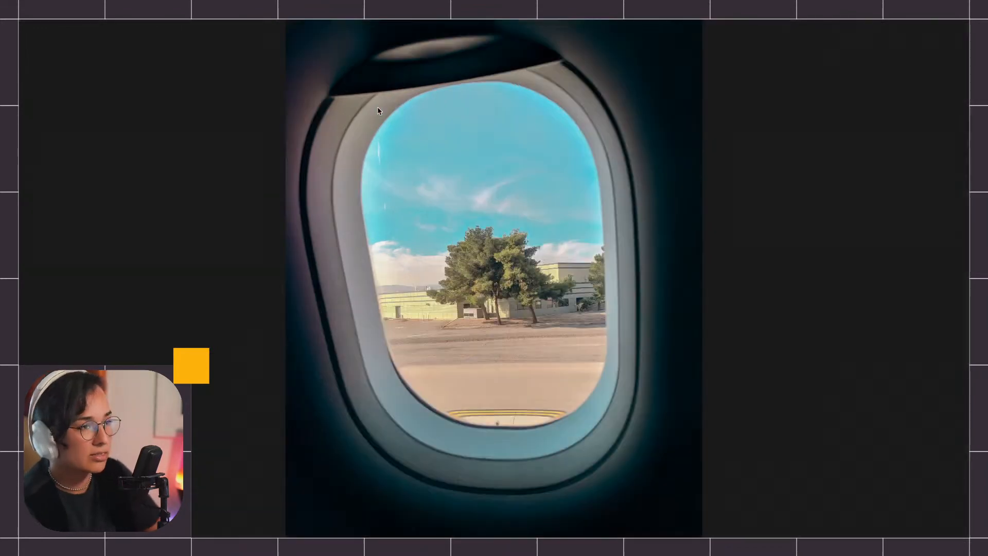
key(backslash)
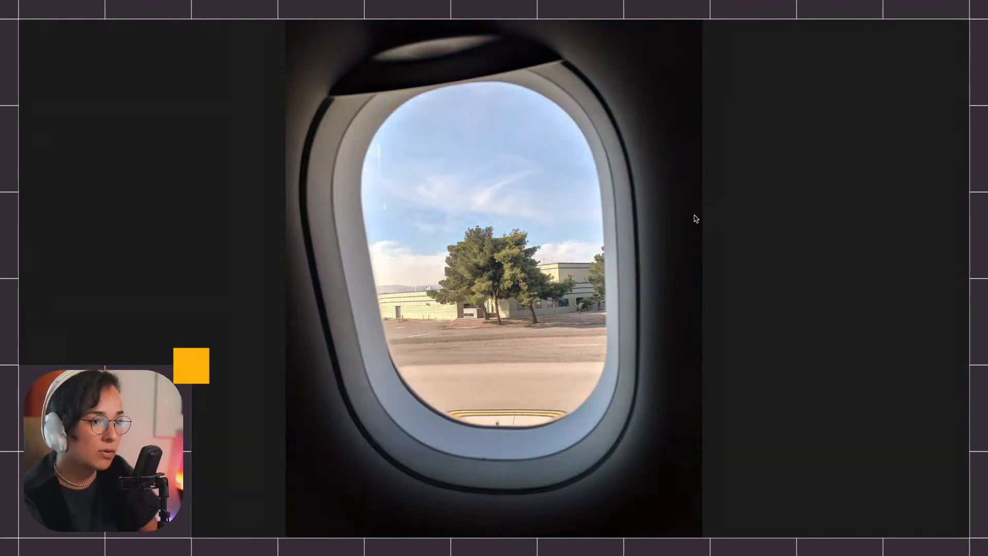
key(backslash)
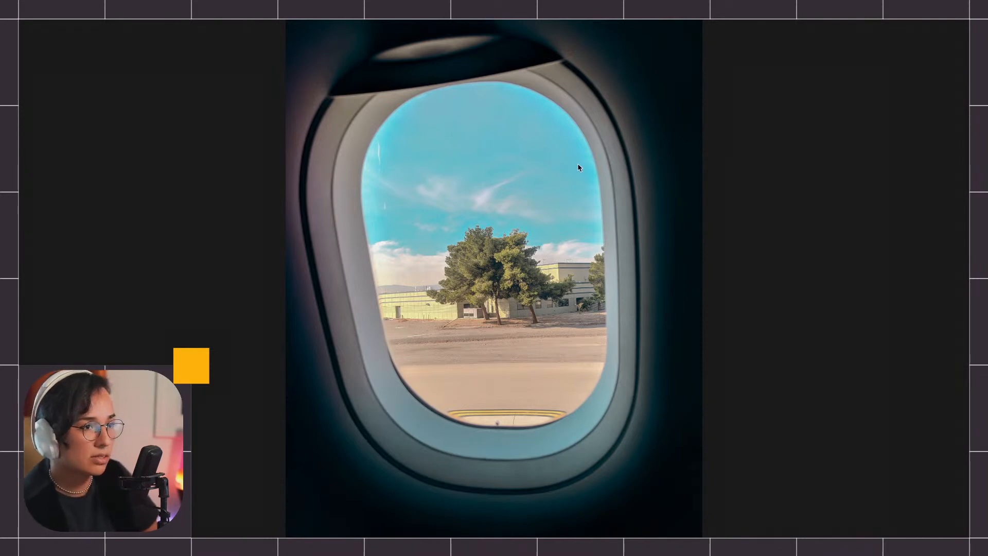
key(f)
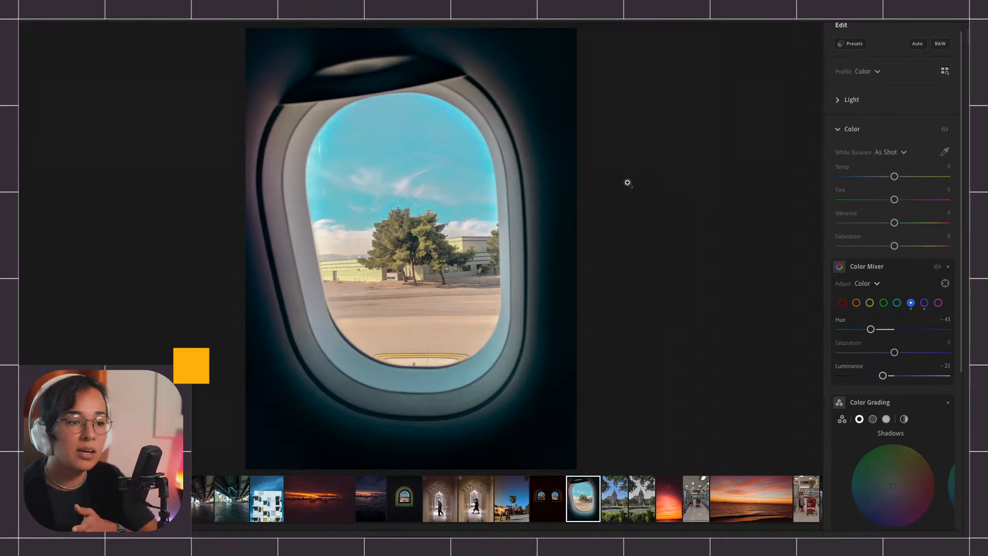
Open the Adobe Live Holiday album and select the photo of two people with a dog against the lime-green wall
click(21, 56)
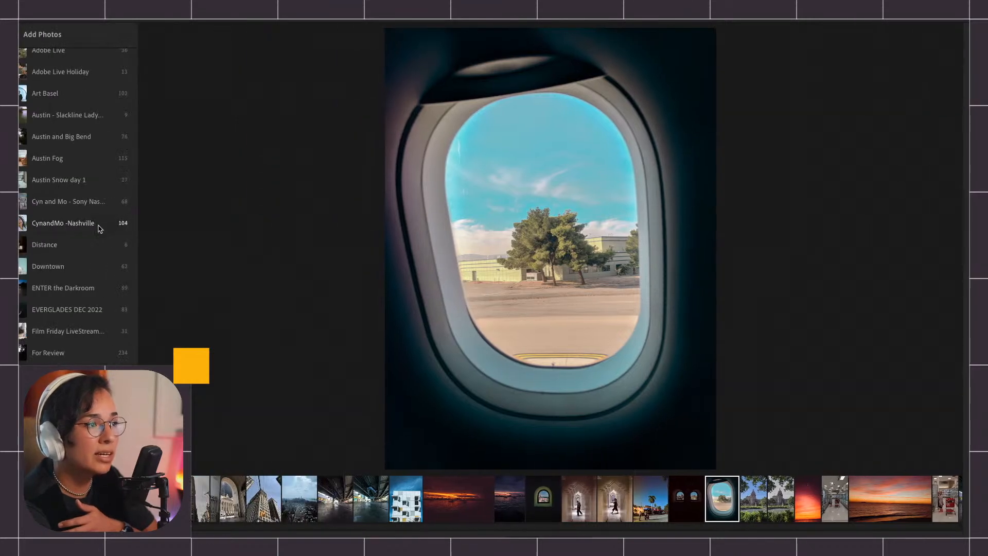
scroll(93, 225, up, 5)
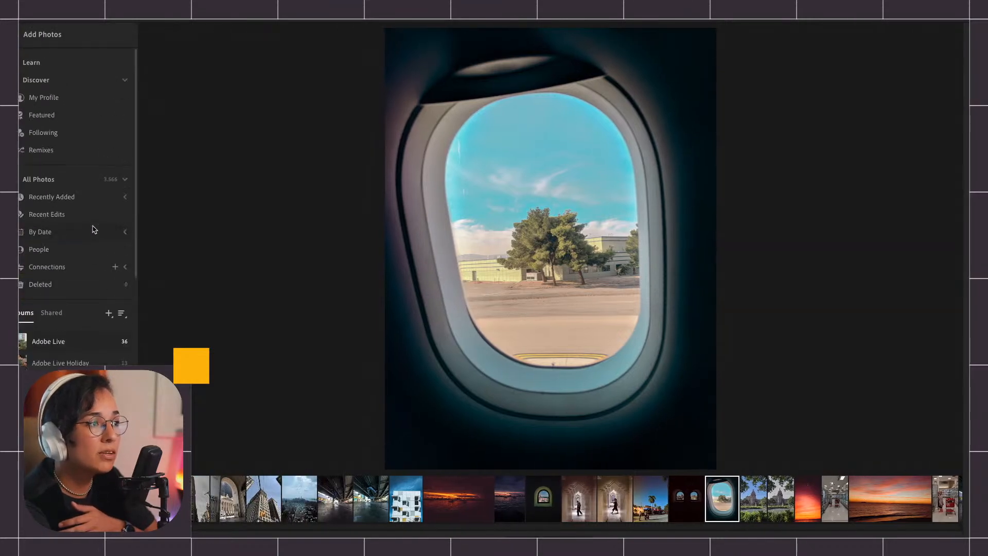
click(49, 360)
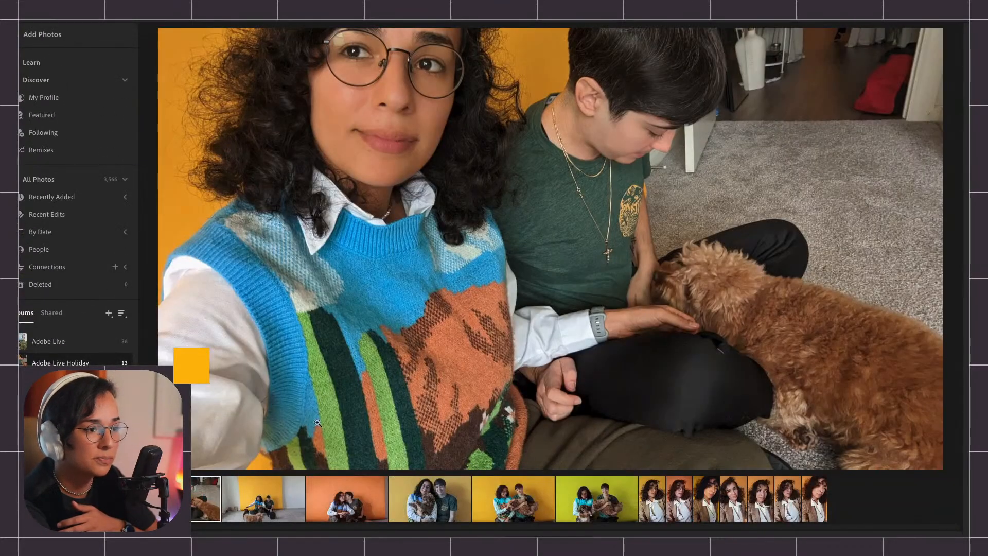
click(687, 510)
click(712, 506)
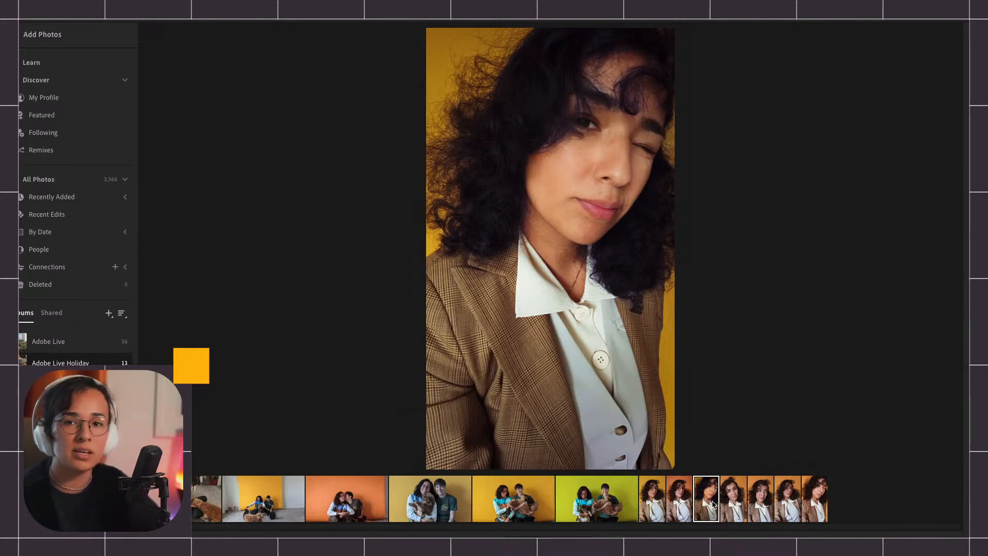
click(630, 501)
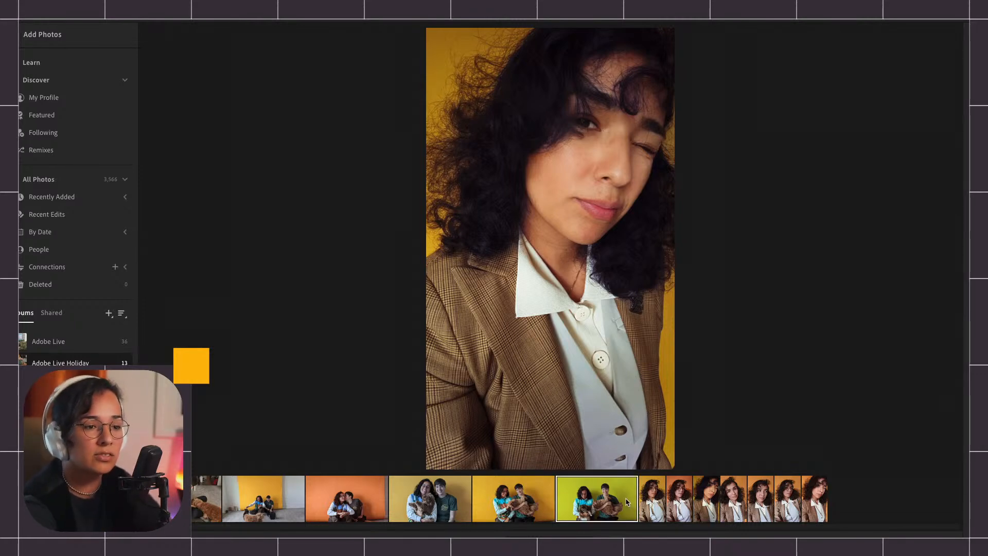